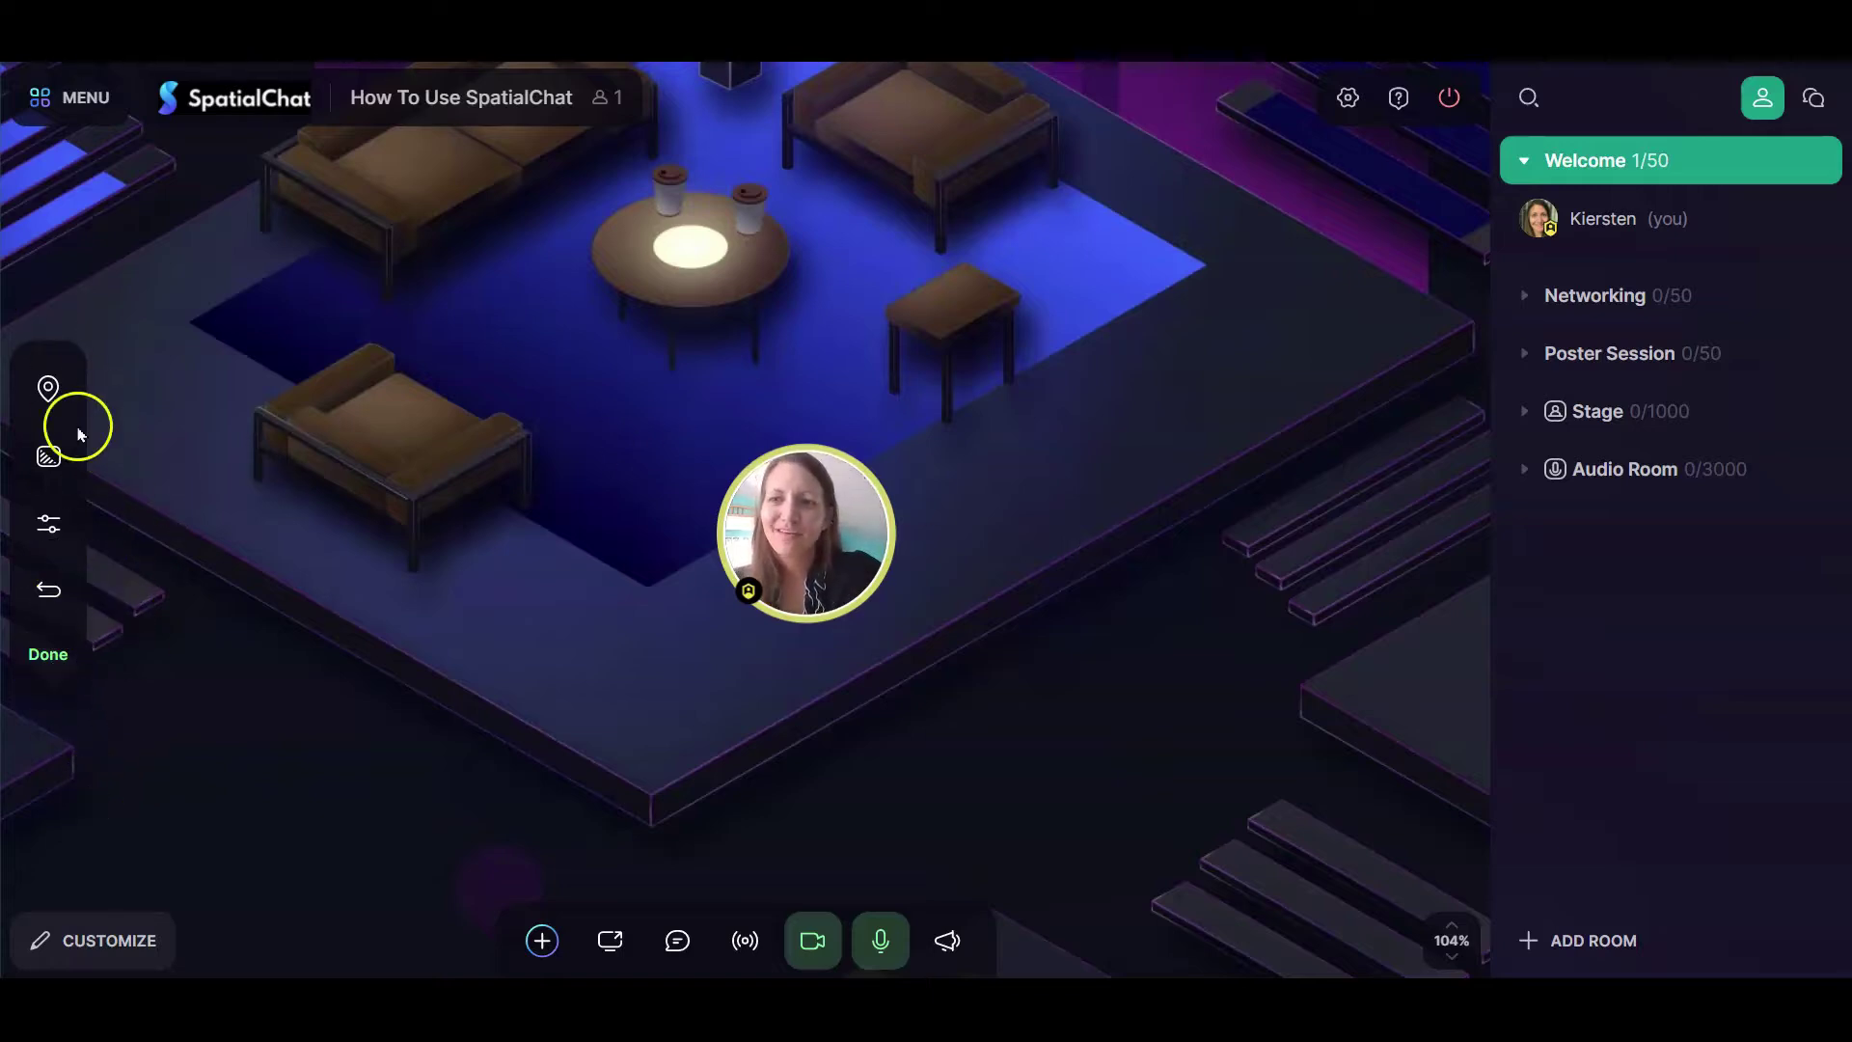
- Re-enter room customisation and add a spawn spot to the Welcome room
left_click(65, 654)
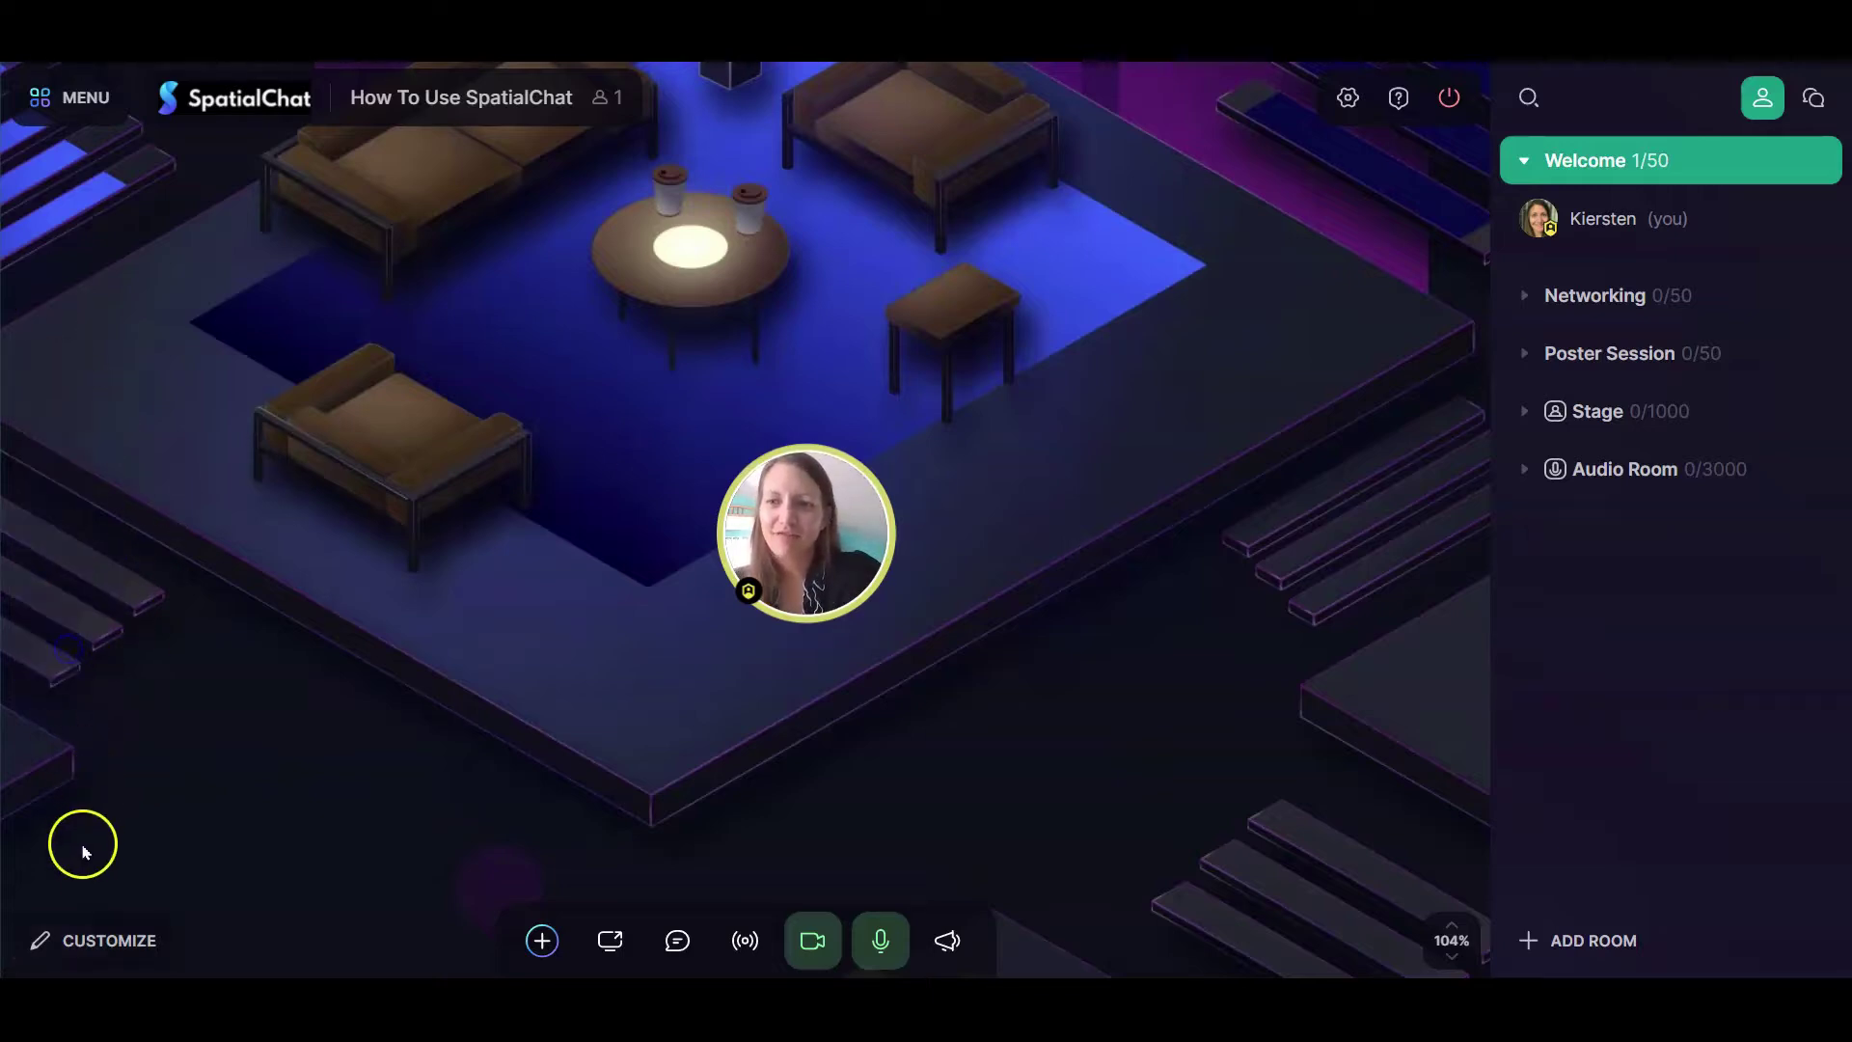
left_click(87, 942)
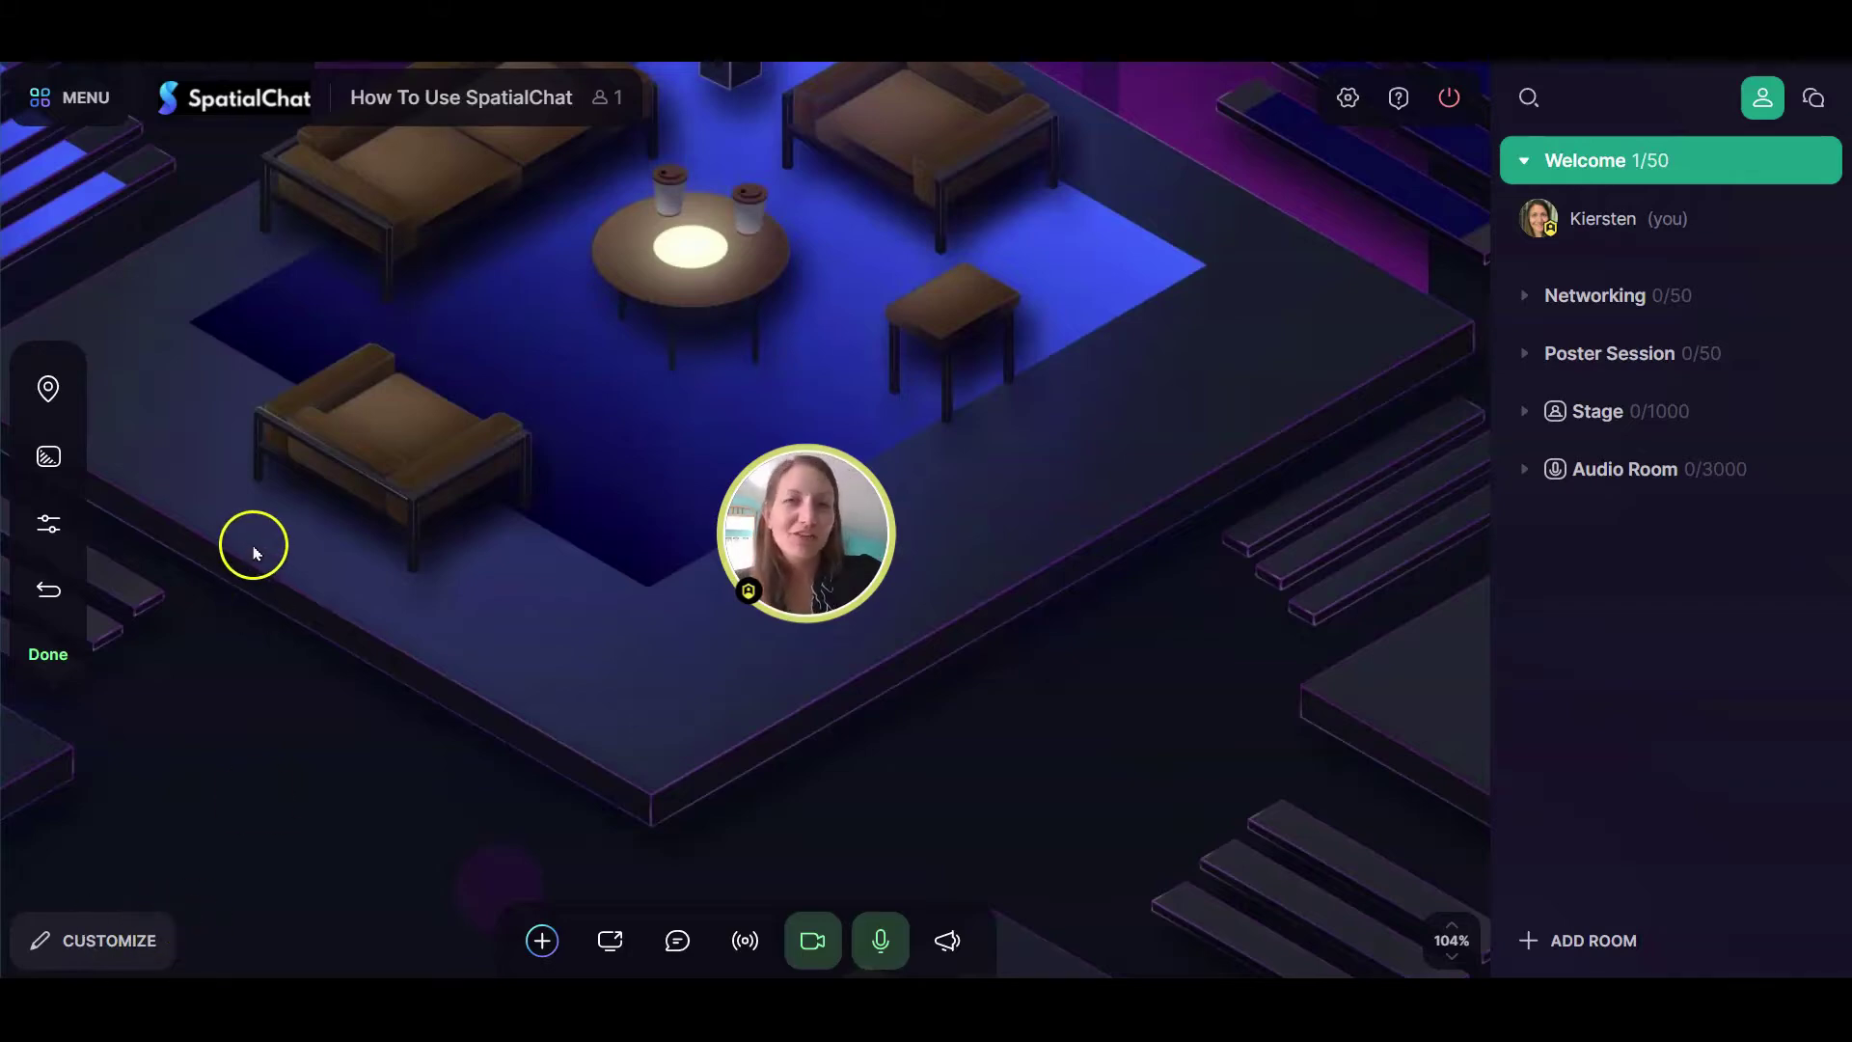
left_click(48, 389)
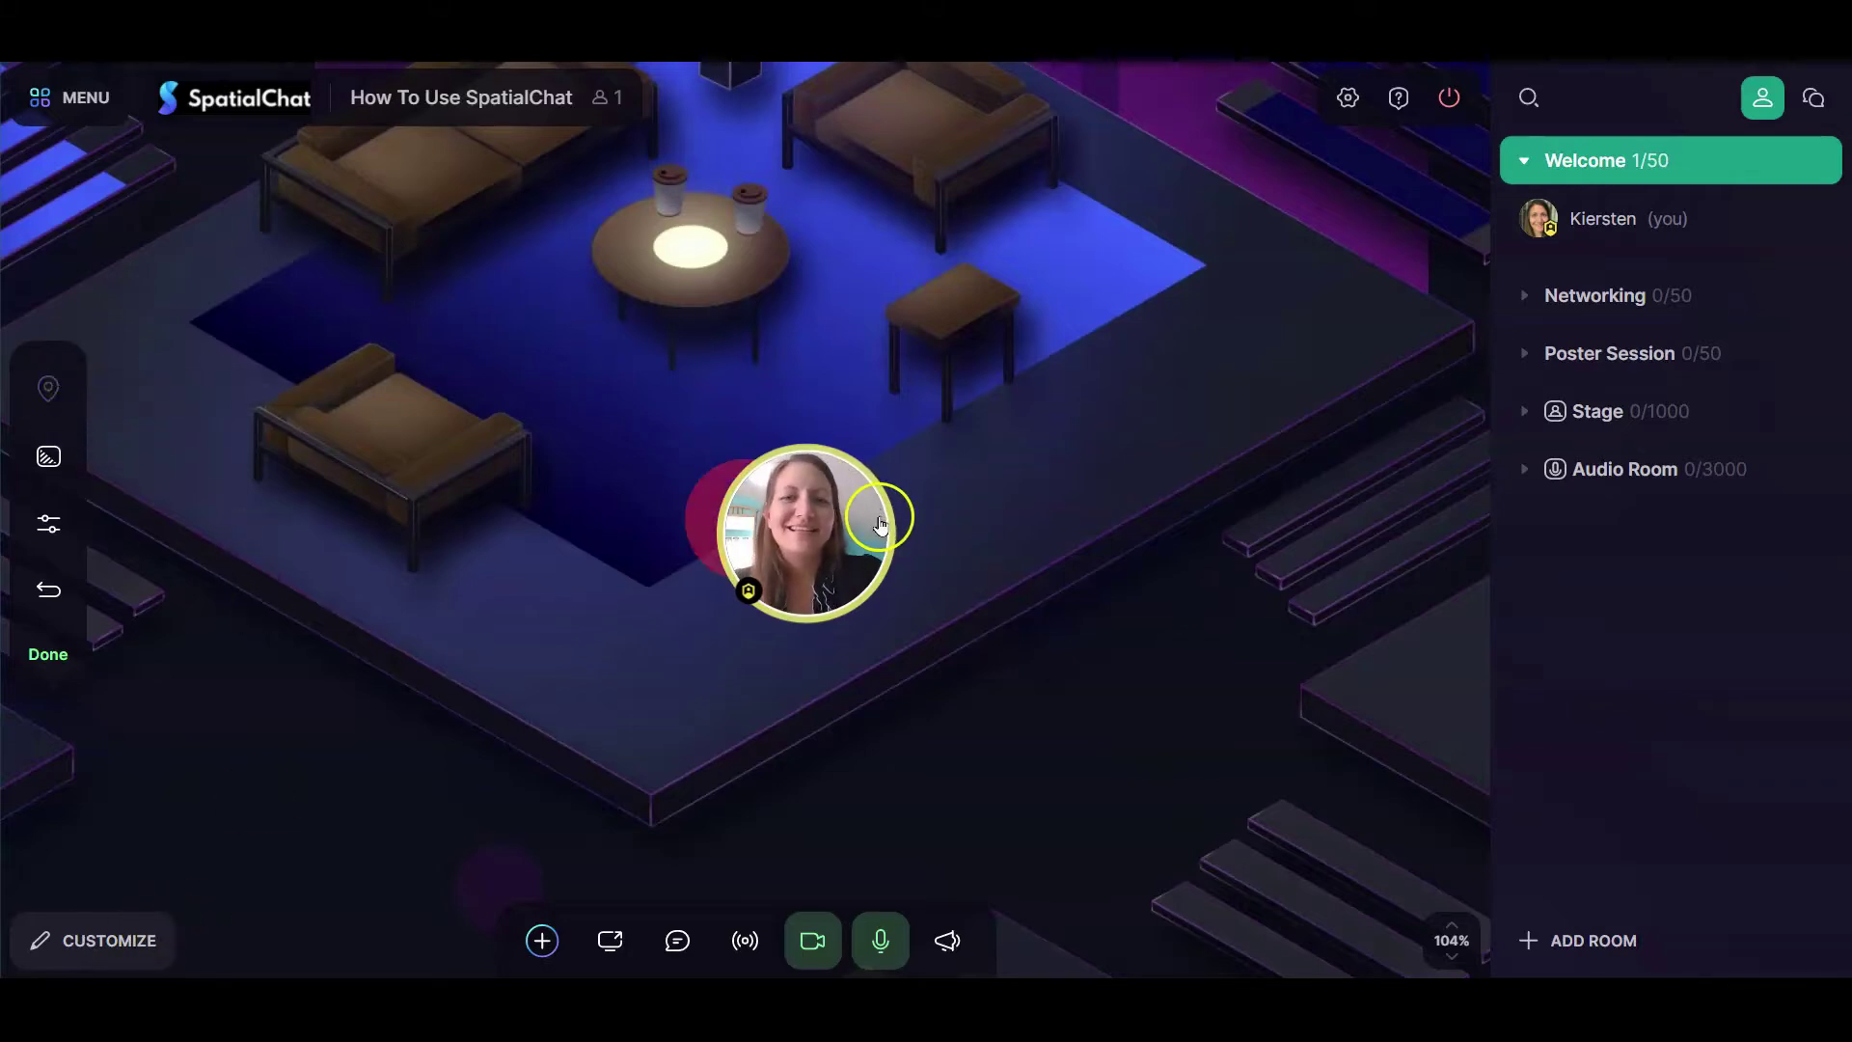
left_click_drag(862, 526, 1067, 457)
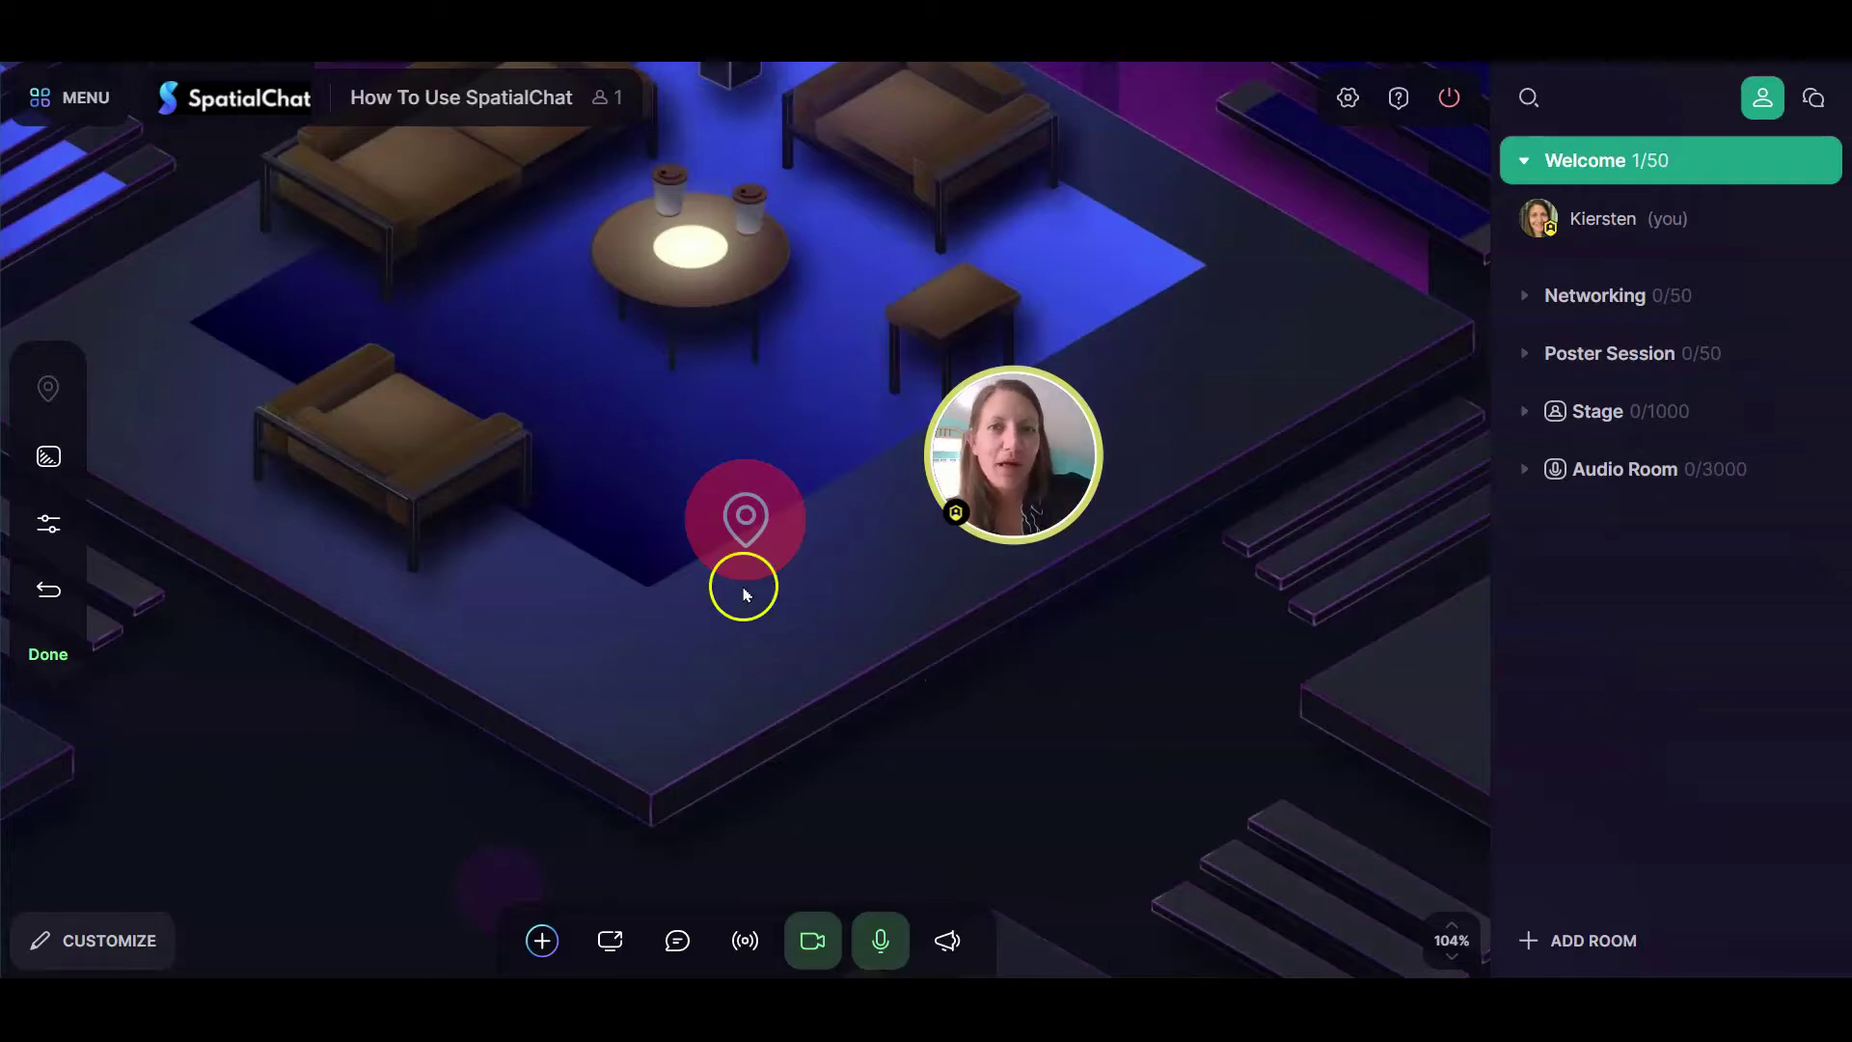
- Drag the spawn spot around the map: onto the desk, by the sofa, then near the armchair
left_click(742, 526)
left_click_drag(750, 535, 393, 310)
left_click_drag(726, 401, 1190, 585)
left_click(855, 524)
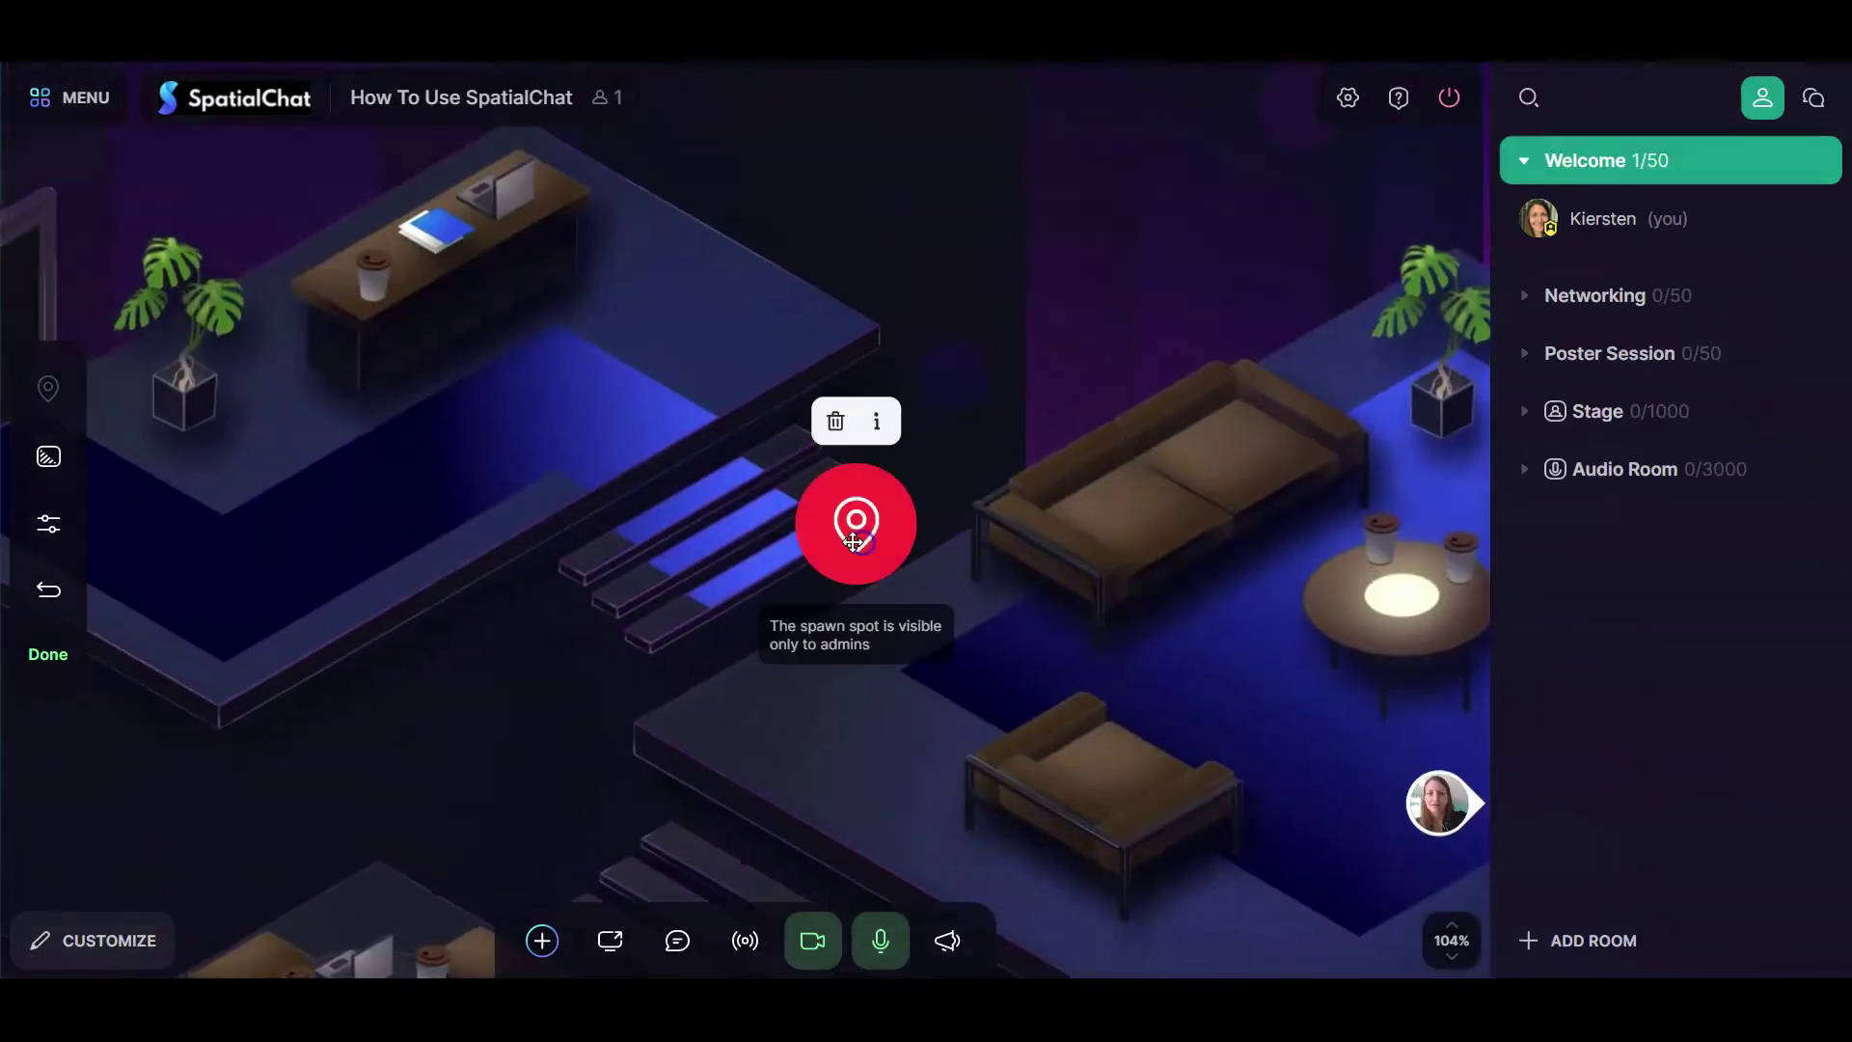
left_click_drag(856, 524, 506, 281)
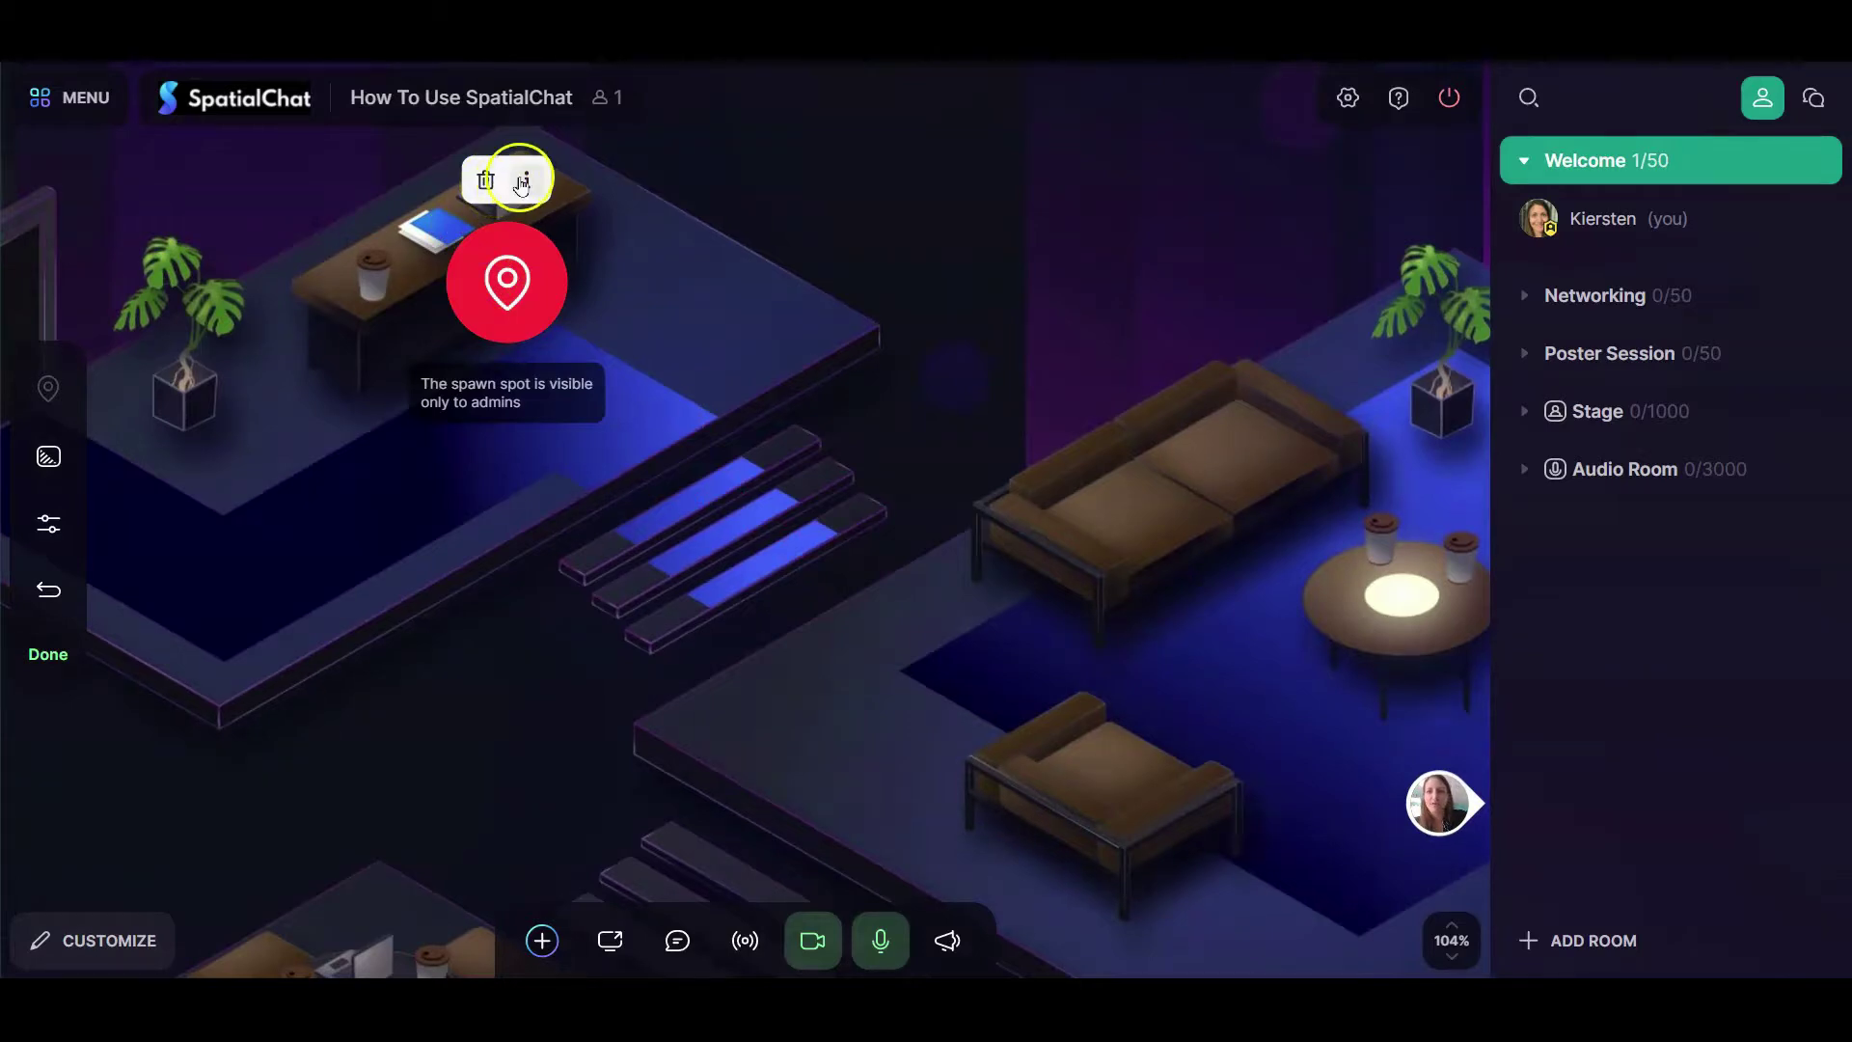
left_click_drag(530, 260, 935, 562)
left_click_drag(1148, 554, 975, 328)
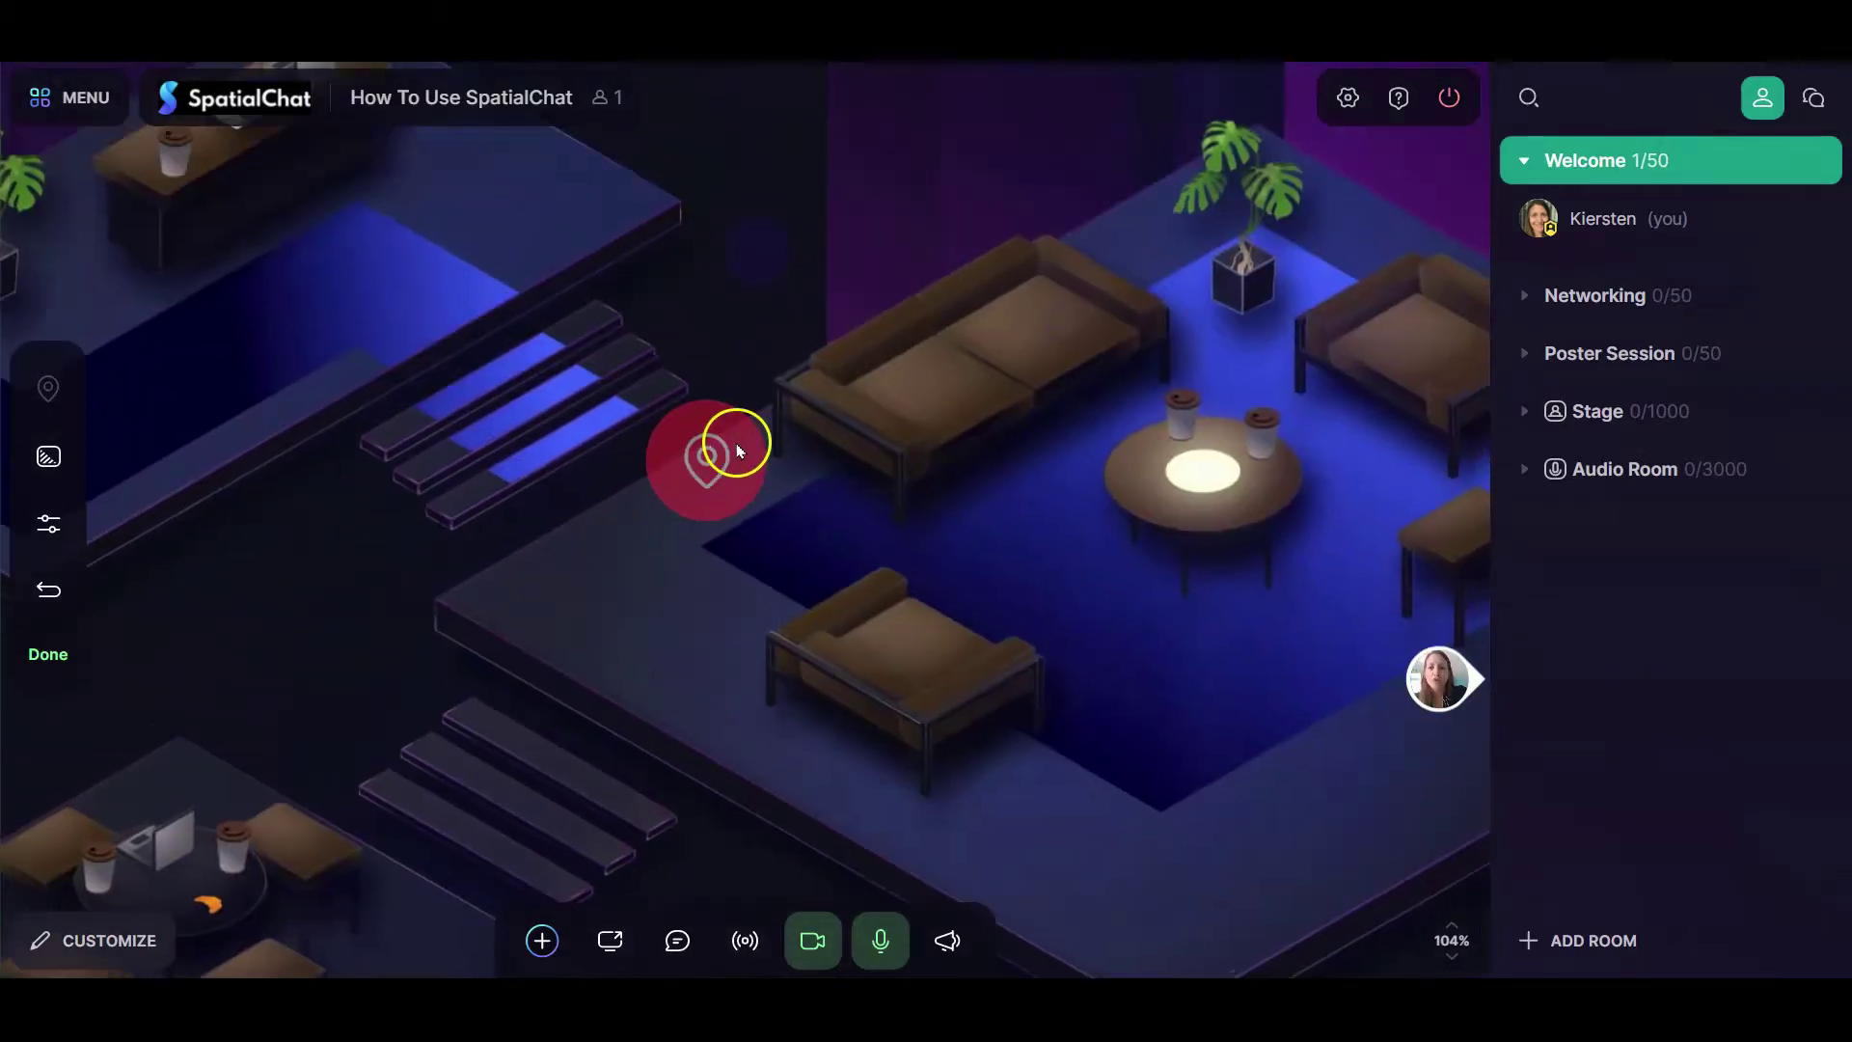
left_click(703, 449)
left_click_drag(703, 449, 1092, 675)
left_click_drag(1335, 478, 1103, 355)
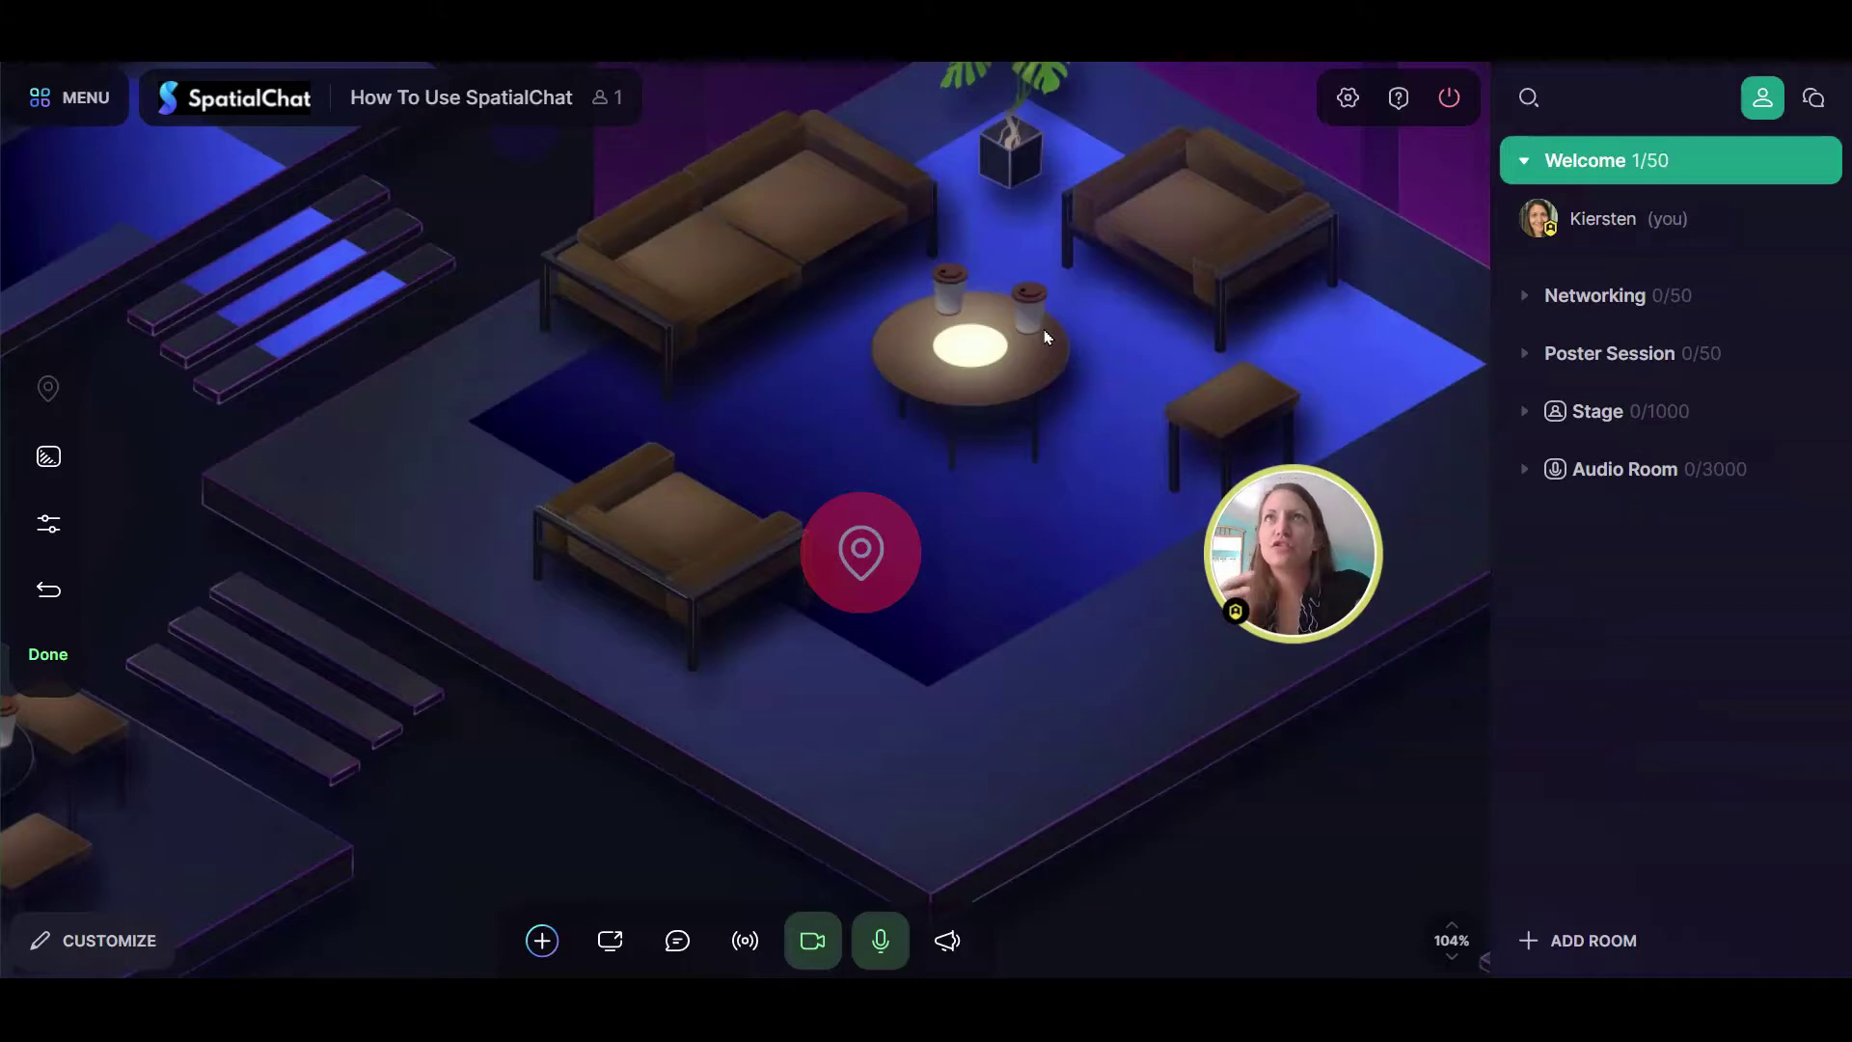
- Delete the spawn spot and bring up the background gallery
left_click(881, 555)
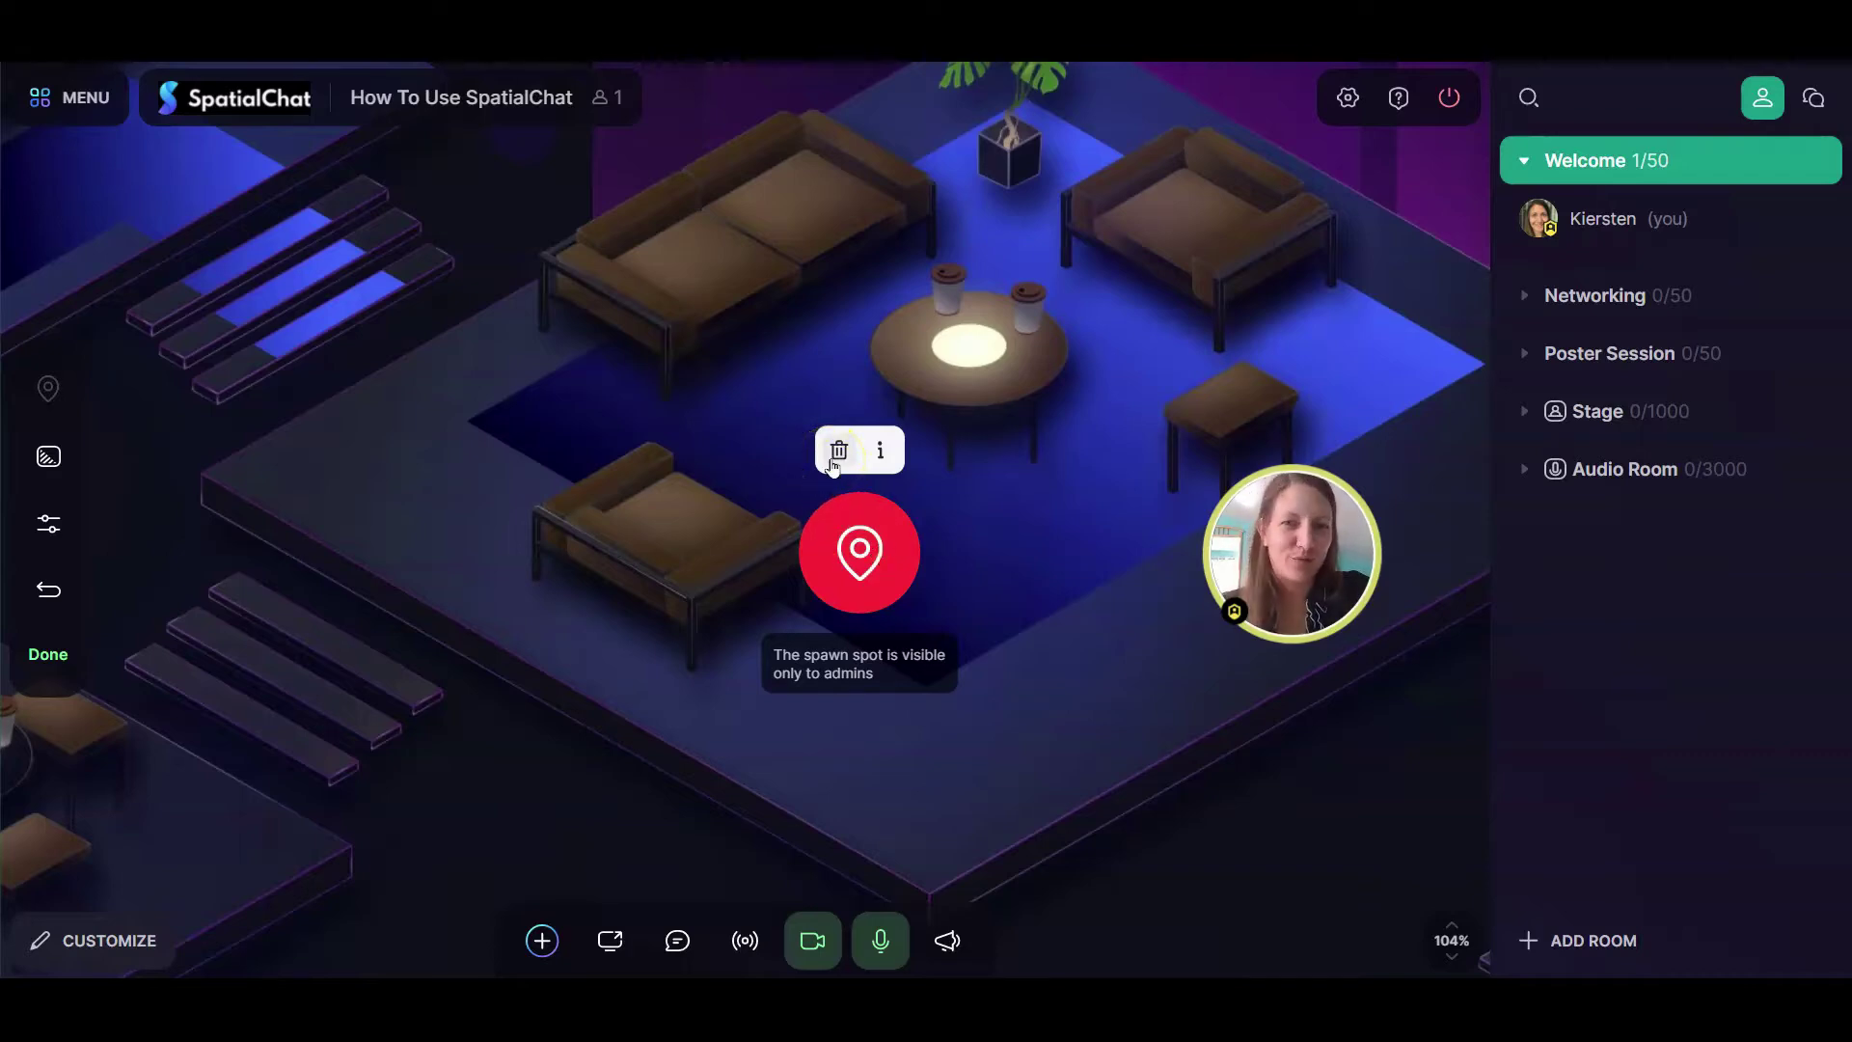
left_click(838, 452)
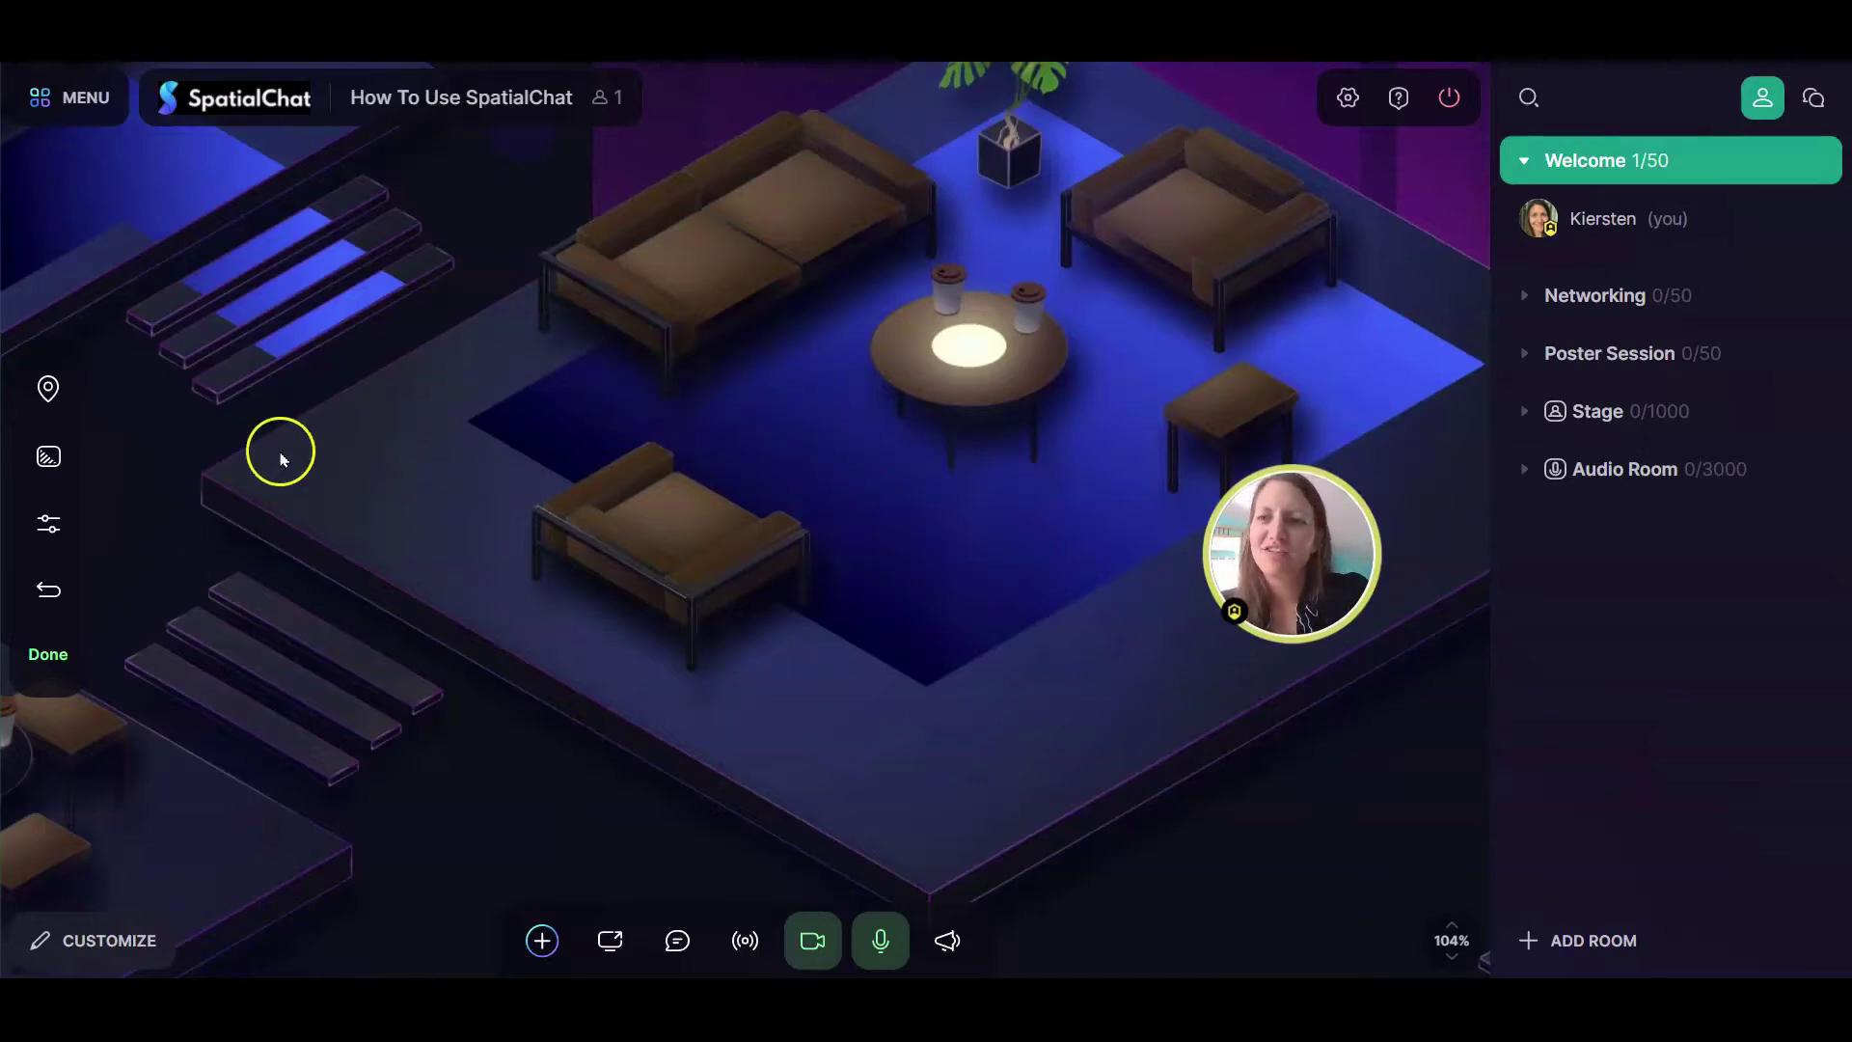
left_click(56, 466)
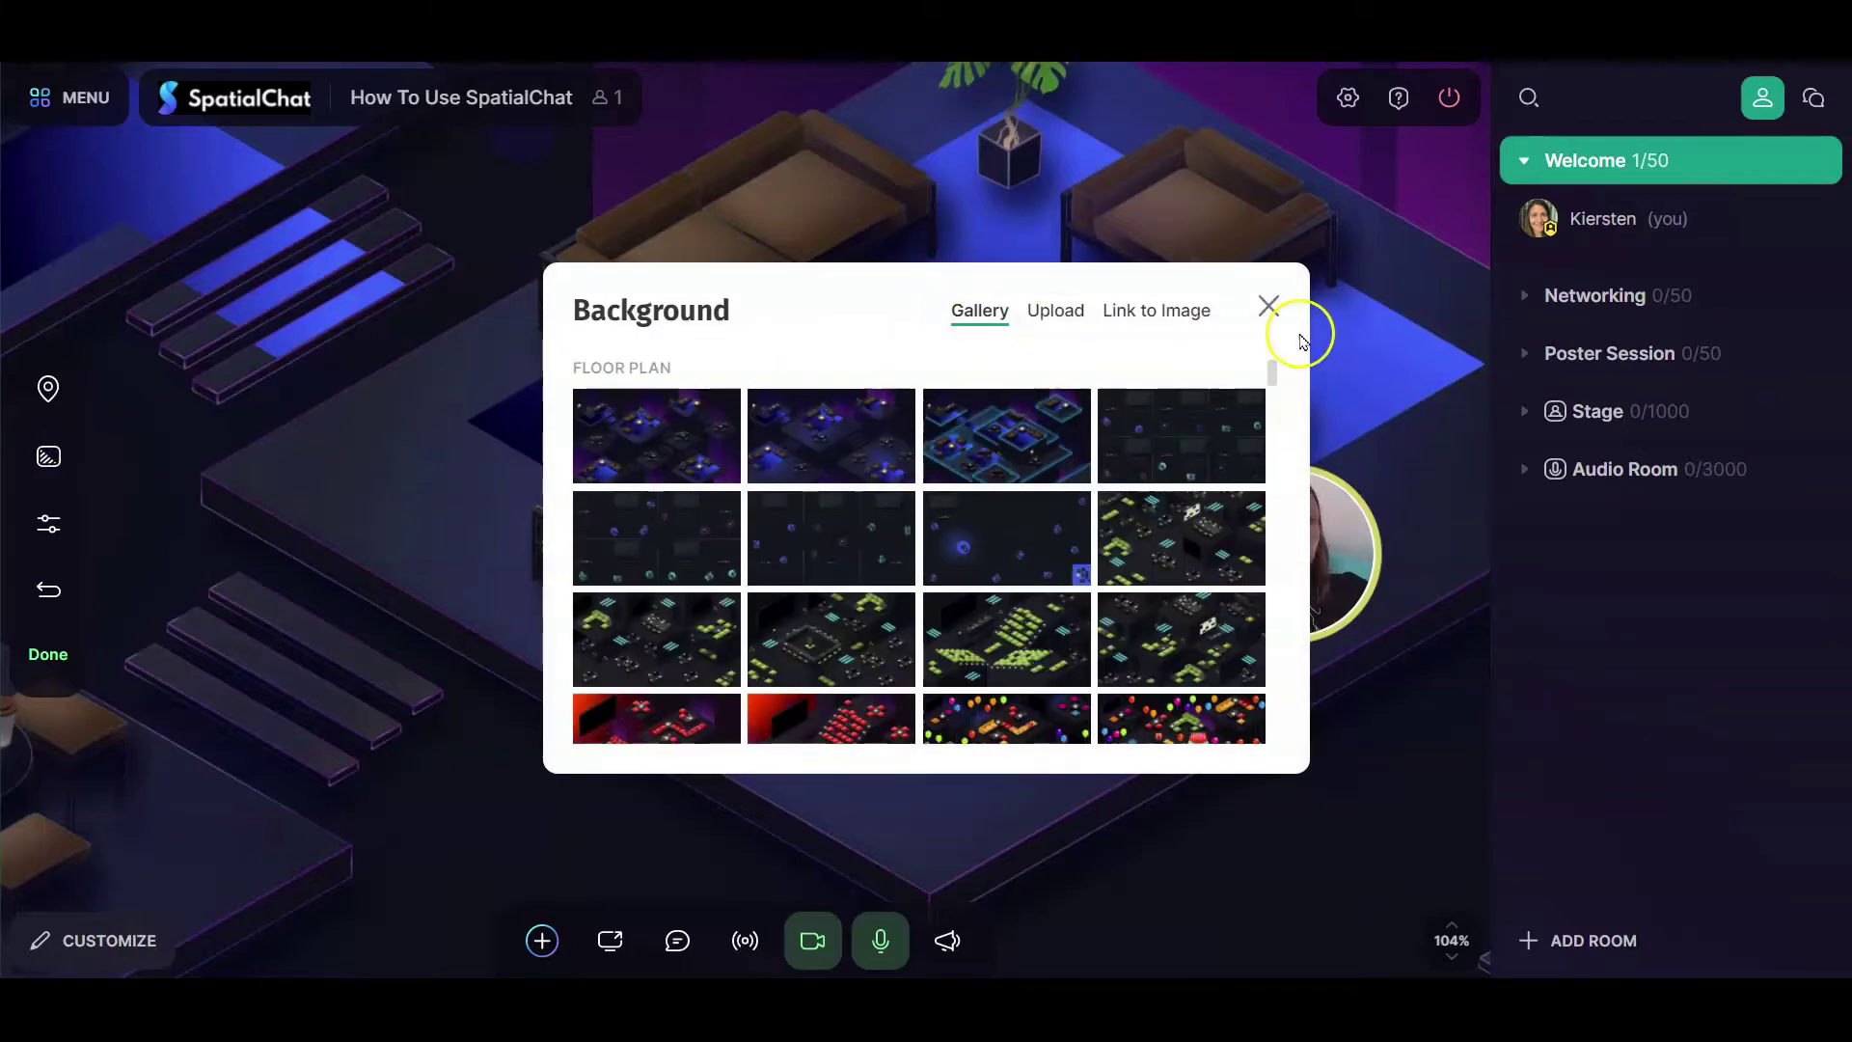
- Pick the wood-panelled fireplace scene as background and move the avatar to the lower left
left_click_drag(1270, 373, 1287, 461)
left_click(801, 465)
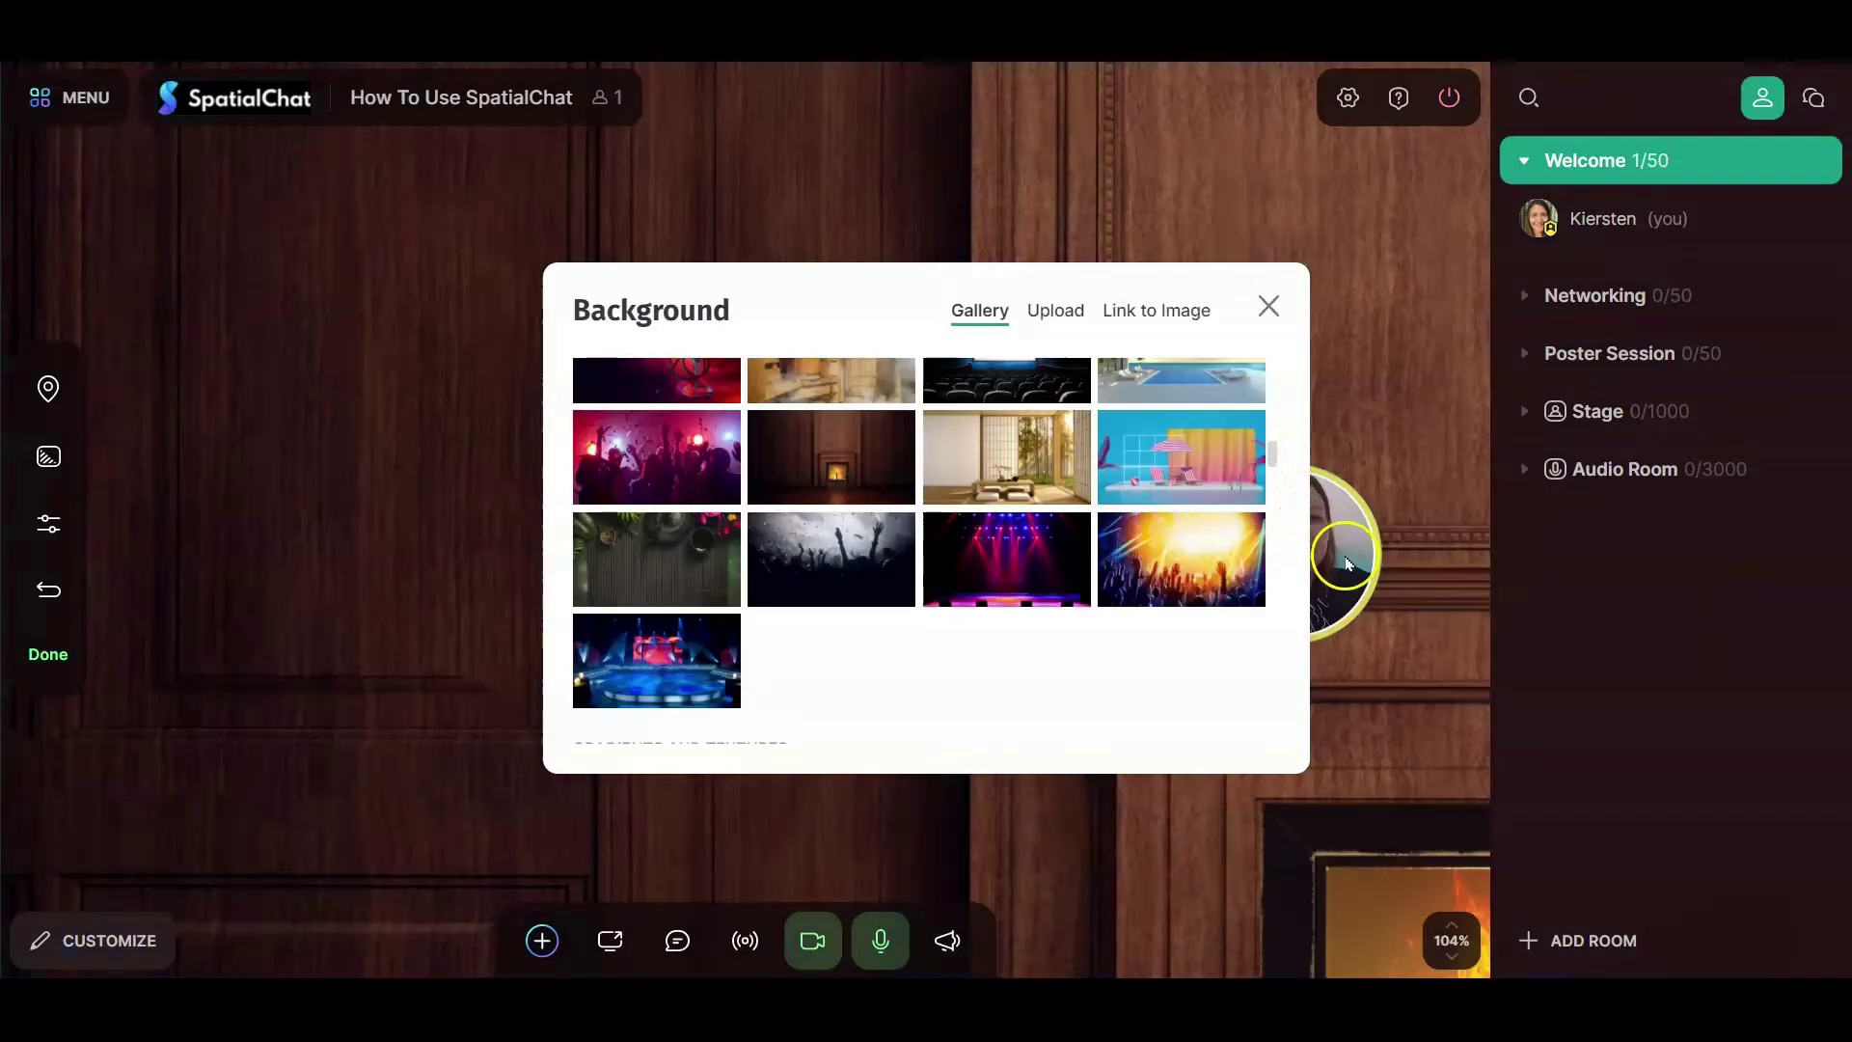
left_click(1268, 307)
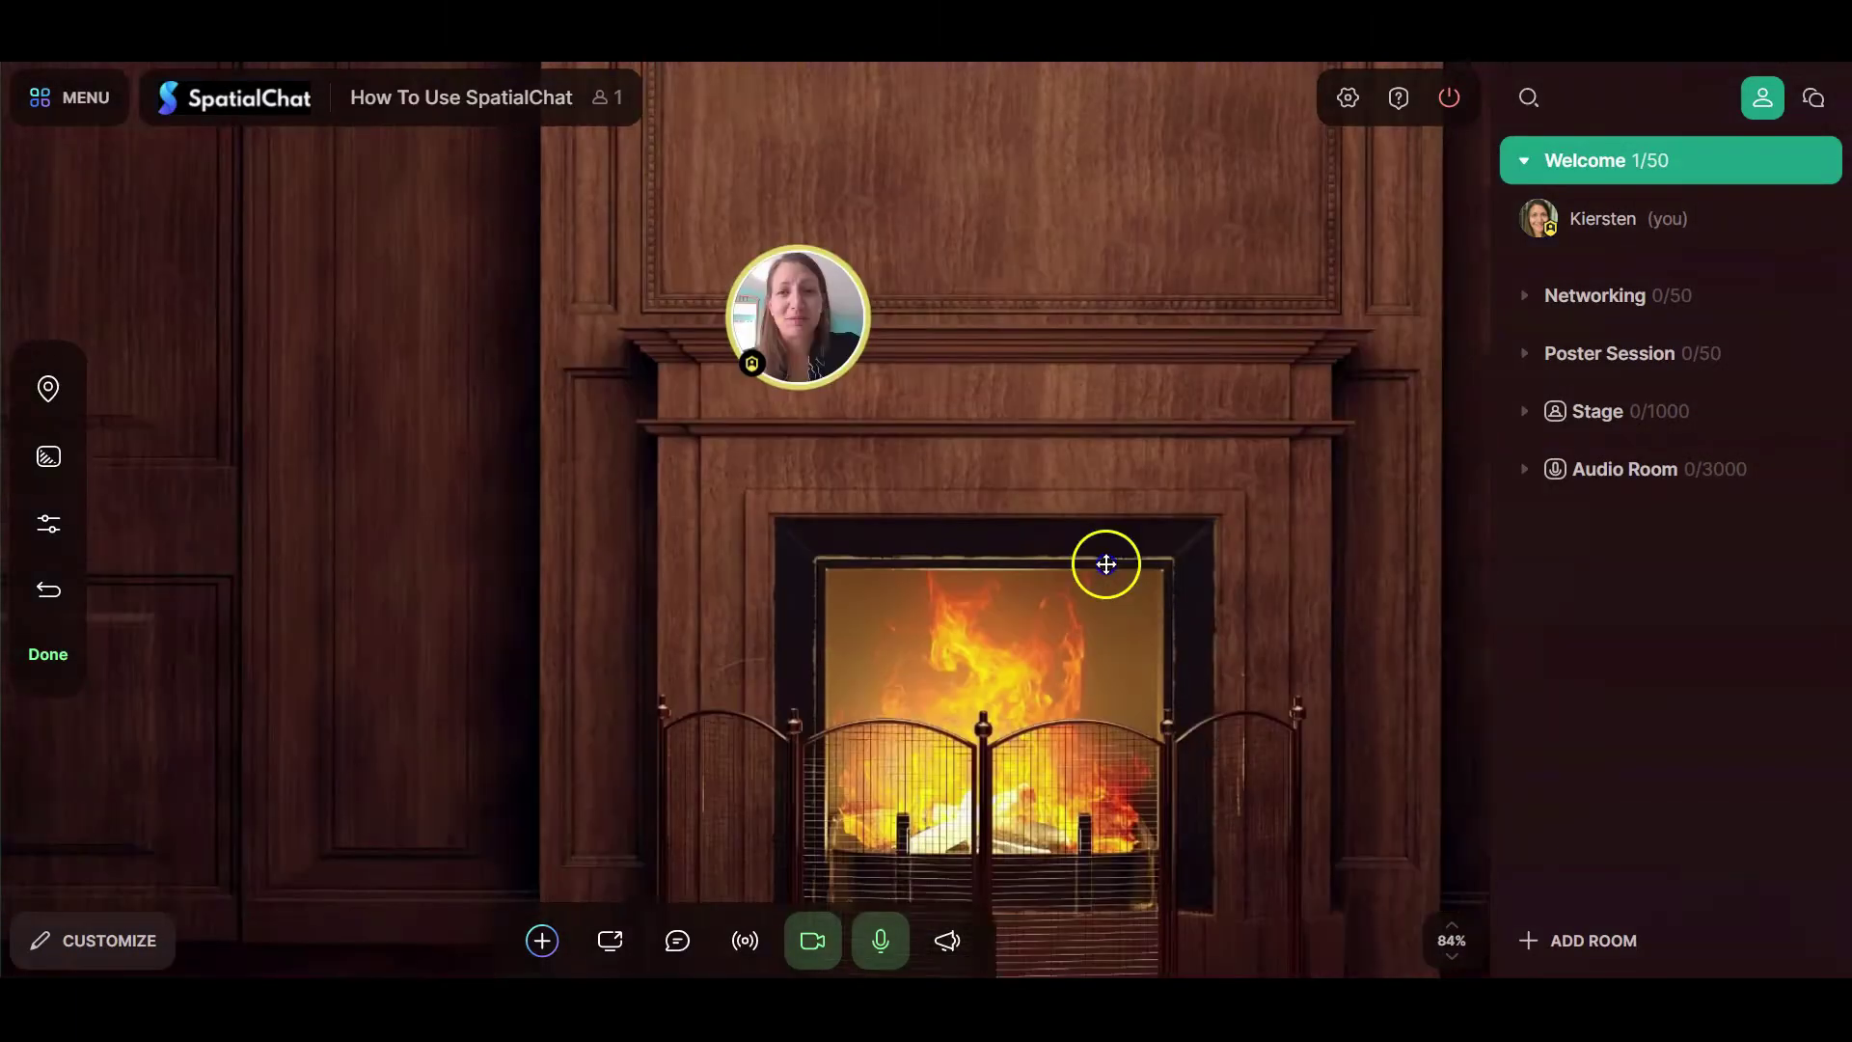
left_click_drag(835, 343, 388, 711)
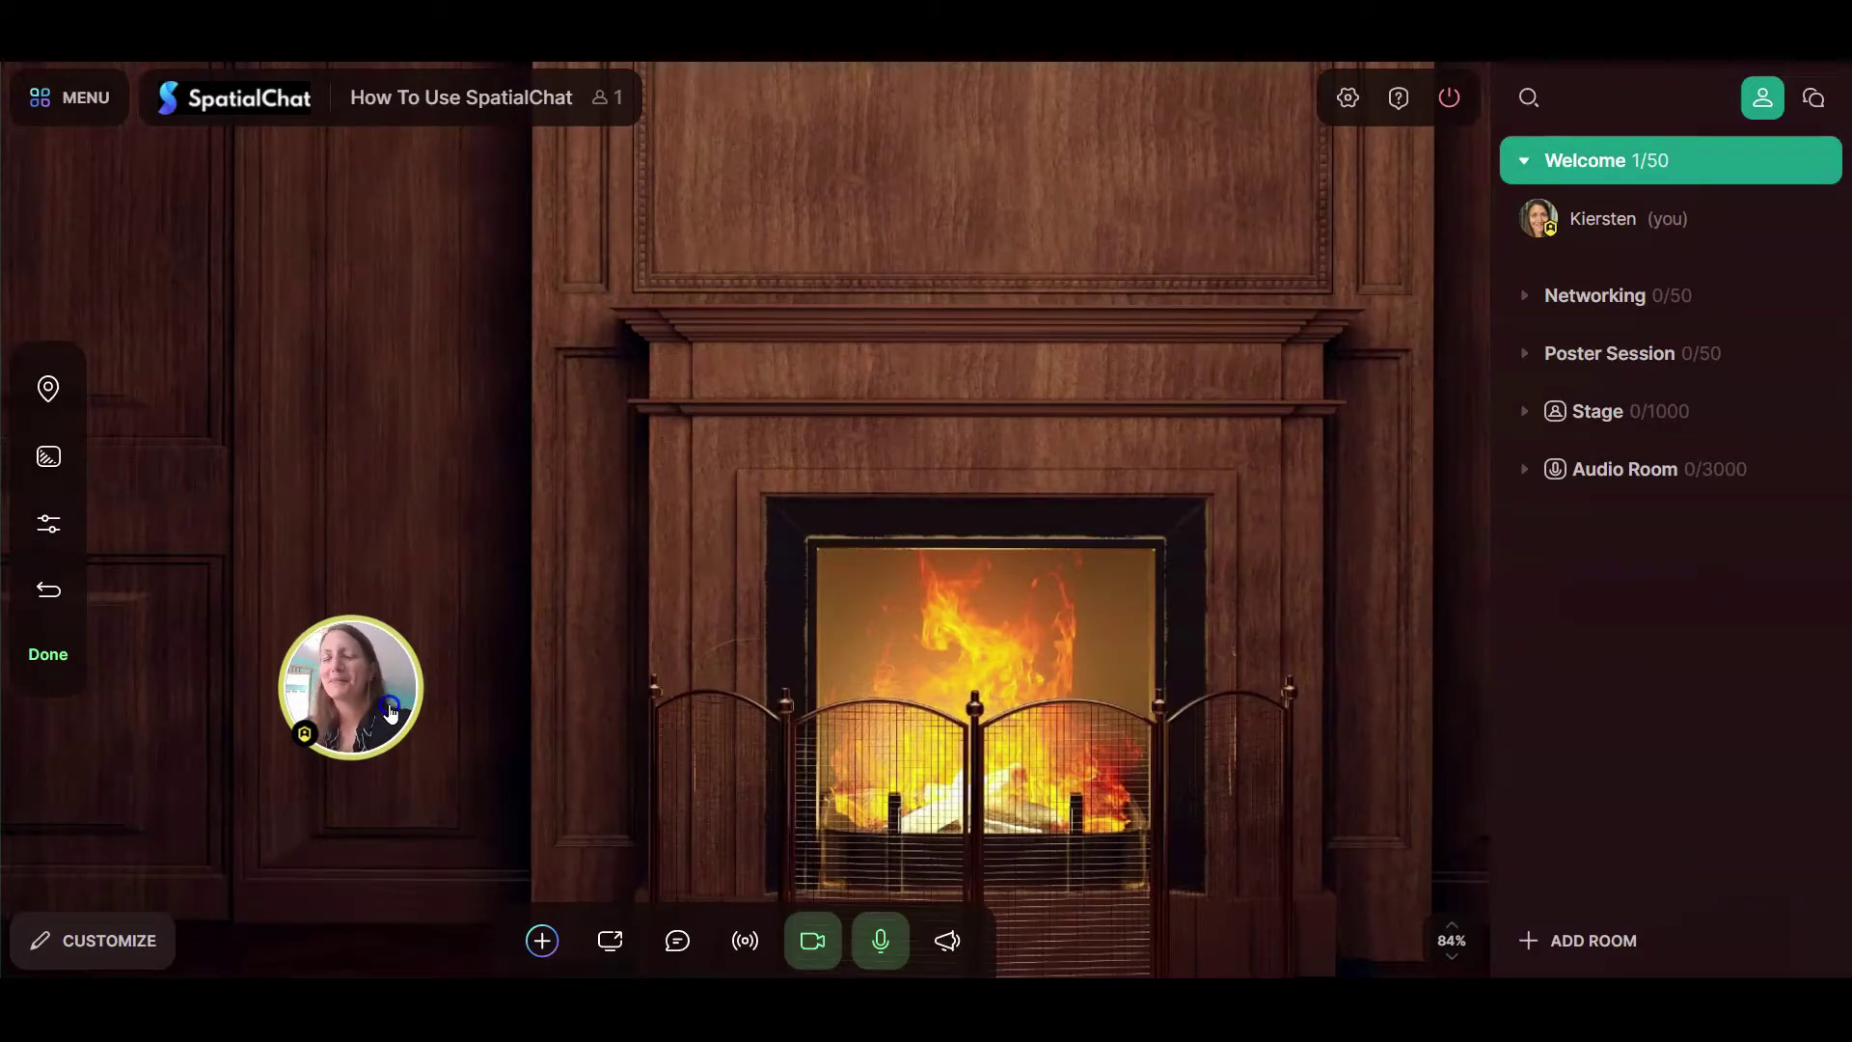
- Upload the 'Background to add' image file as the Welcome room background
left_click(48, 456)
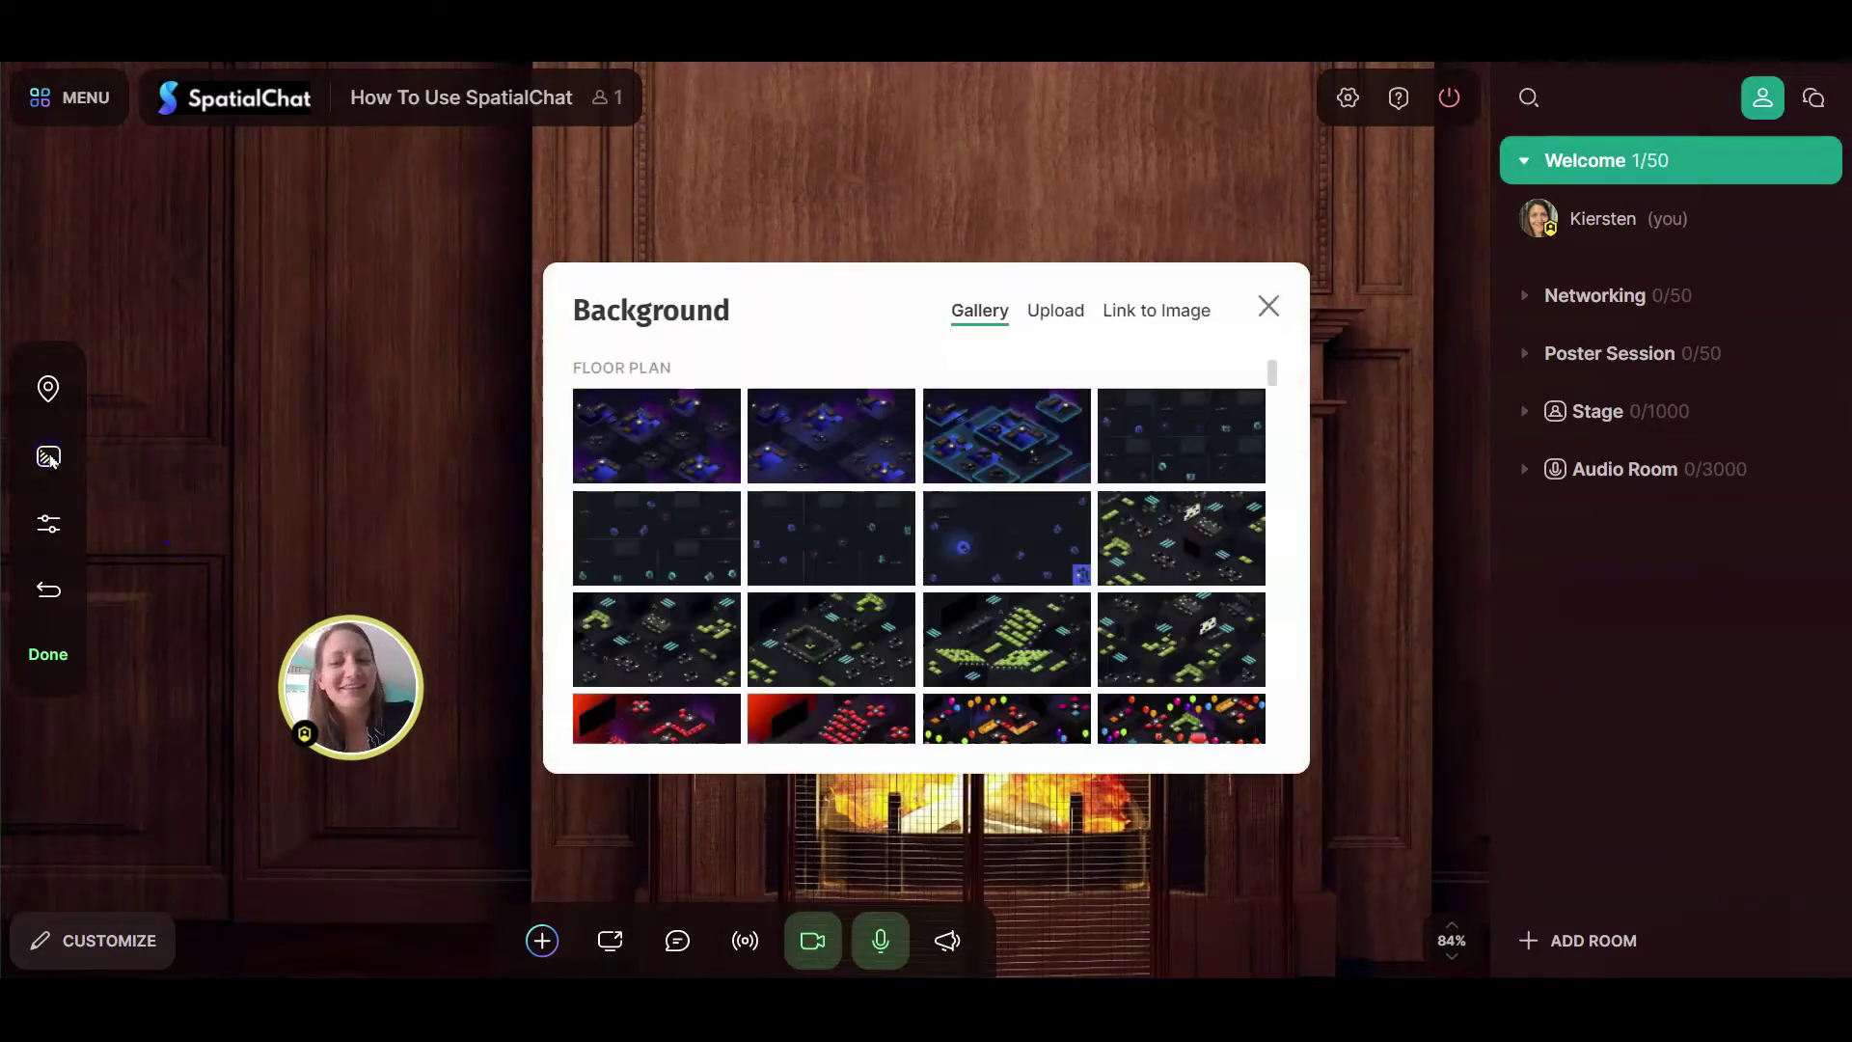
left_click(1050, 312)
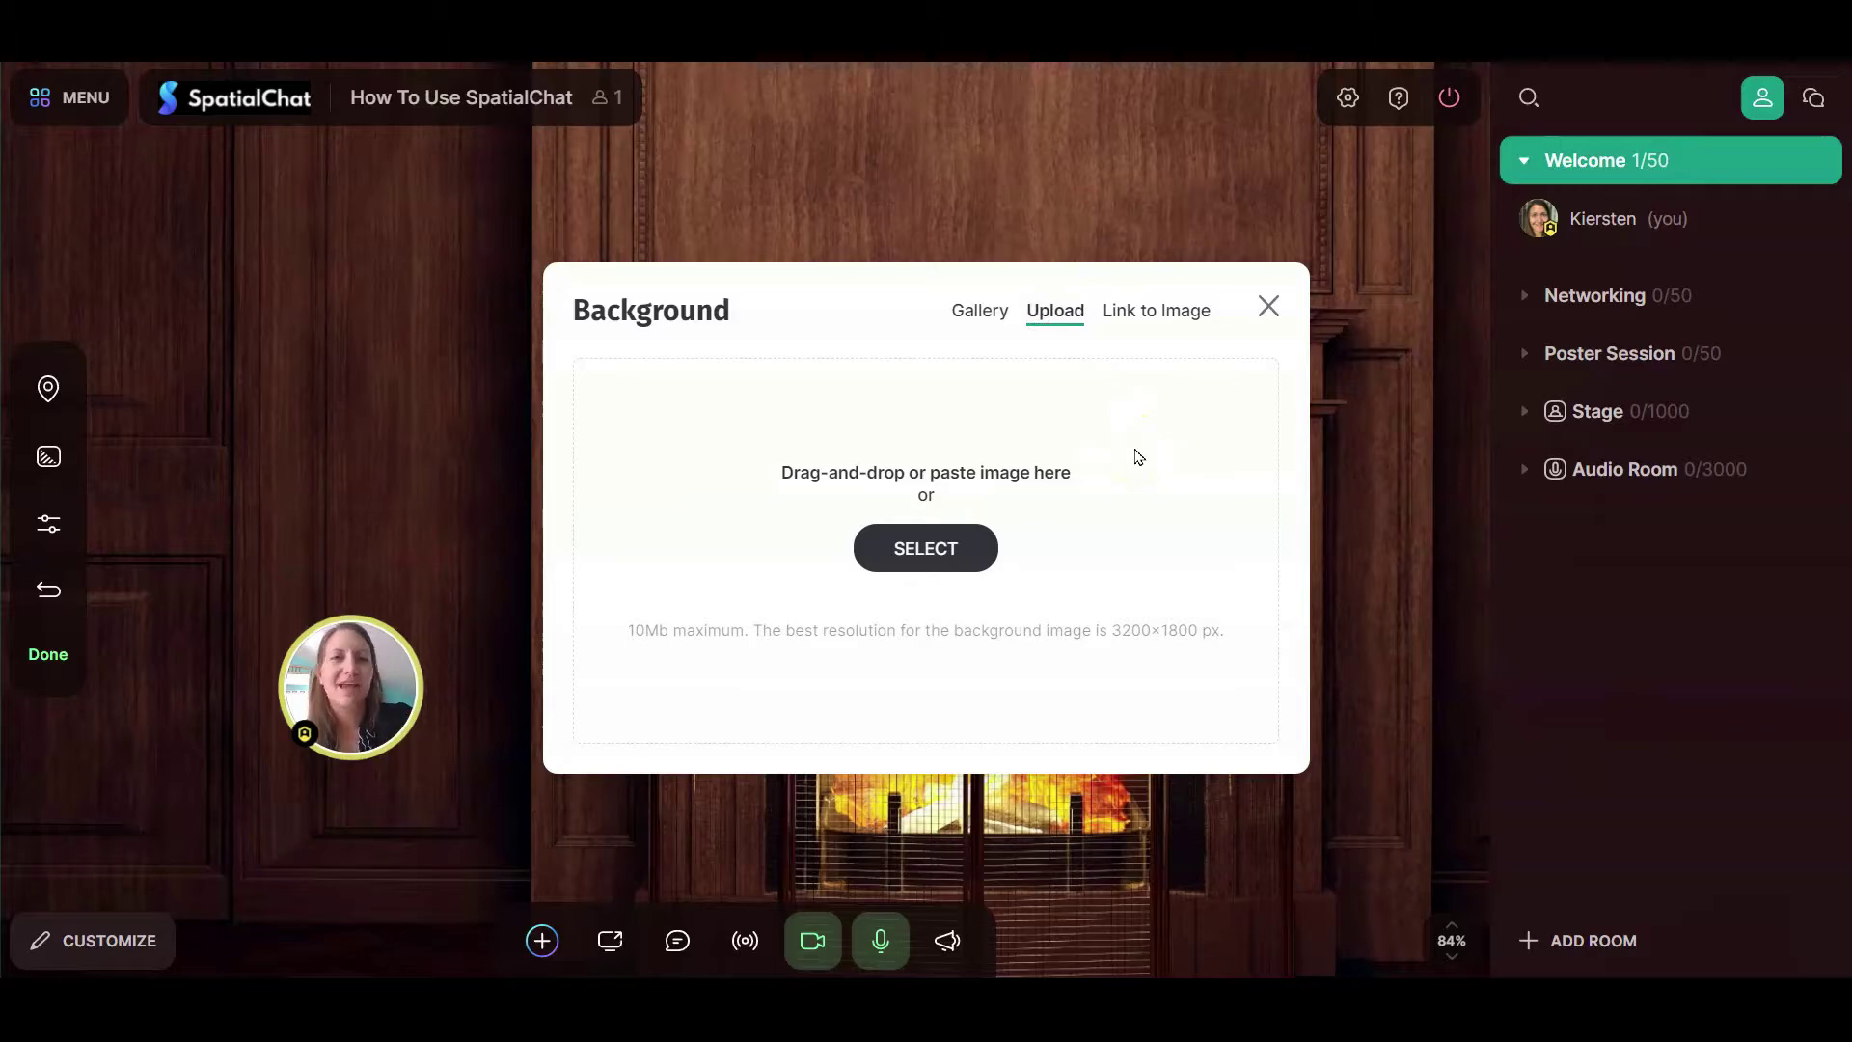
left_click(986, 542)
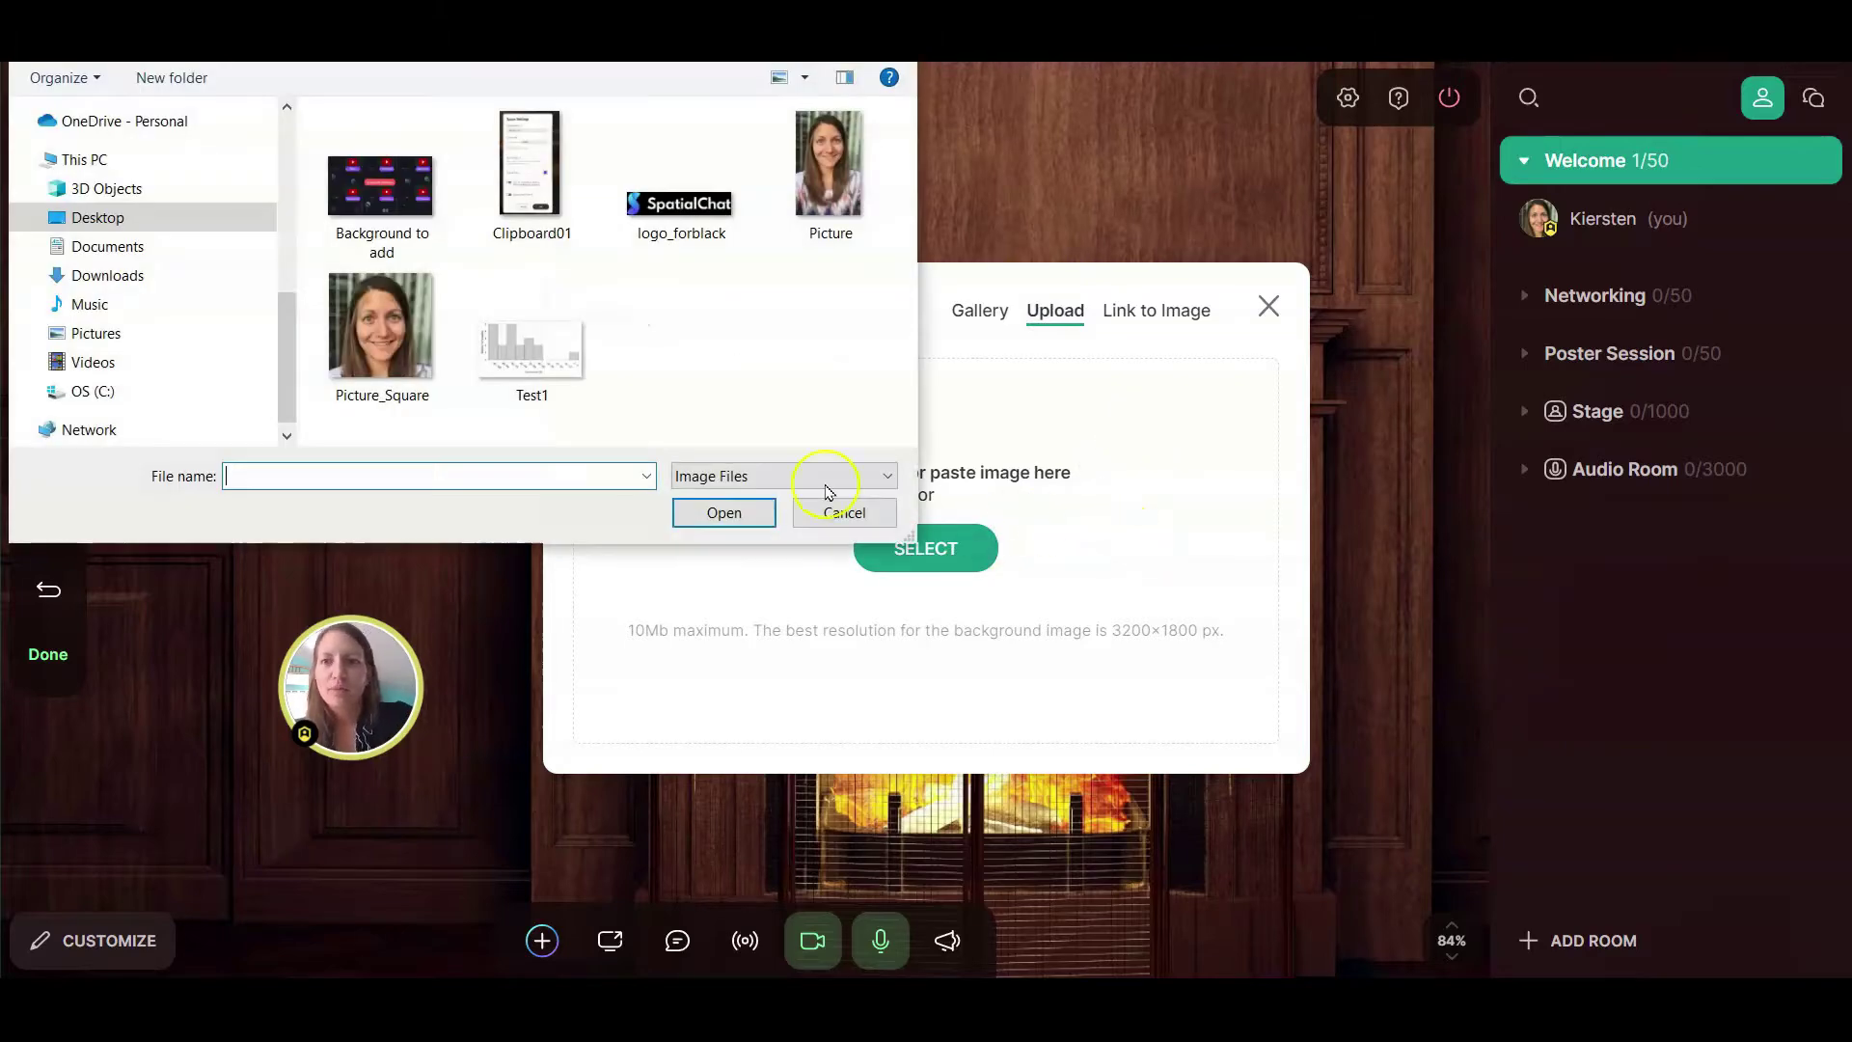
double_click(425, 193)
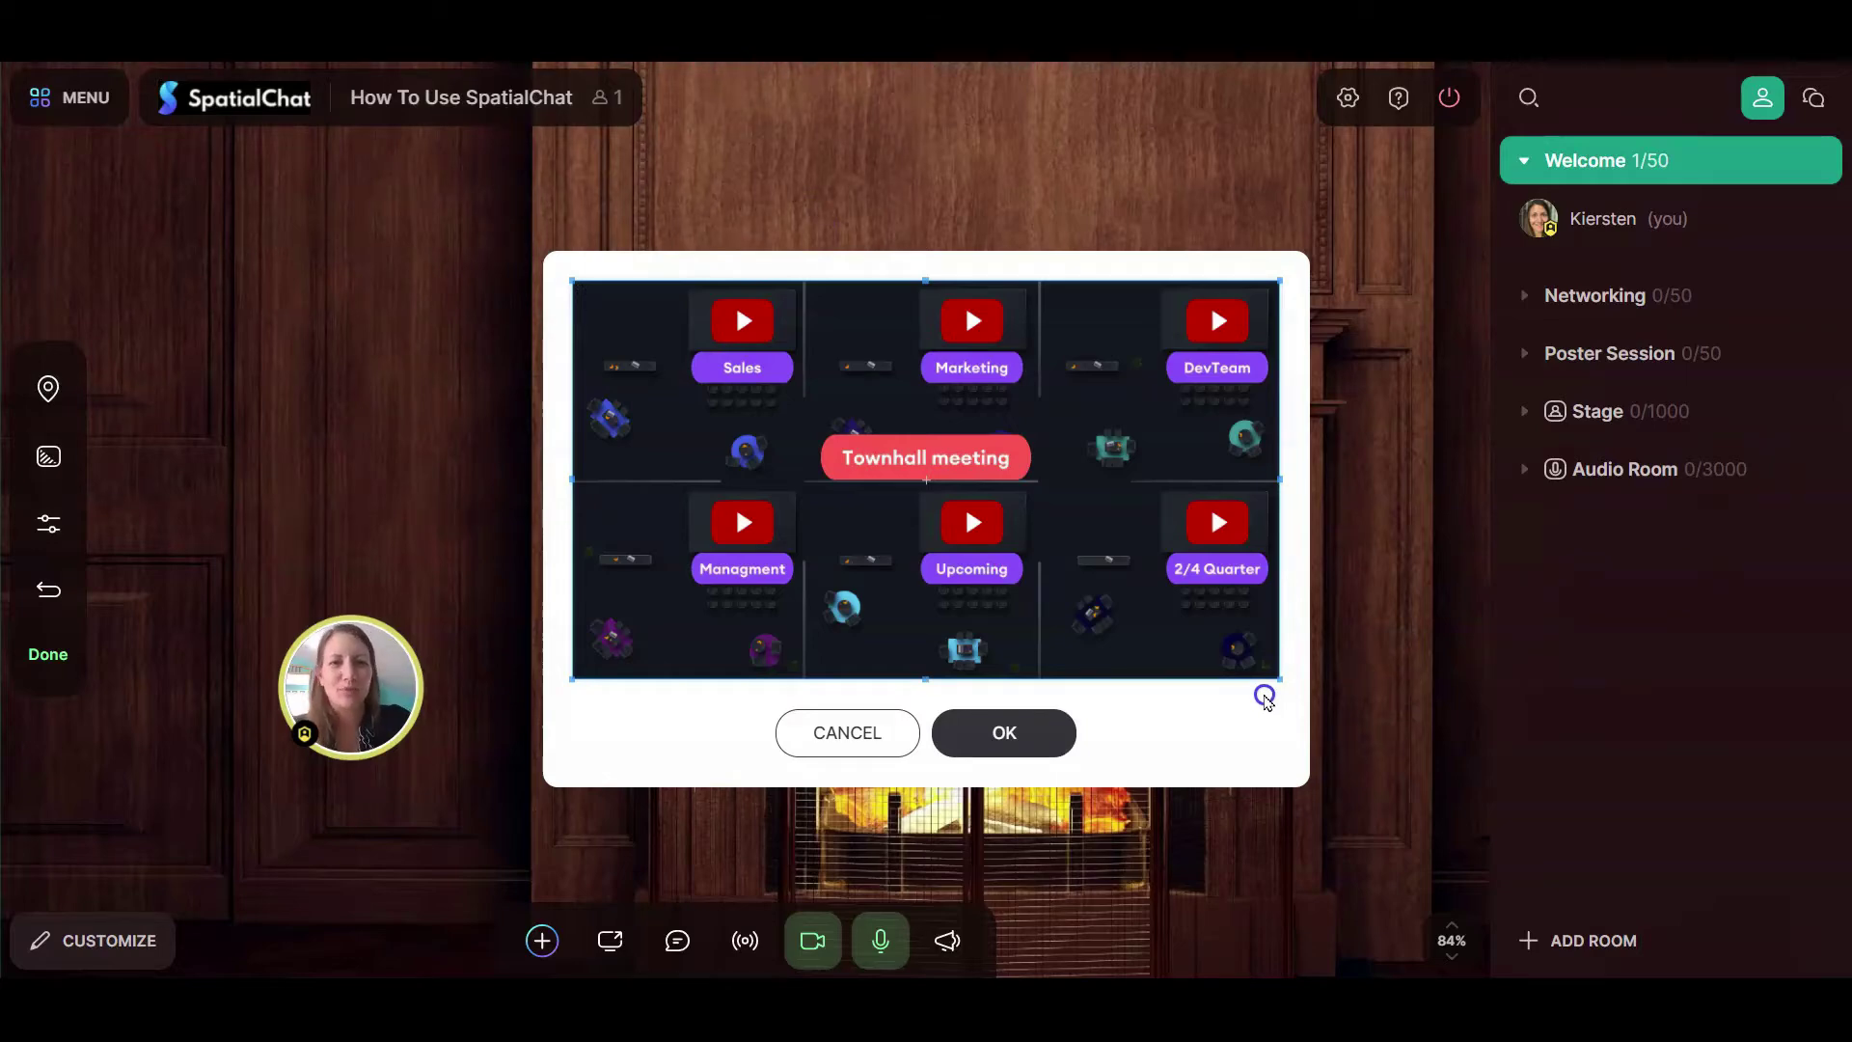
left_click(1034, 735)
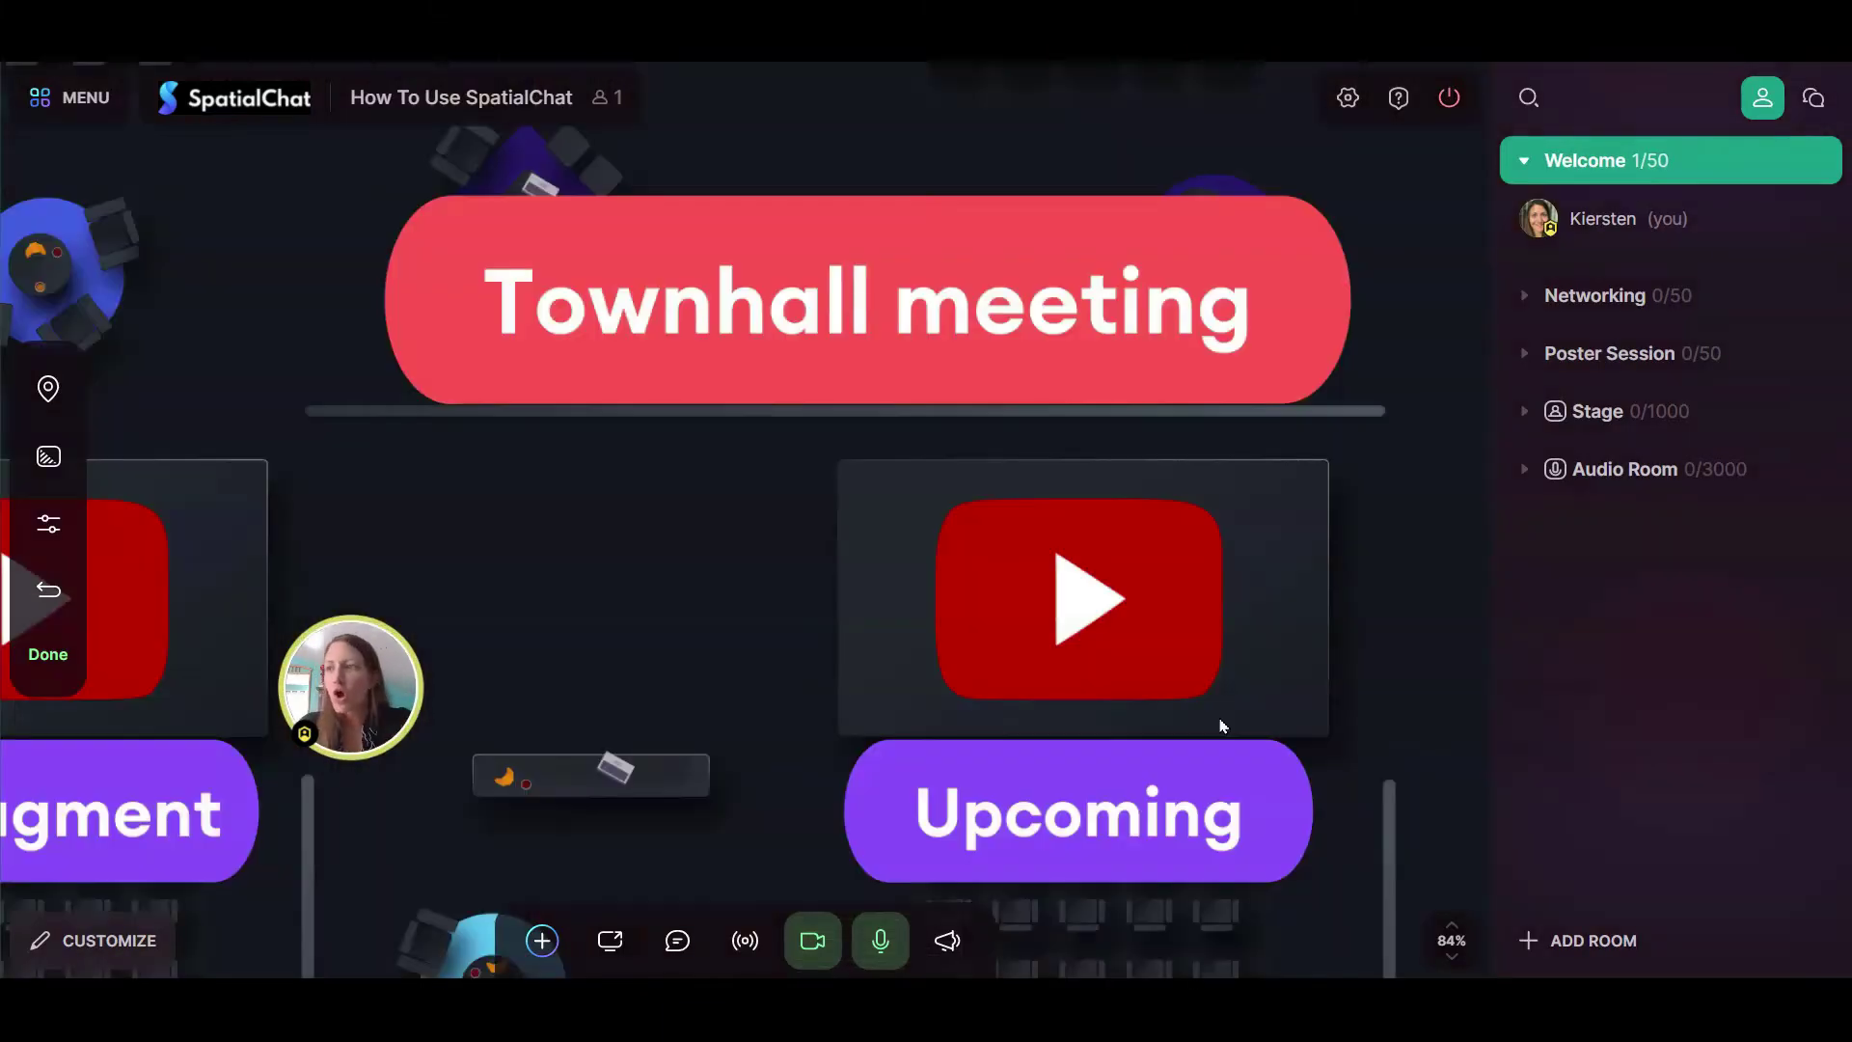
- Zoom and pan the map to view the Managment area
scroll(1138, 709, "down", 5)
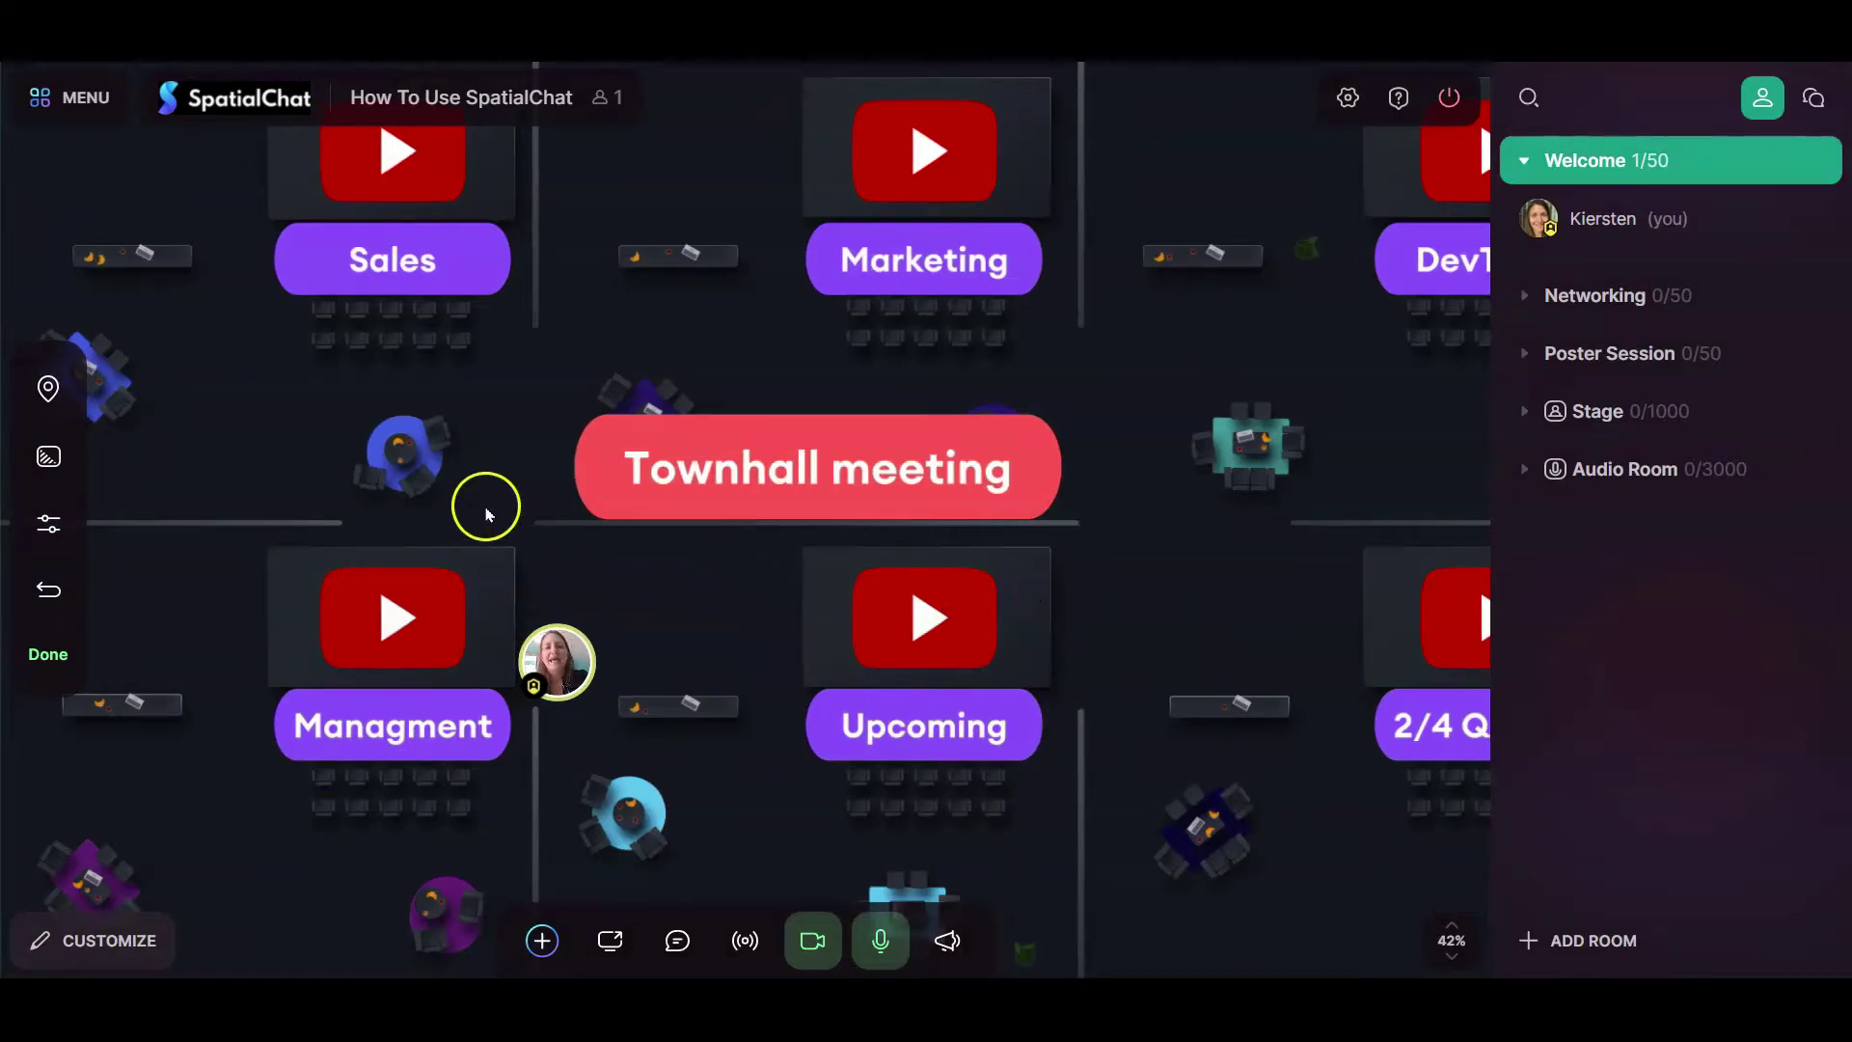
scroll(876, 611, "up", 6)
left_click_drag(711, 756, 1244, 426)
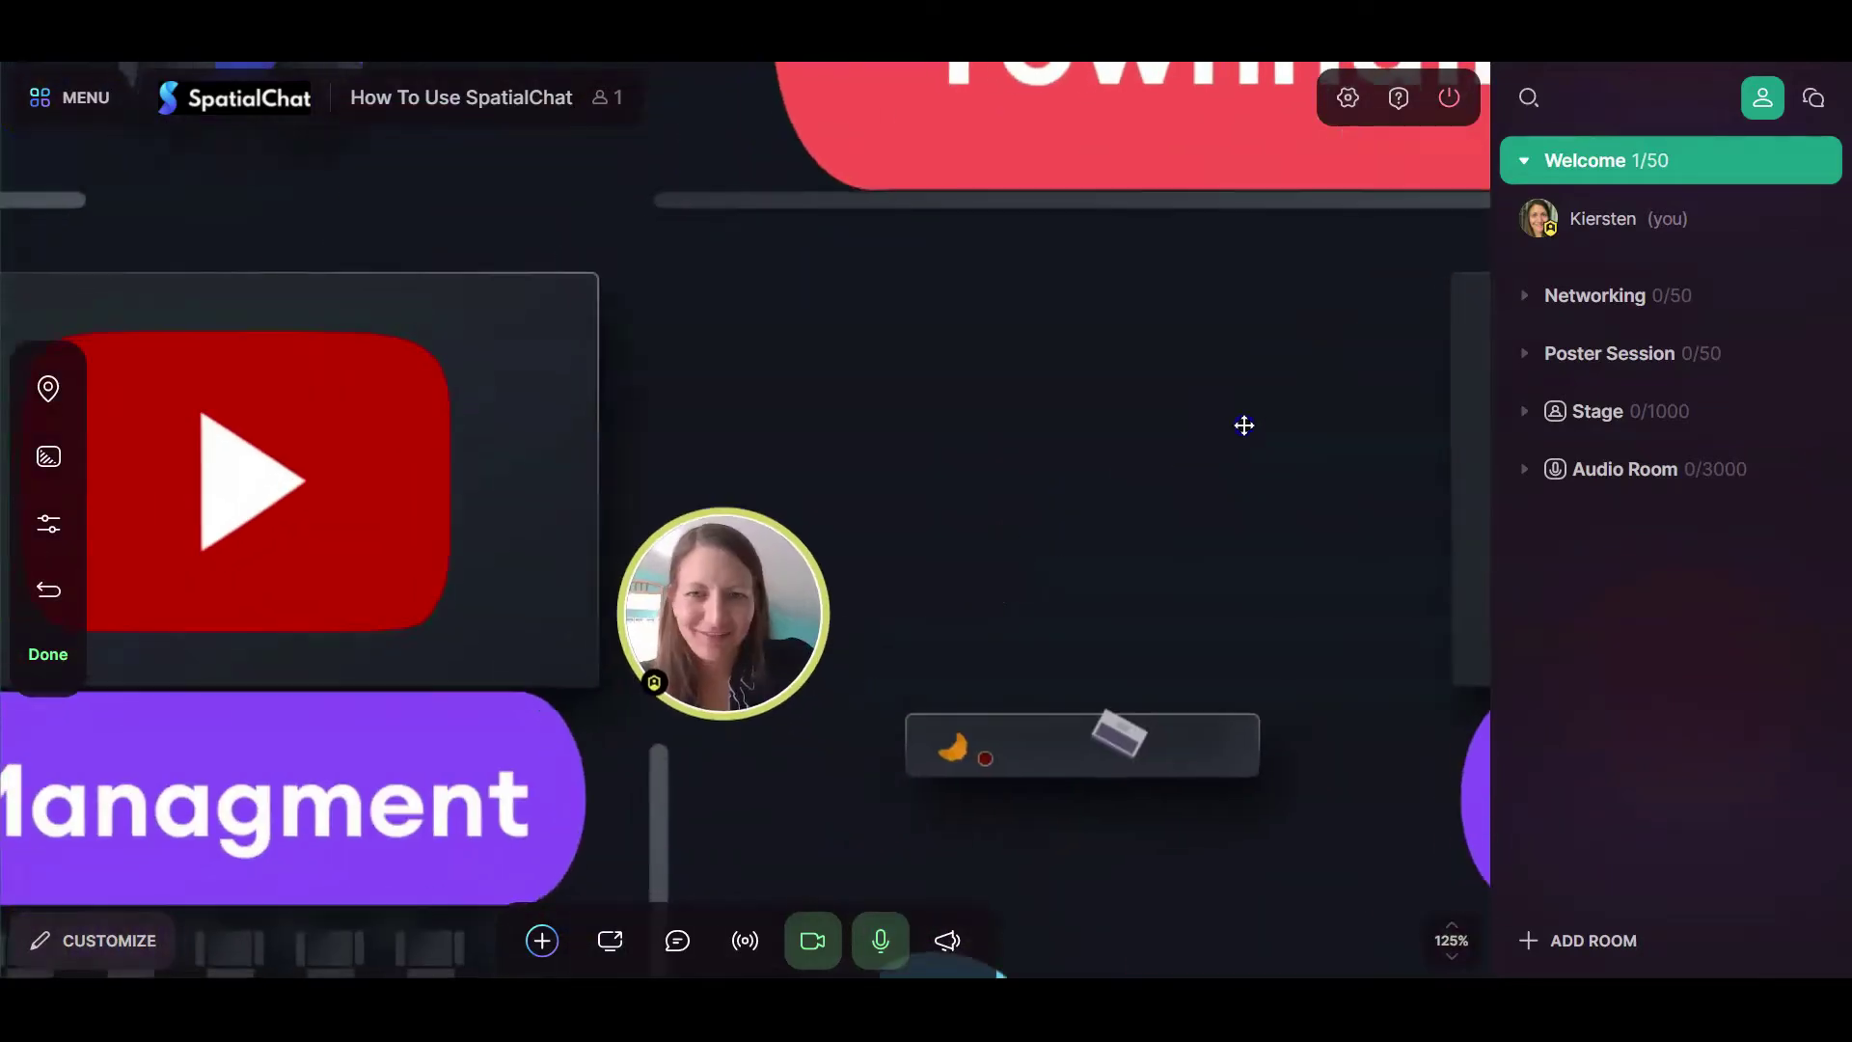
left_click(41, 456)
- Switch the Background dialog to Link to Image and focus the empty link field
left_click(1055, 310)
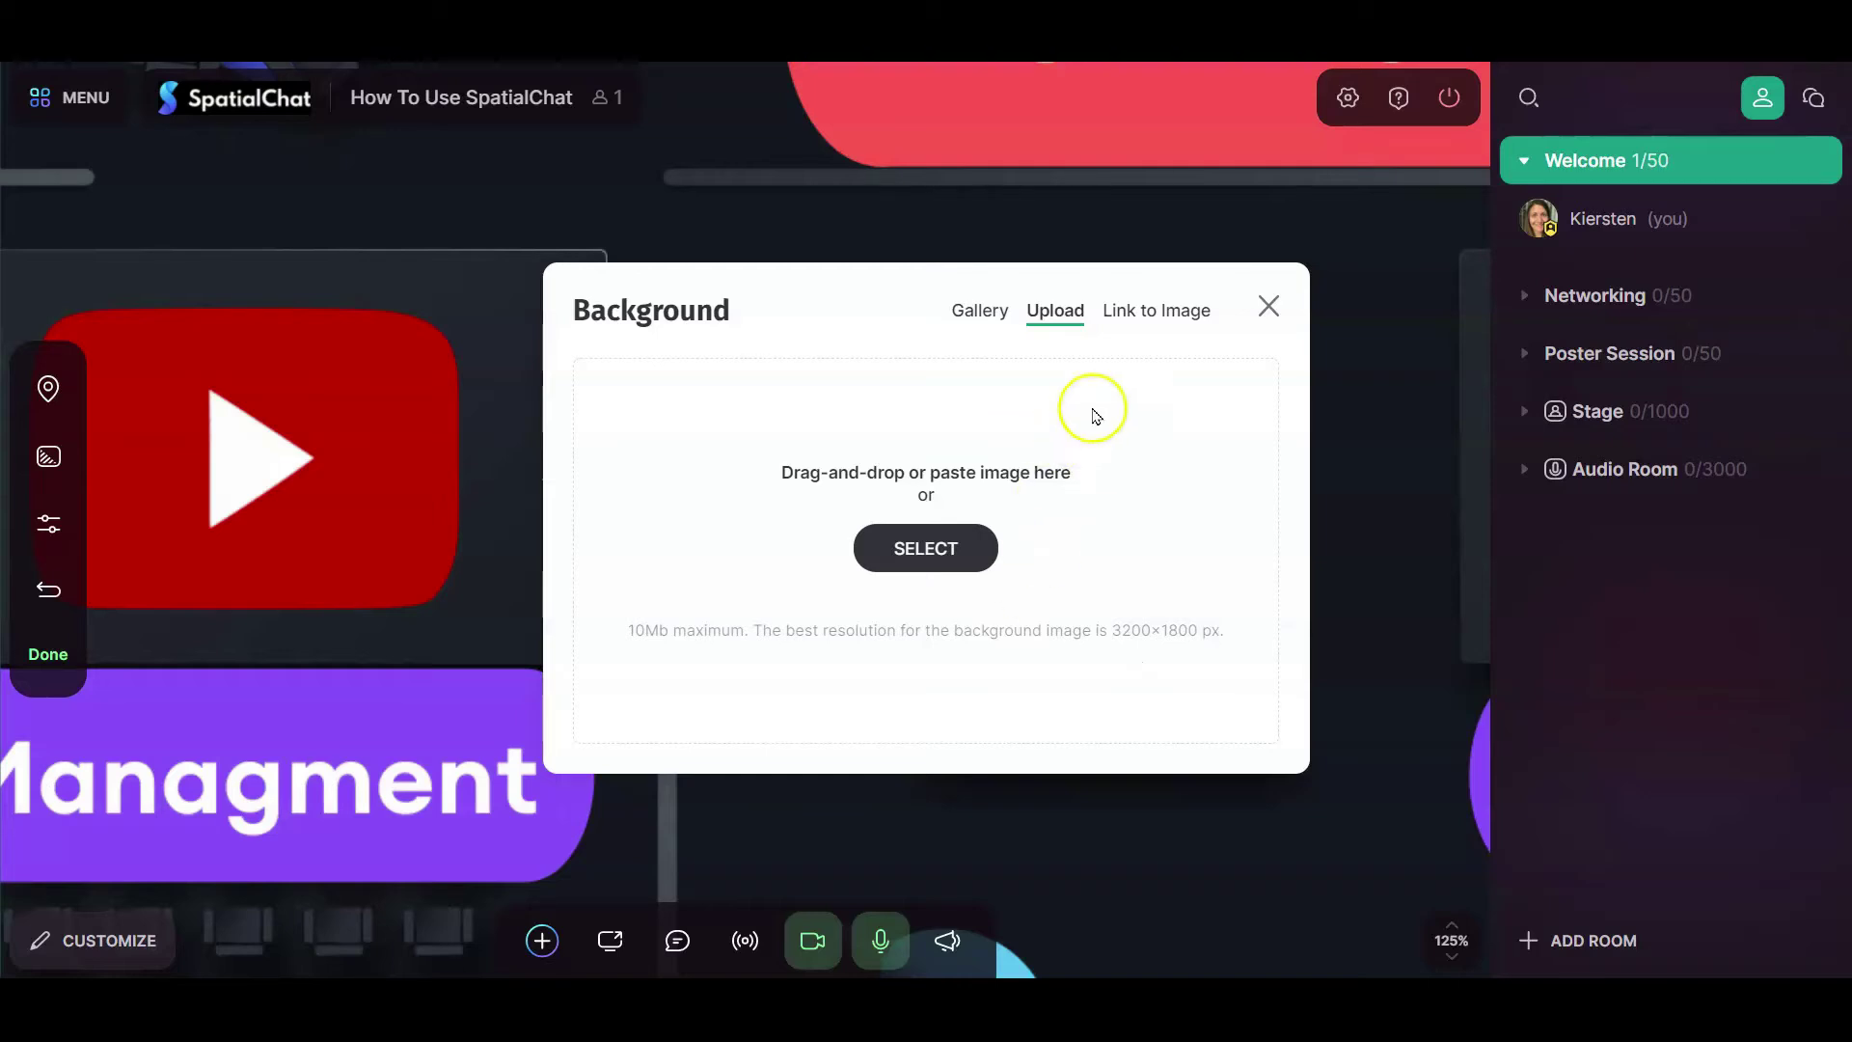
left_click(1136, 324)
left_click(967, 445)
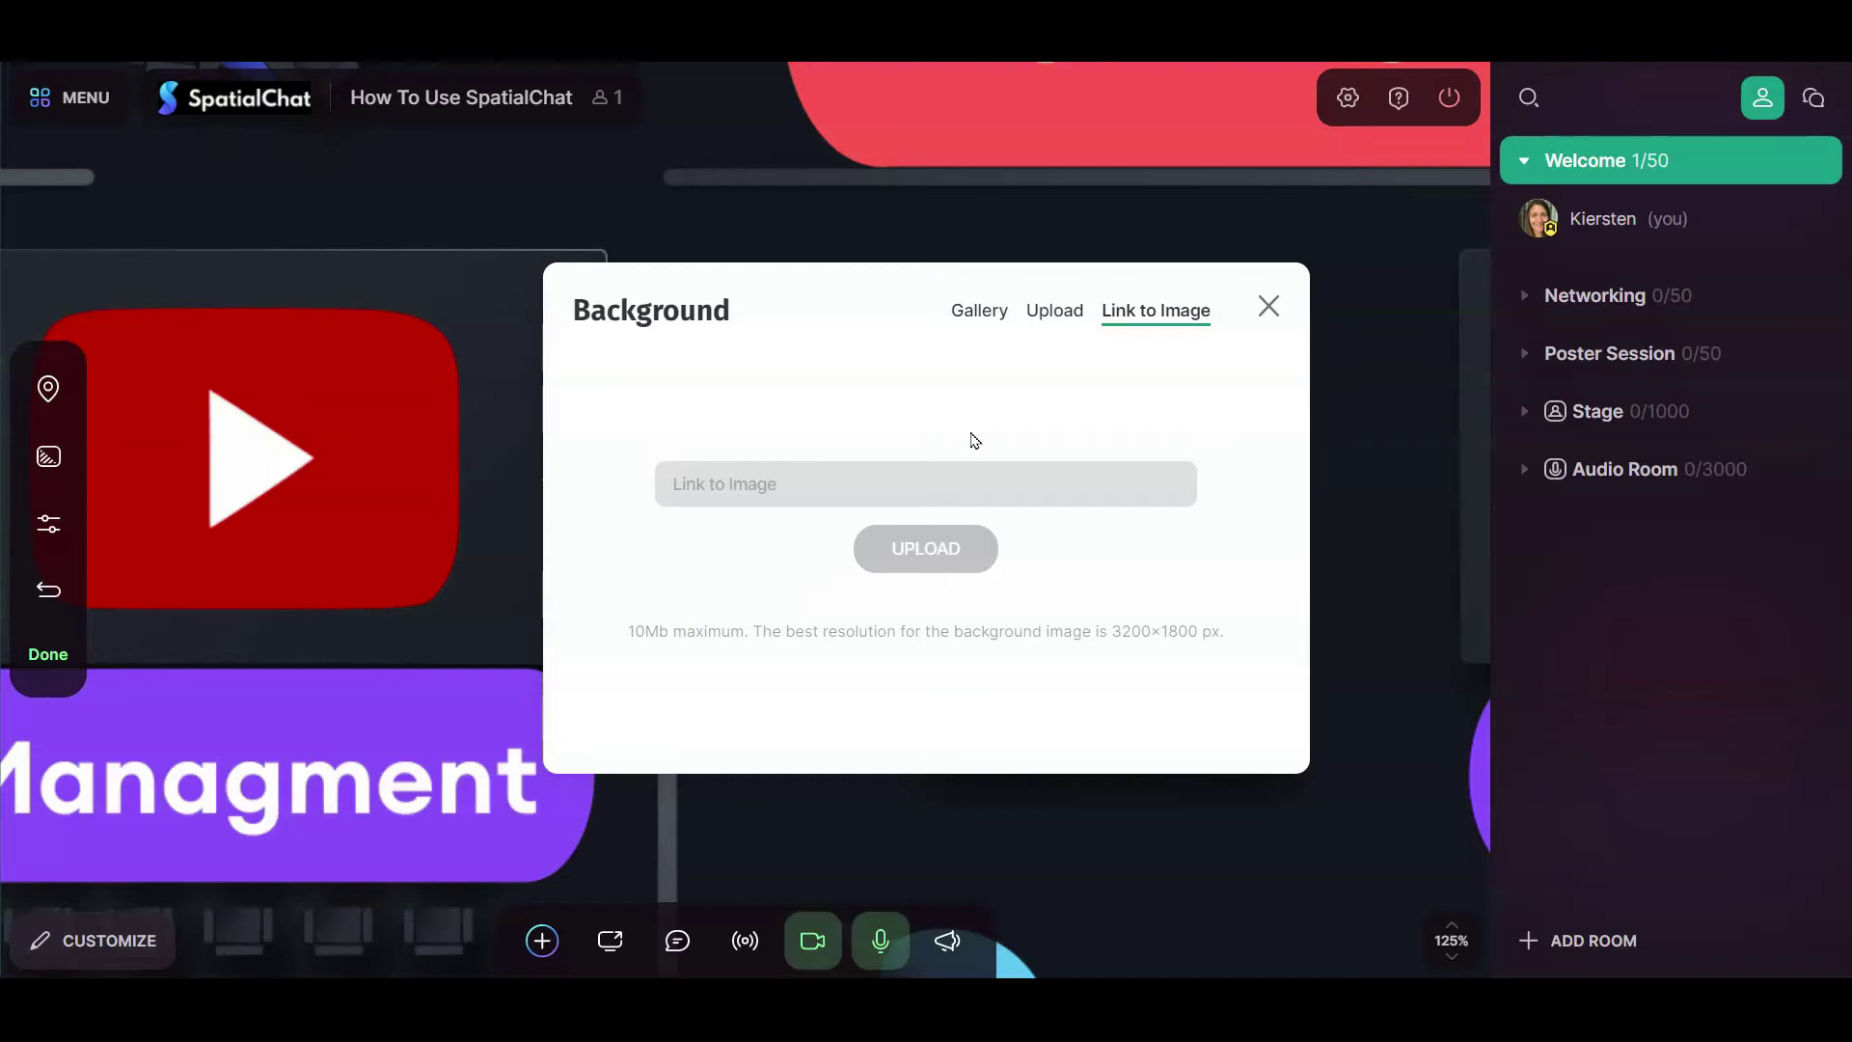
- Search Google Images for 'spatial chat' and open the G2 SpatialChat reviews result
left_click(1003, 427)
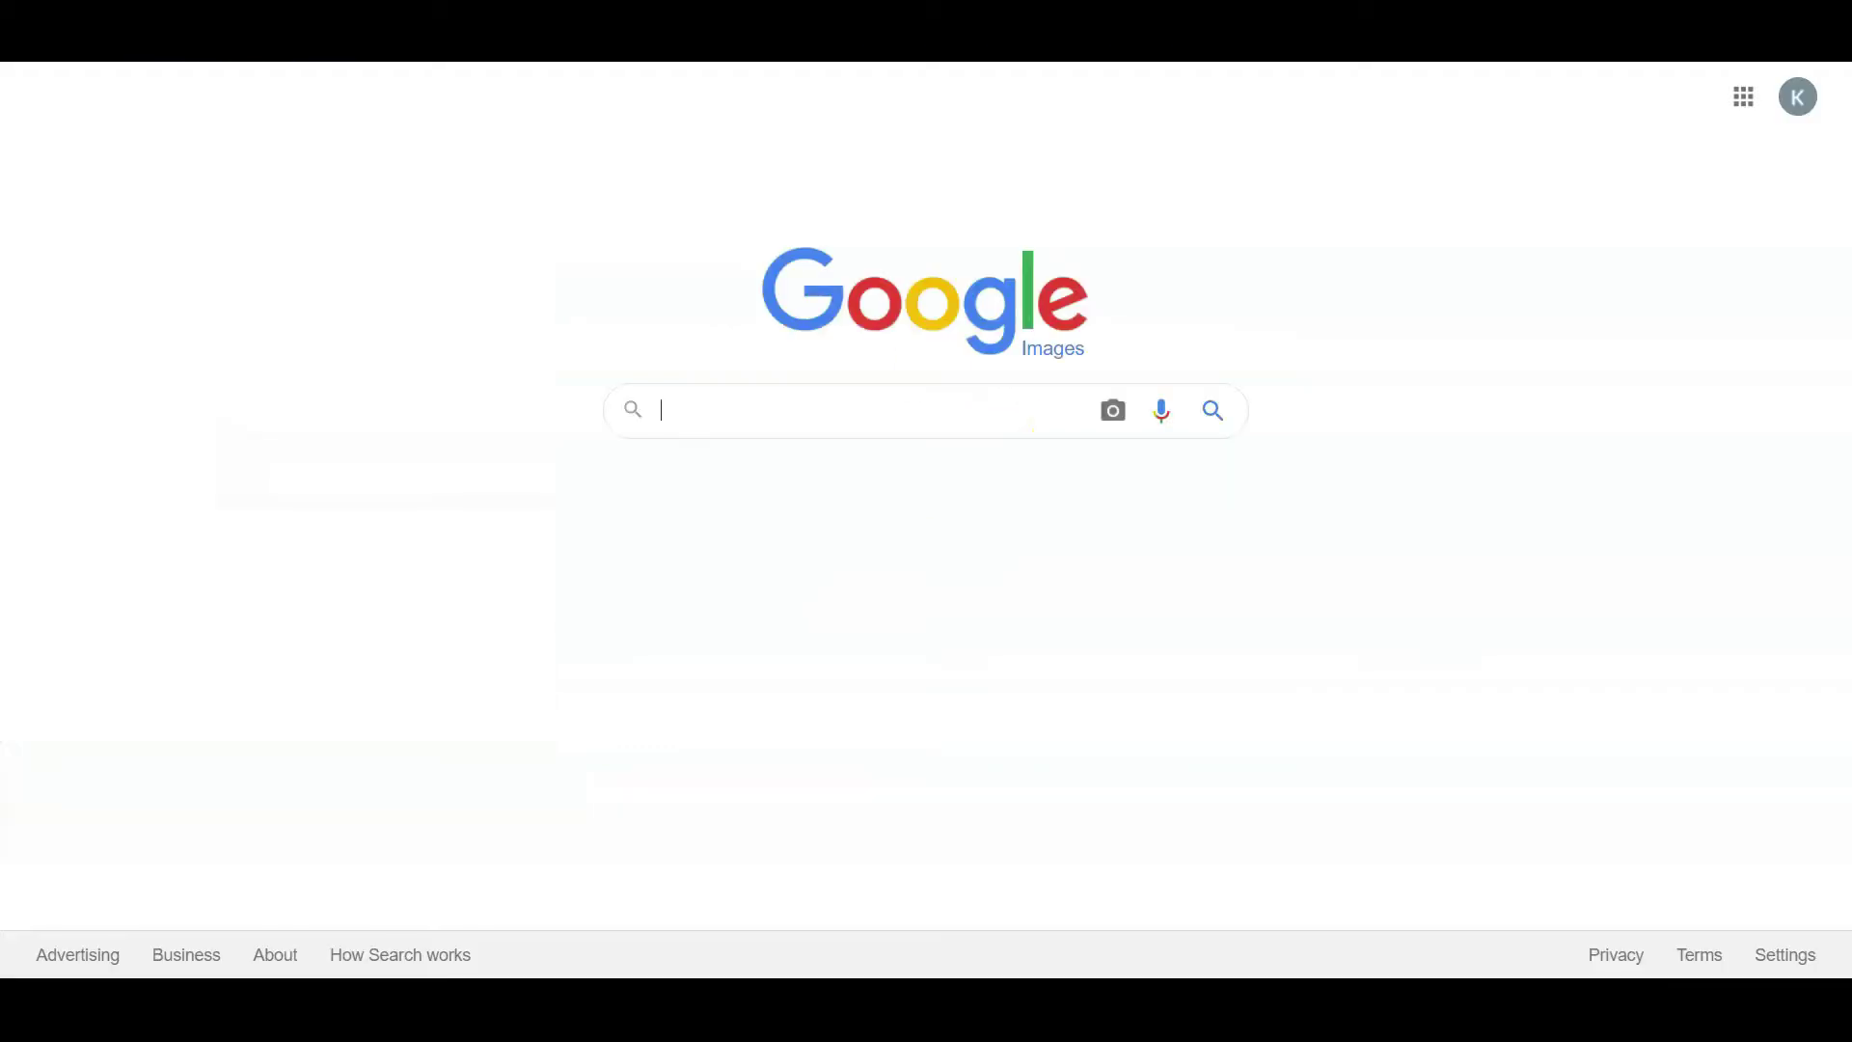
left_click(806, 449)
type("spatial c")
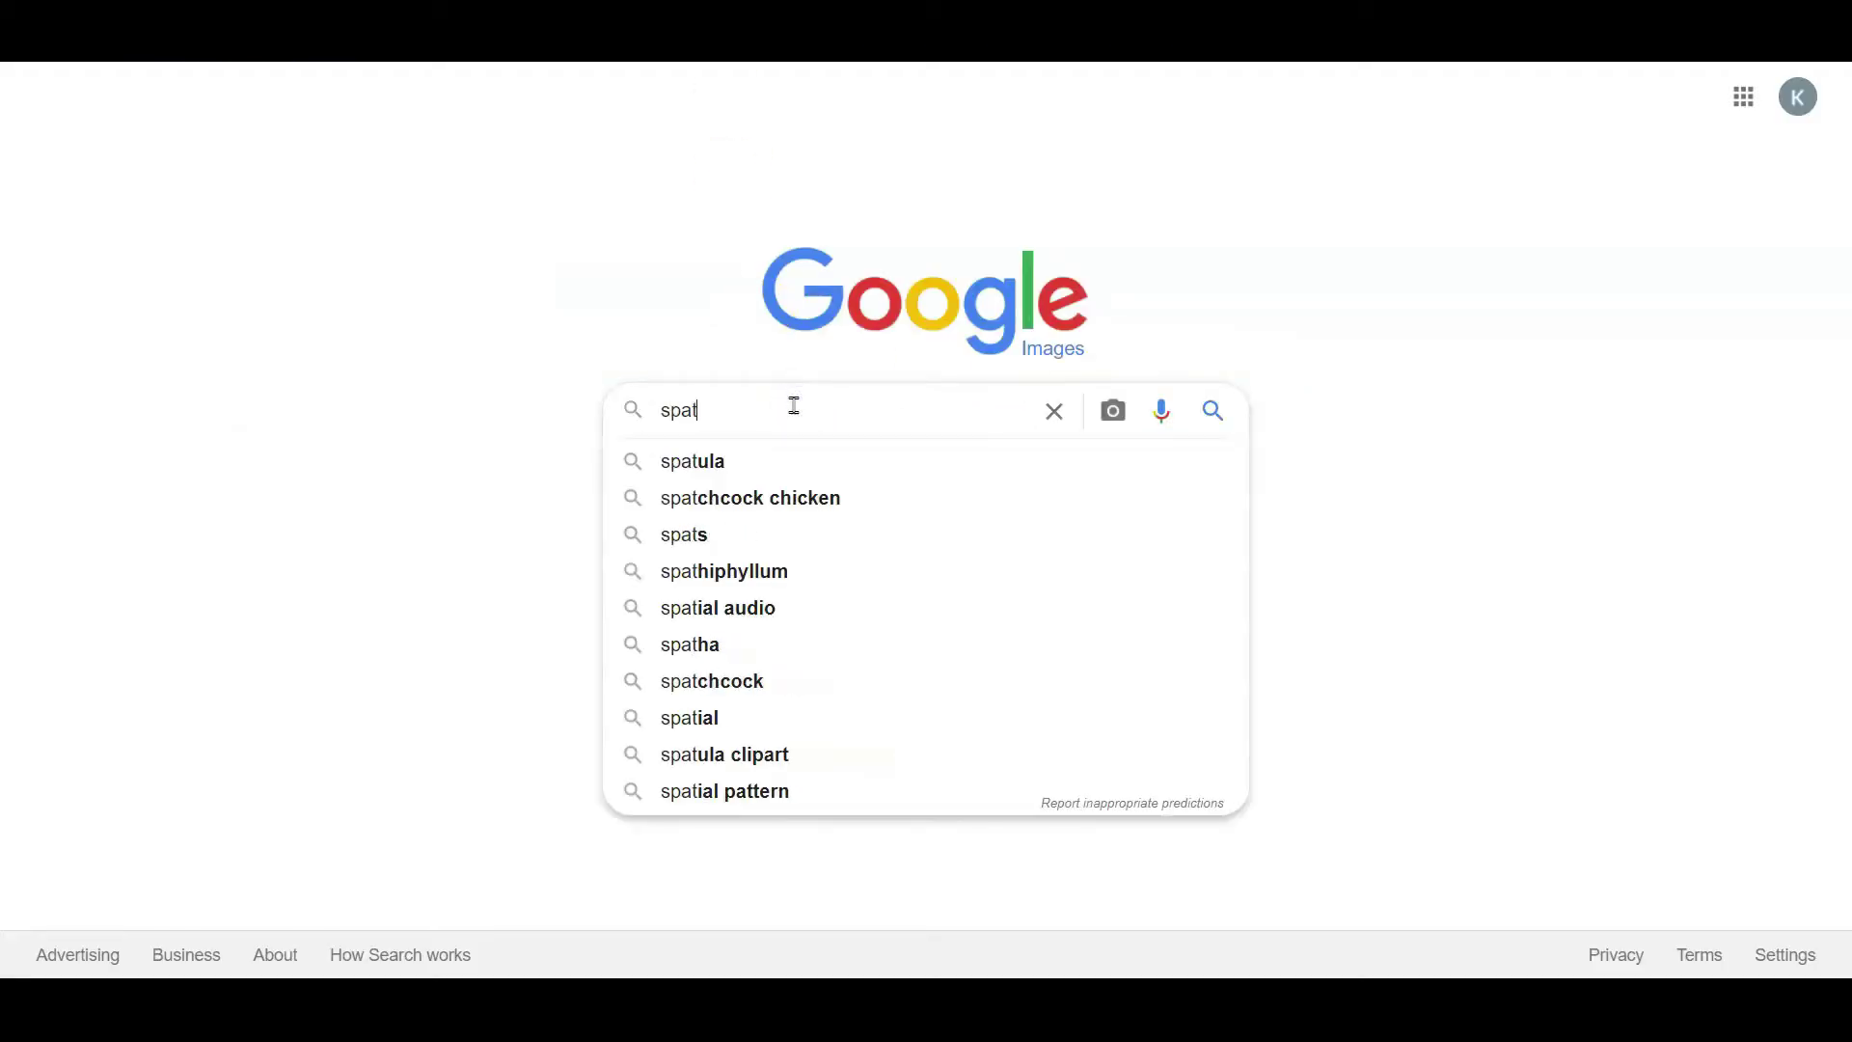
type("hat")
key("Return")
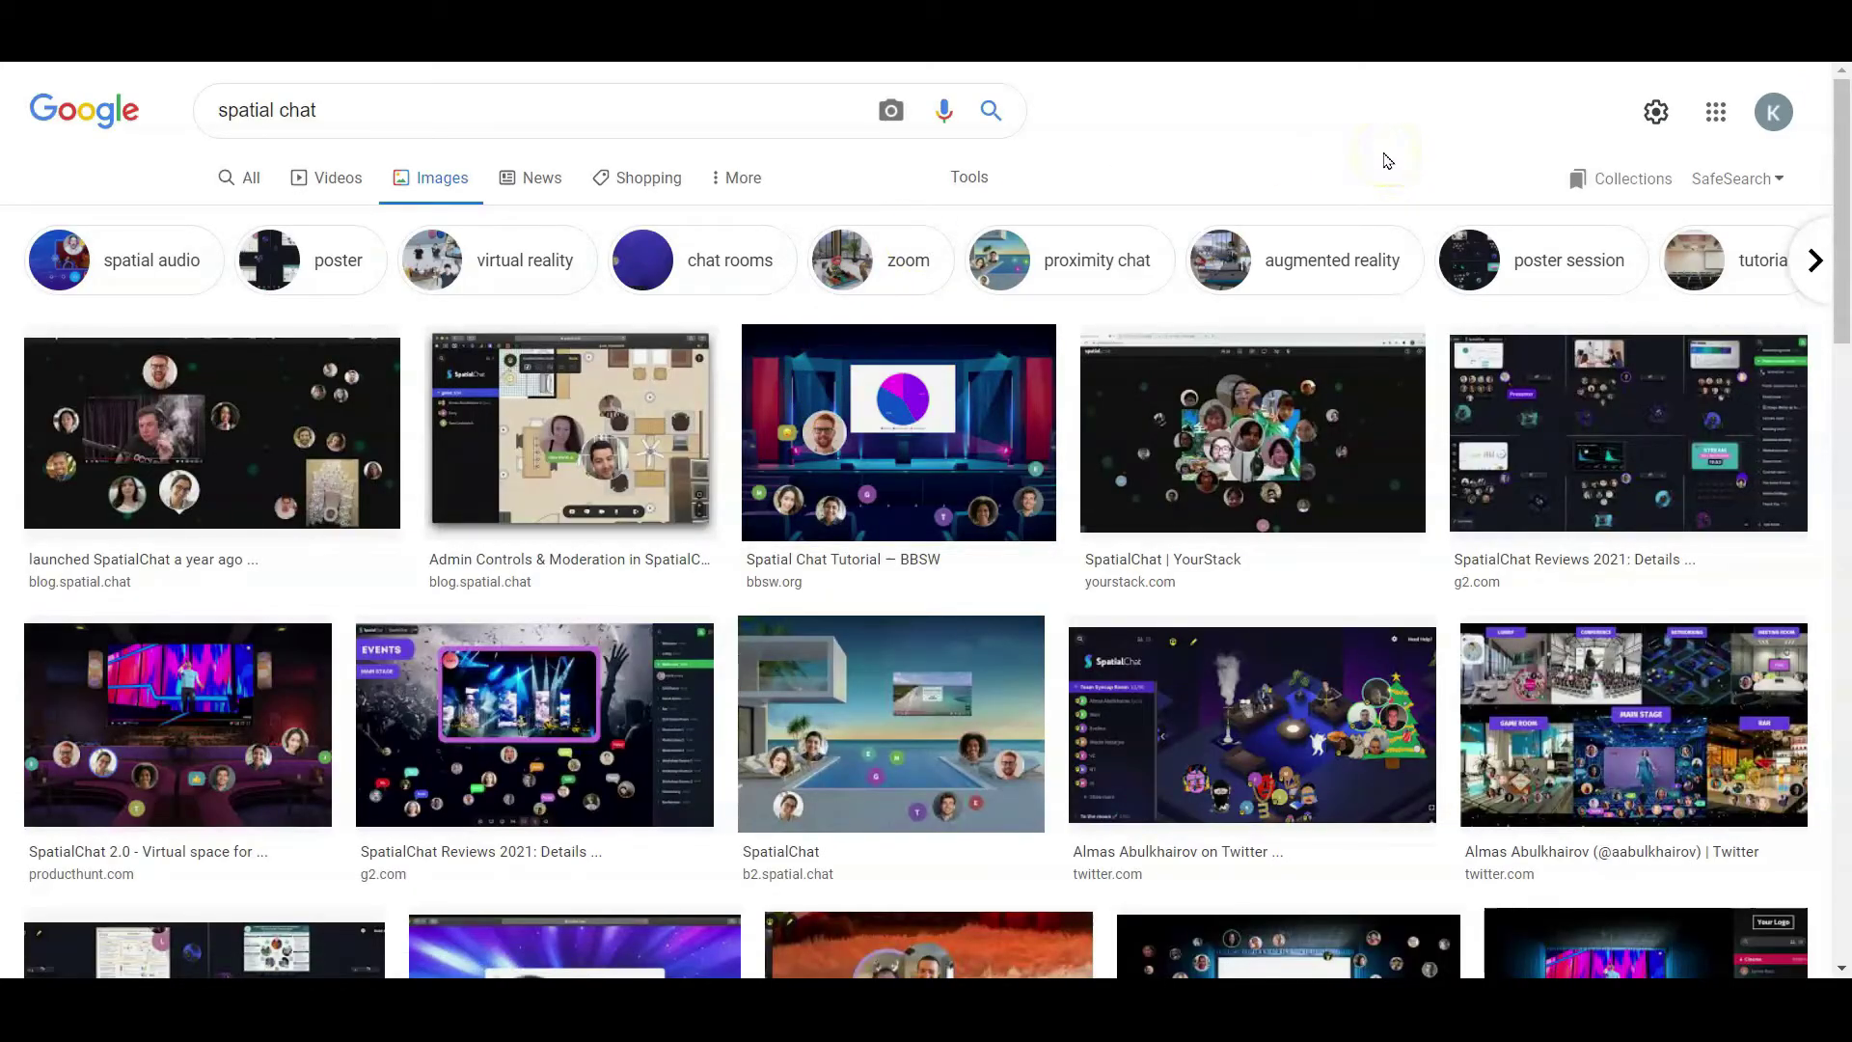
left_click(491, 741)
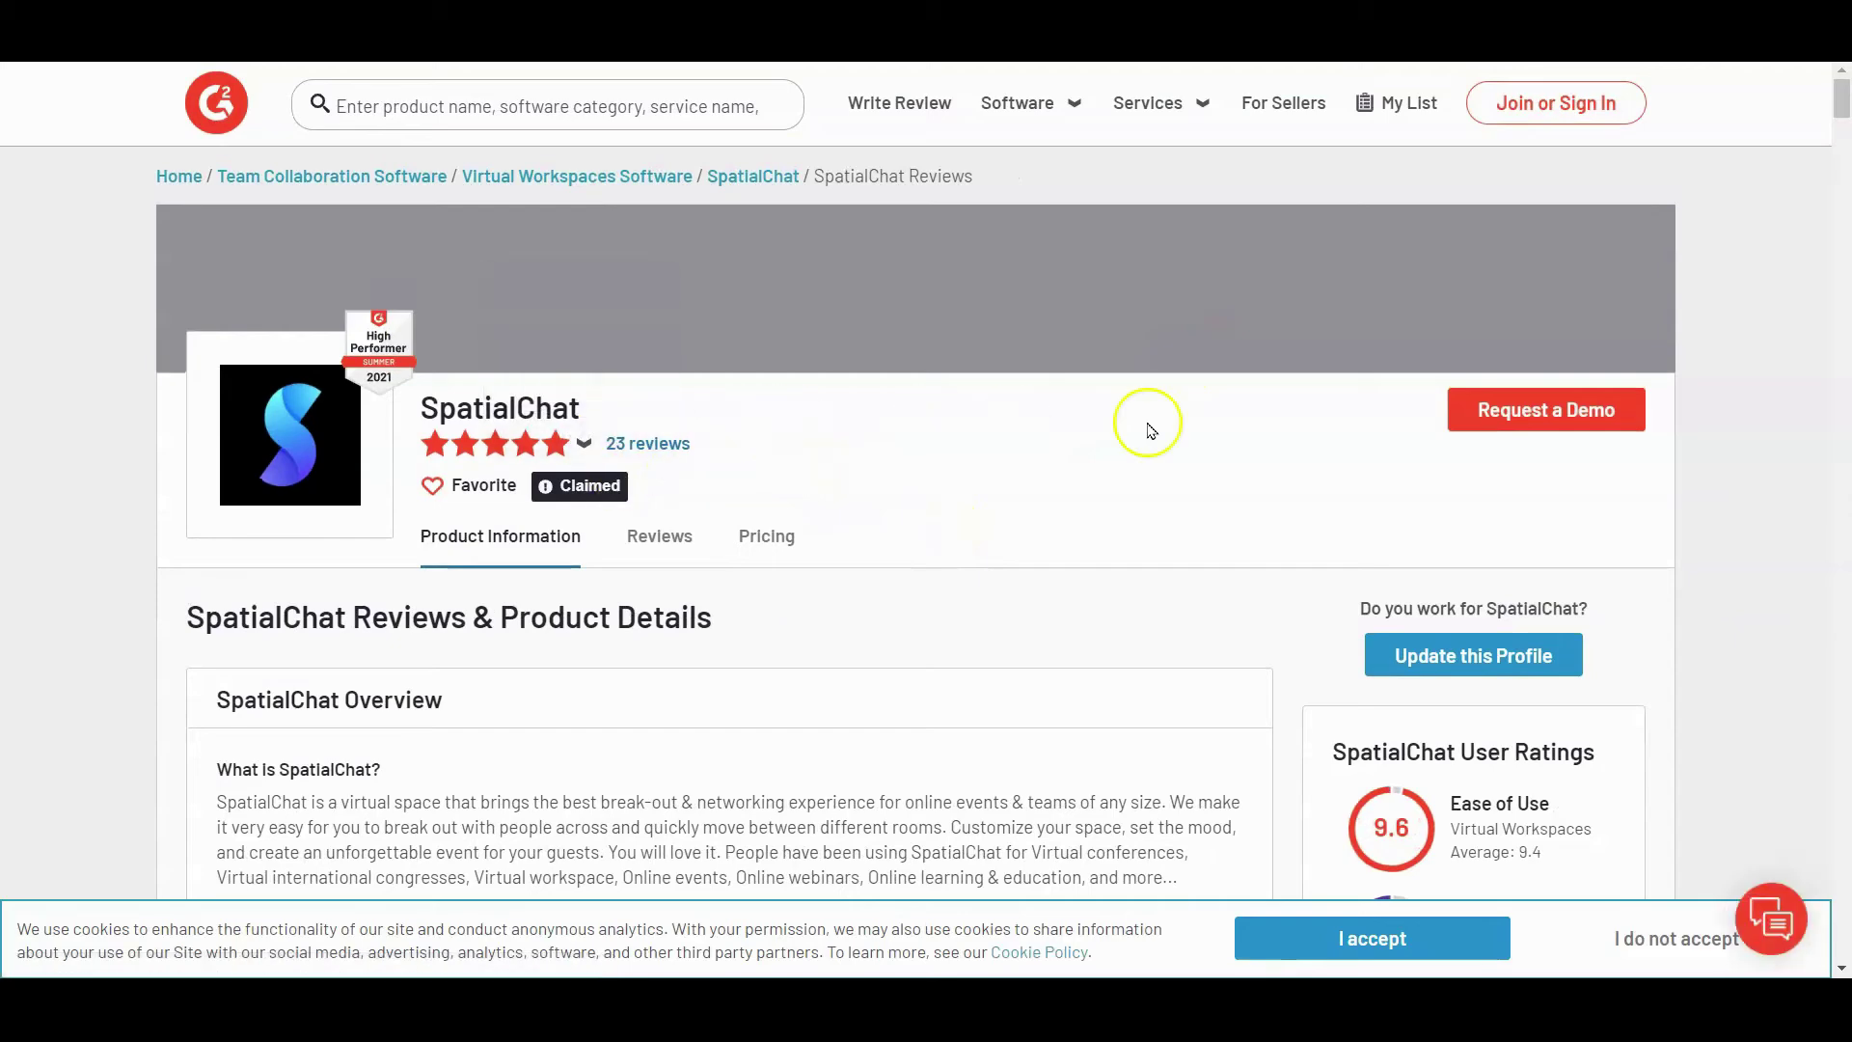
- Copy the image address of the third SpatialChat screenshot on G2's product page
scroll(1107, 502, "down", 8)
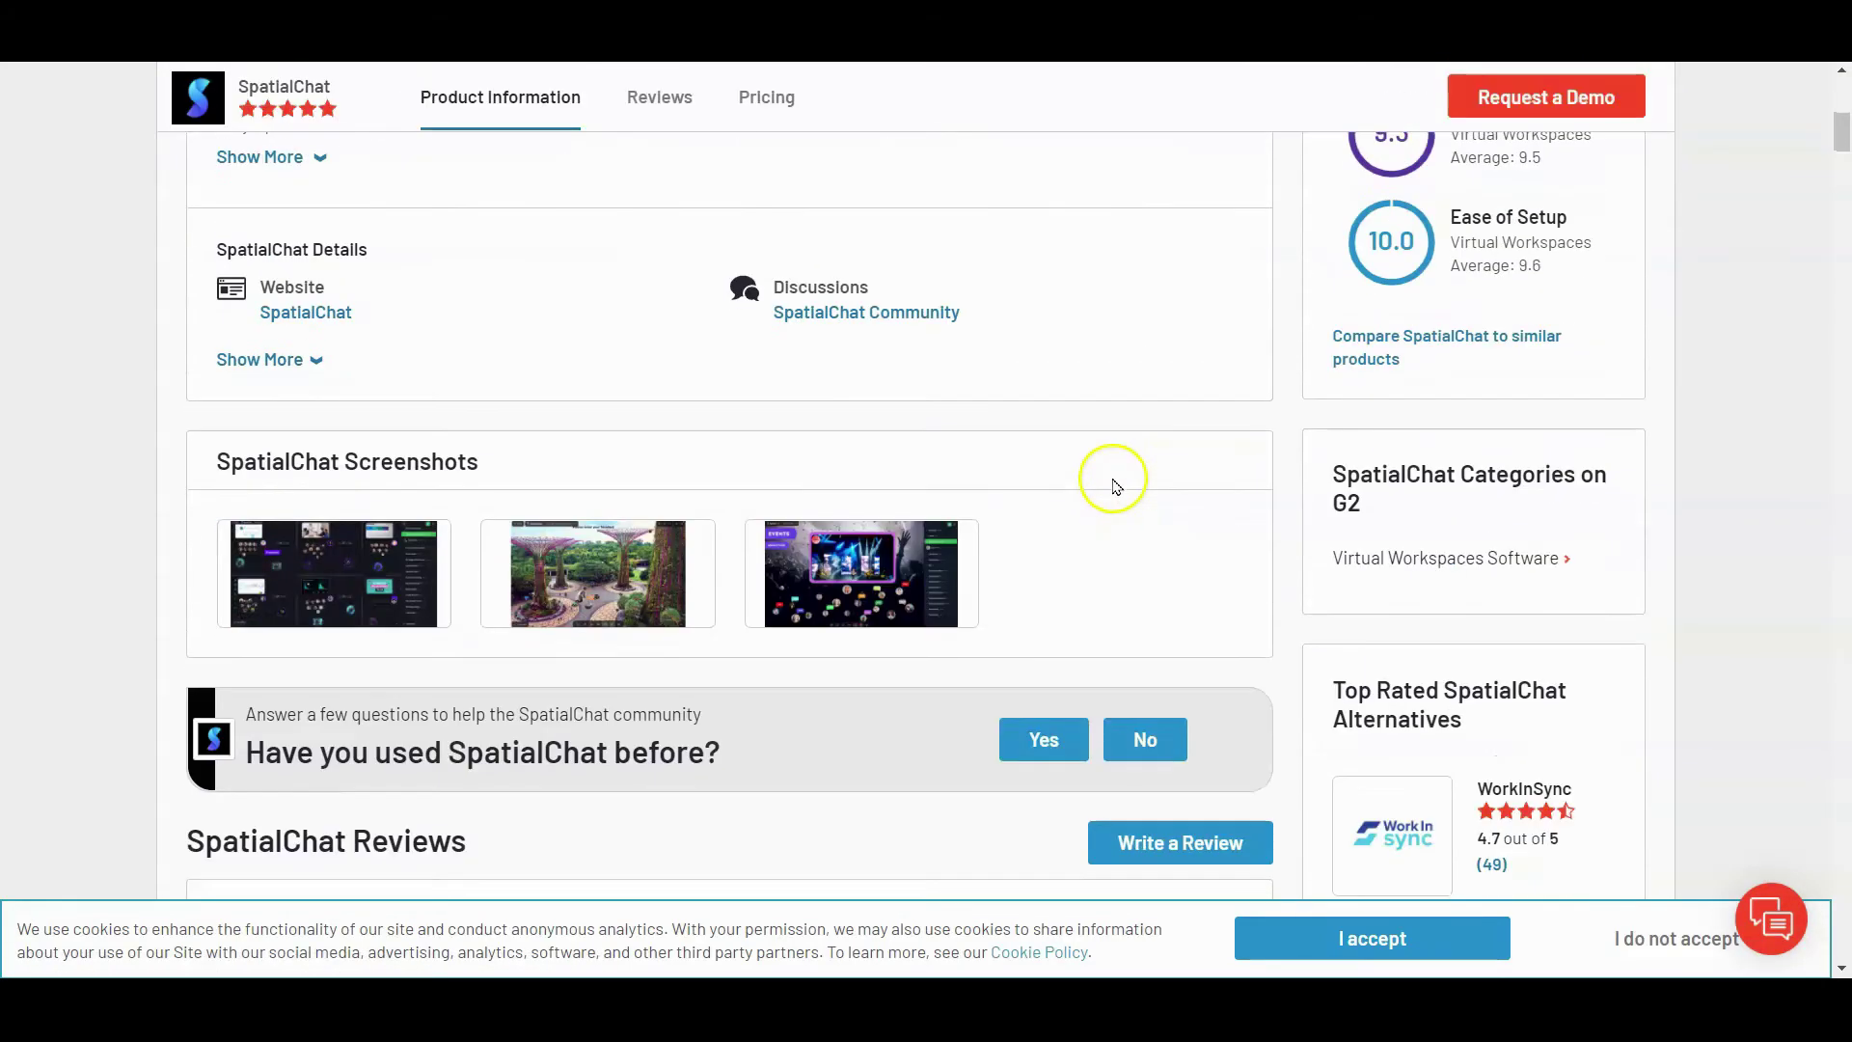
left_click(764, 590)
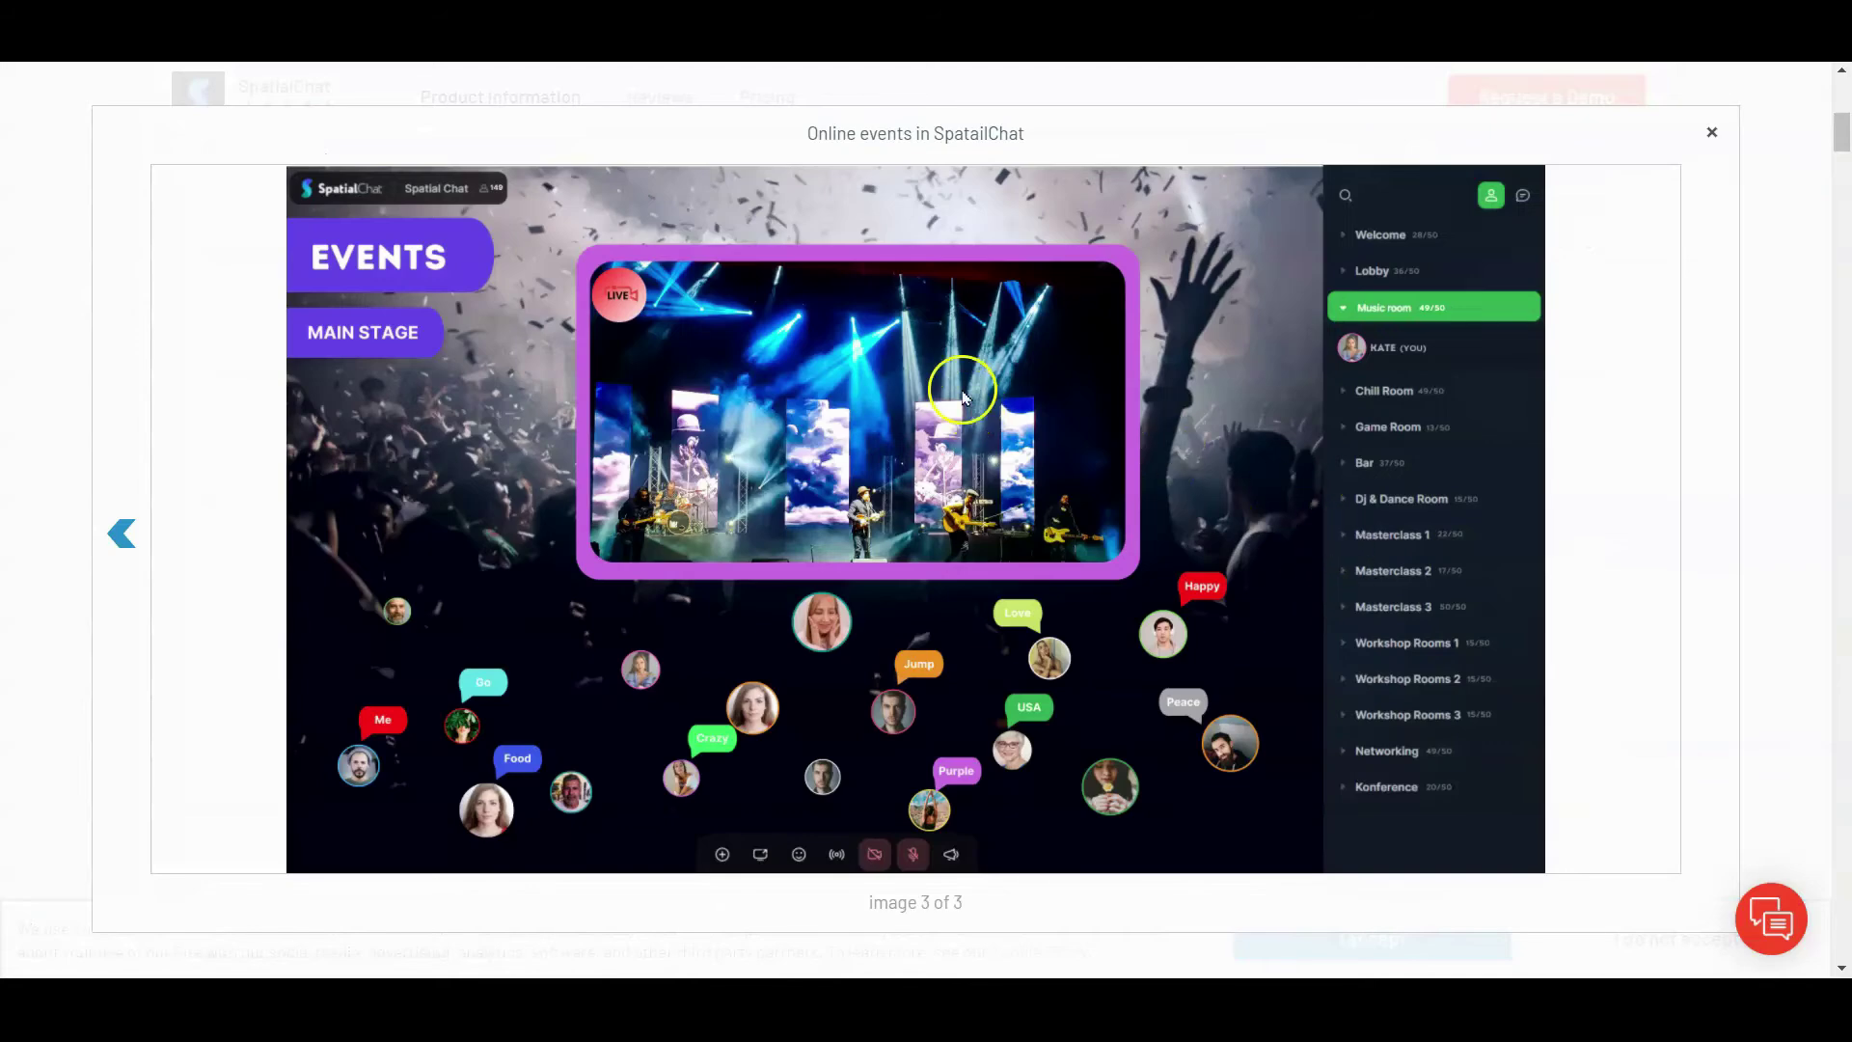
right_click(963, 396)
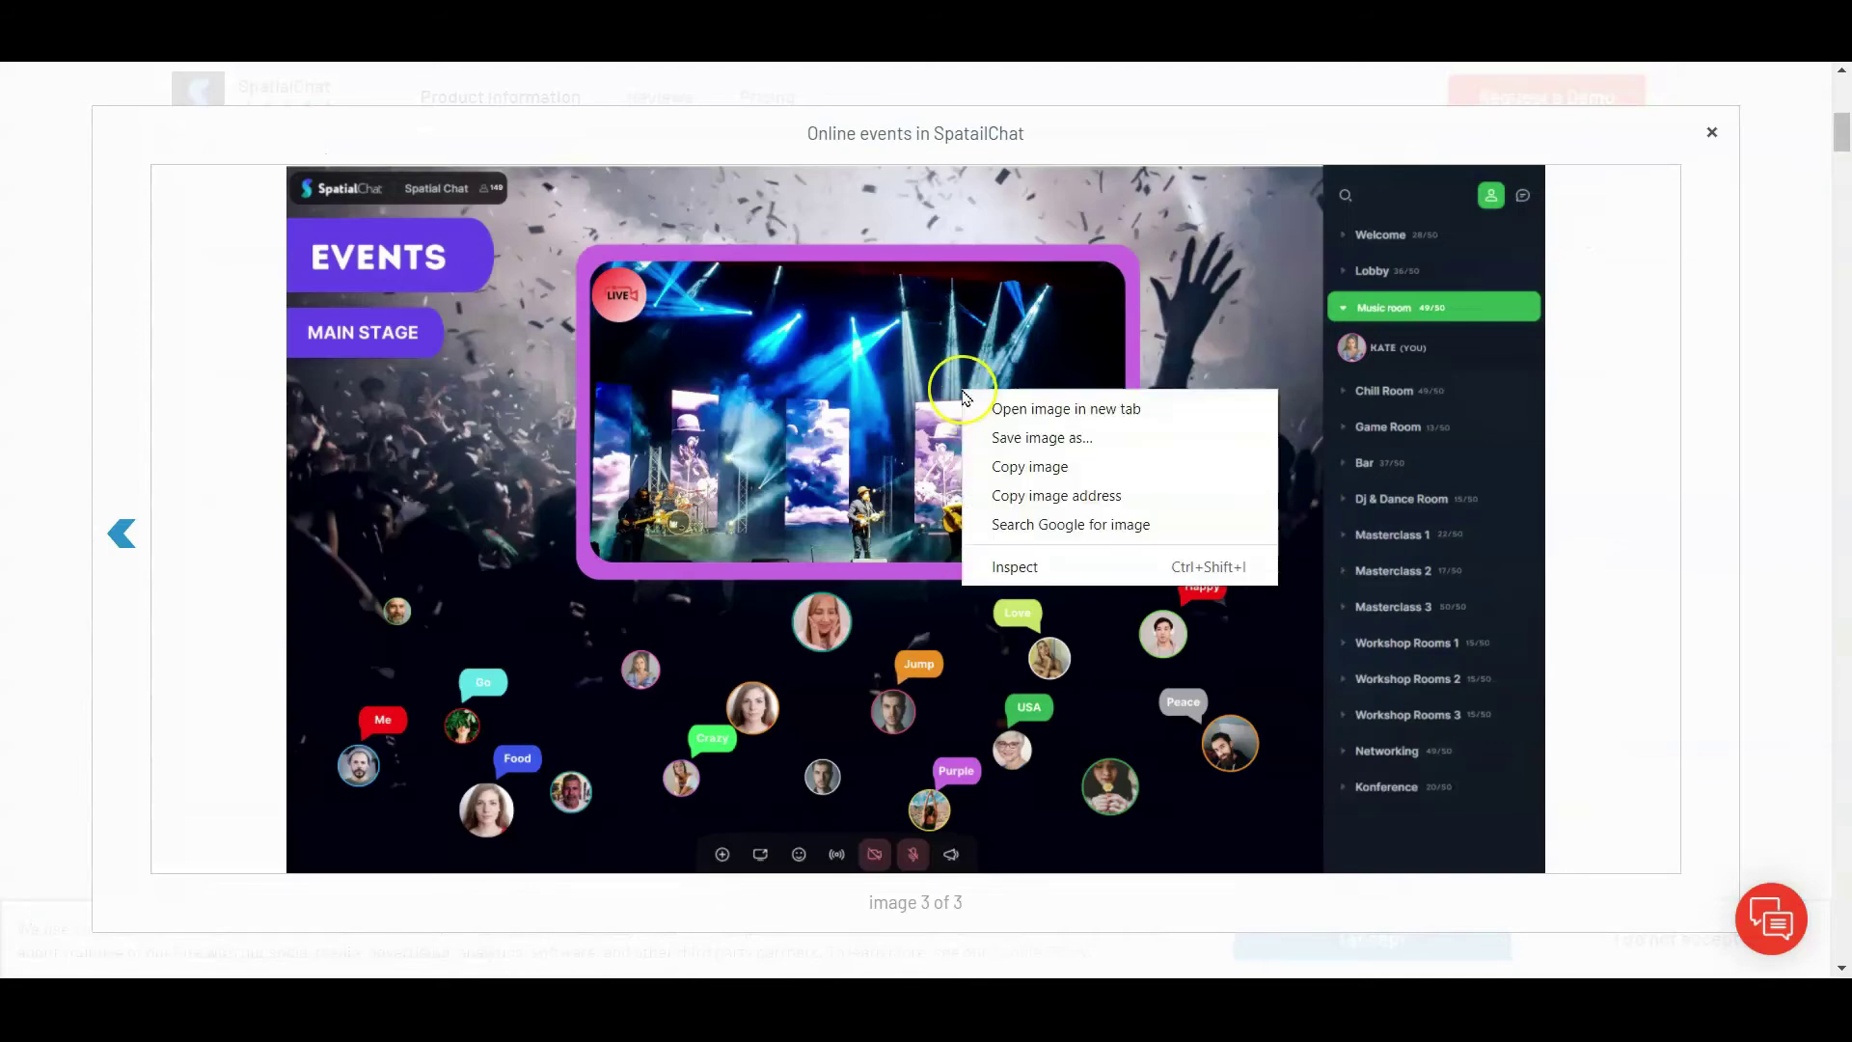
left_click(1101, 497)
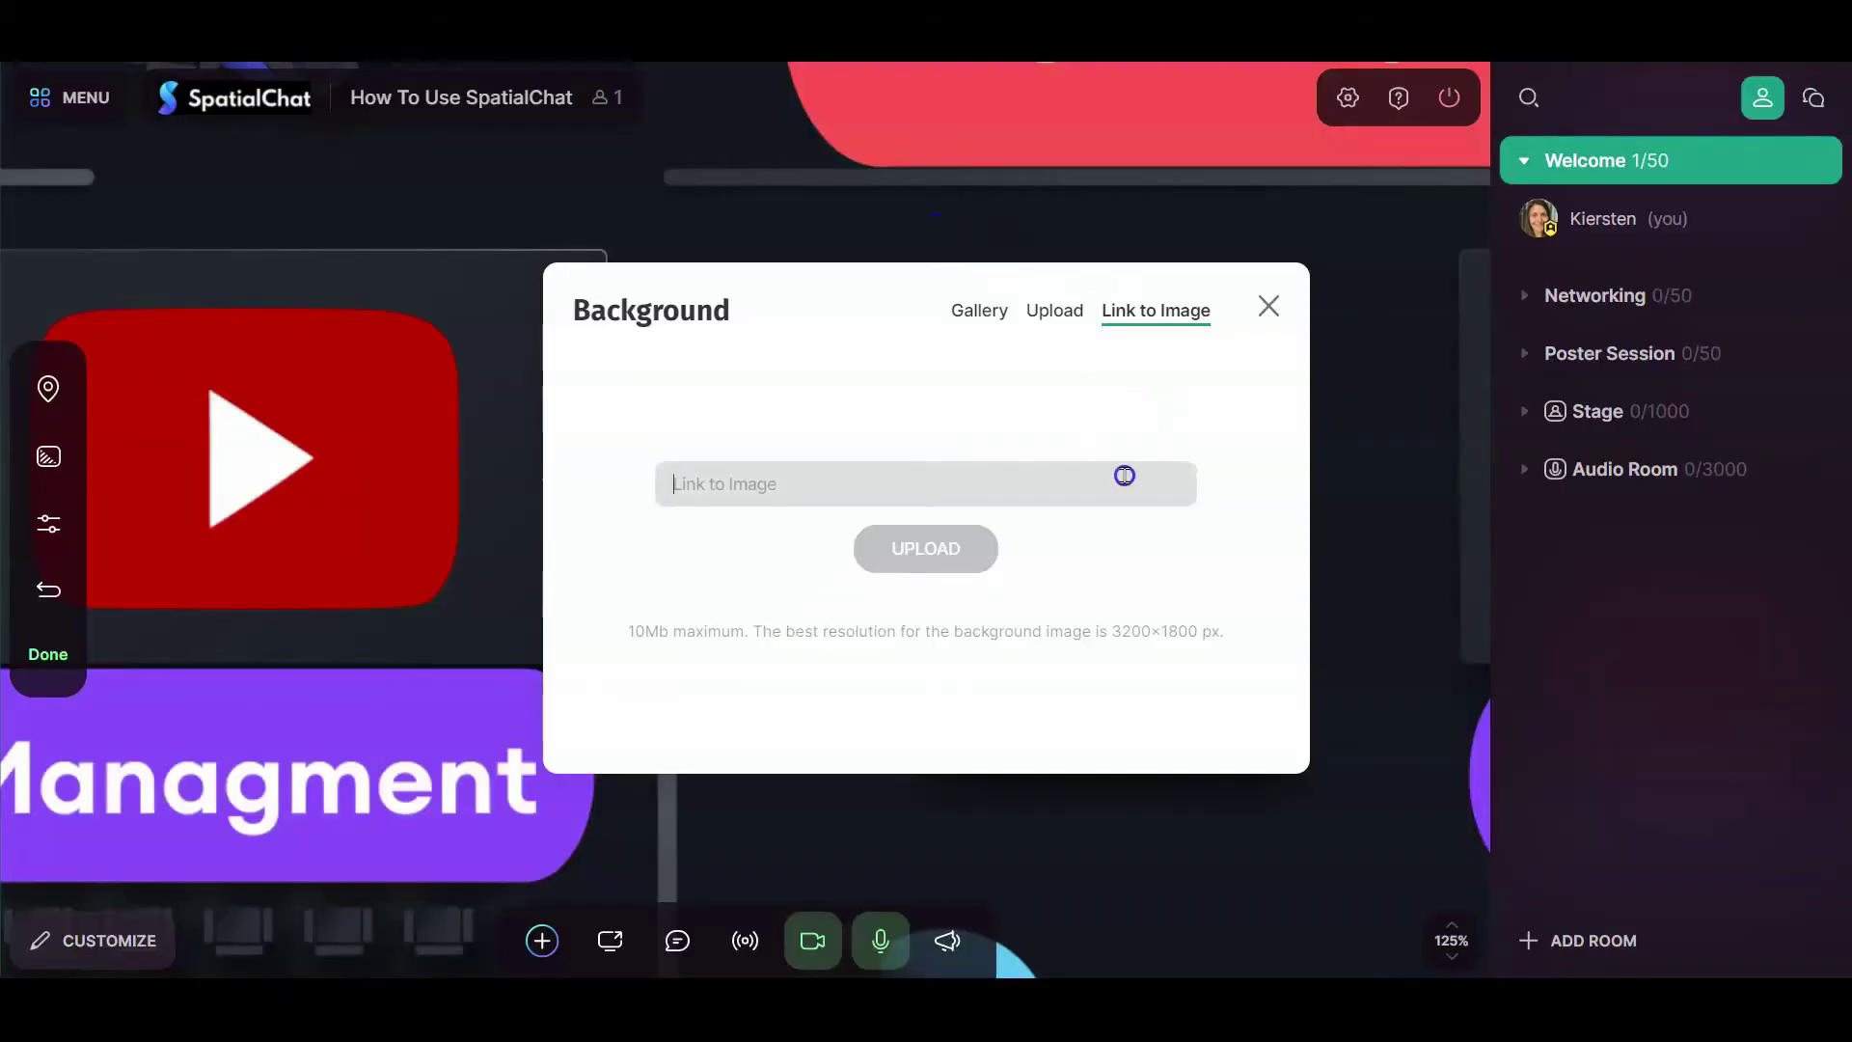
- Paste the copied G2 screenshot link, upload it and accept it as the room background
key("ctrl+v")
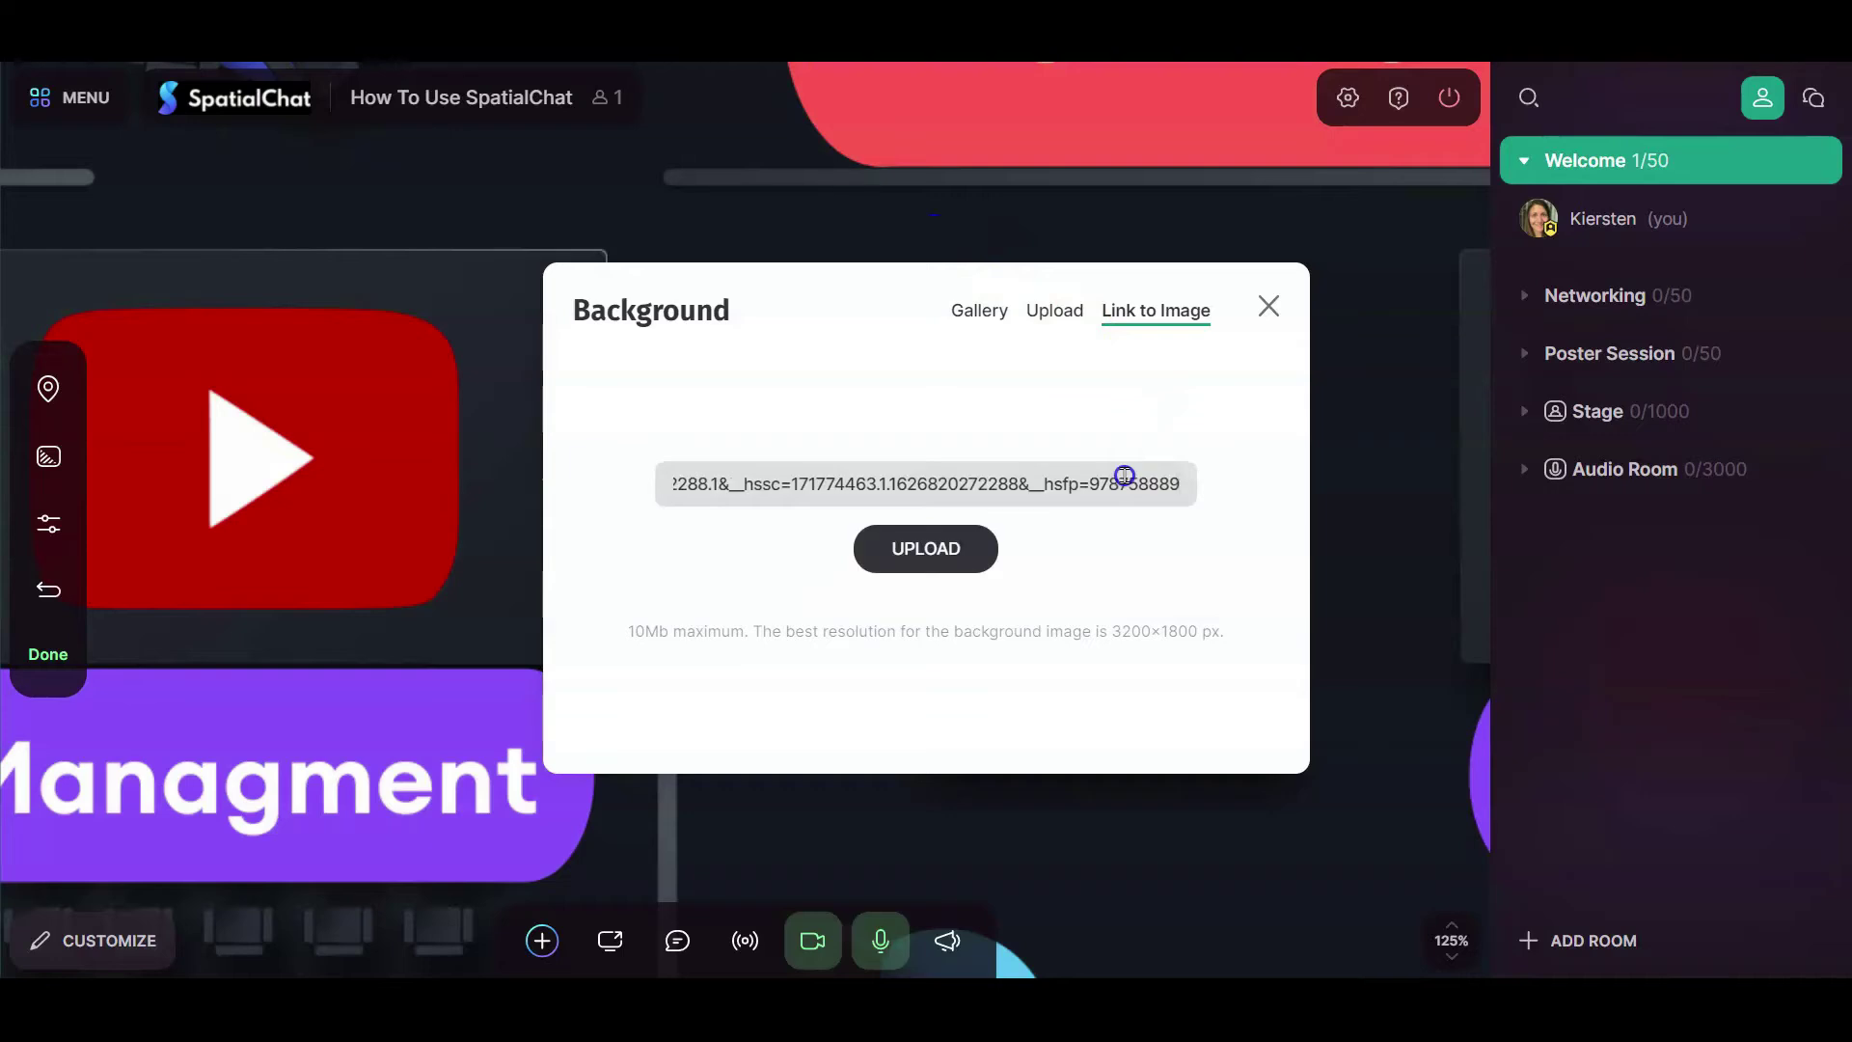
left_click(948, 543)
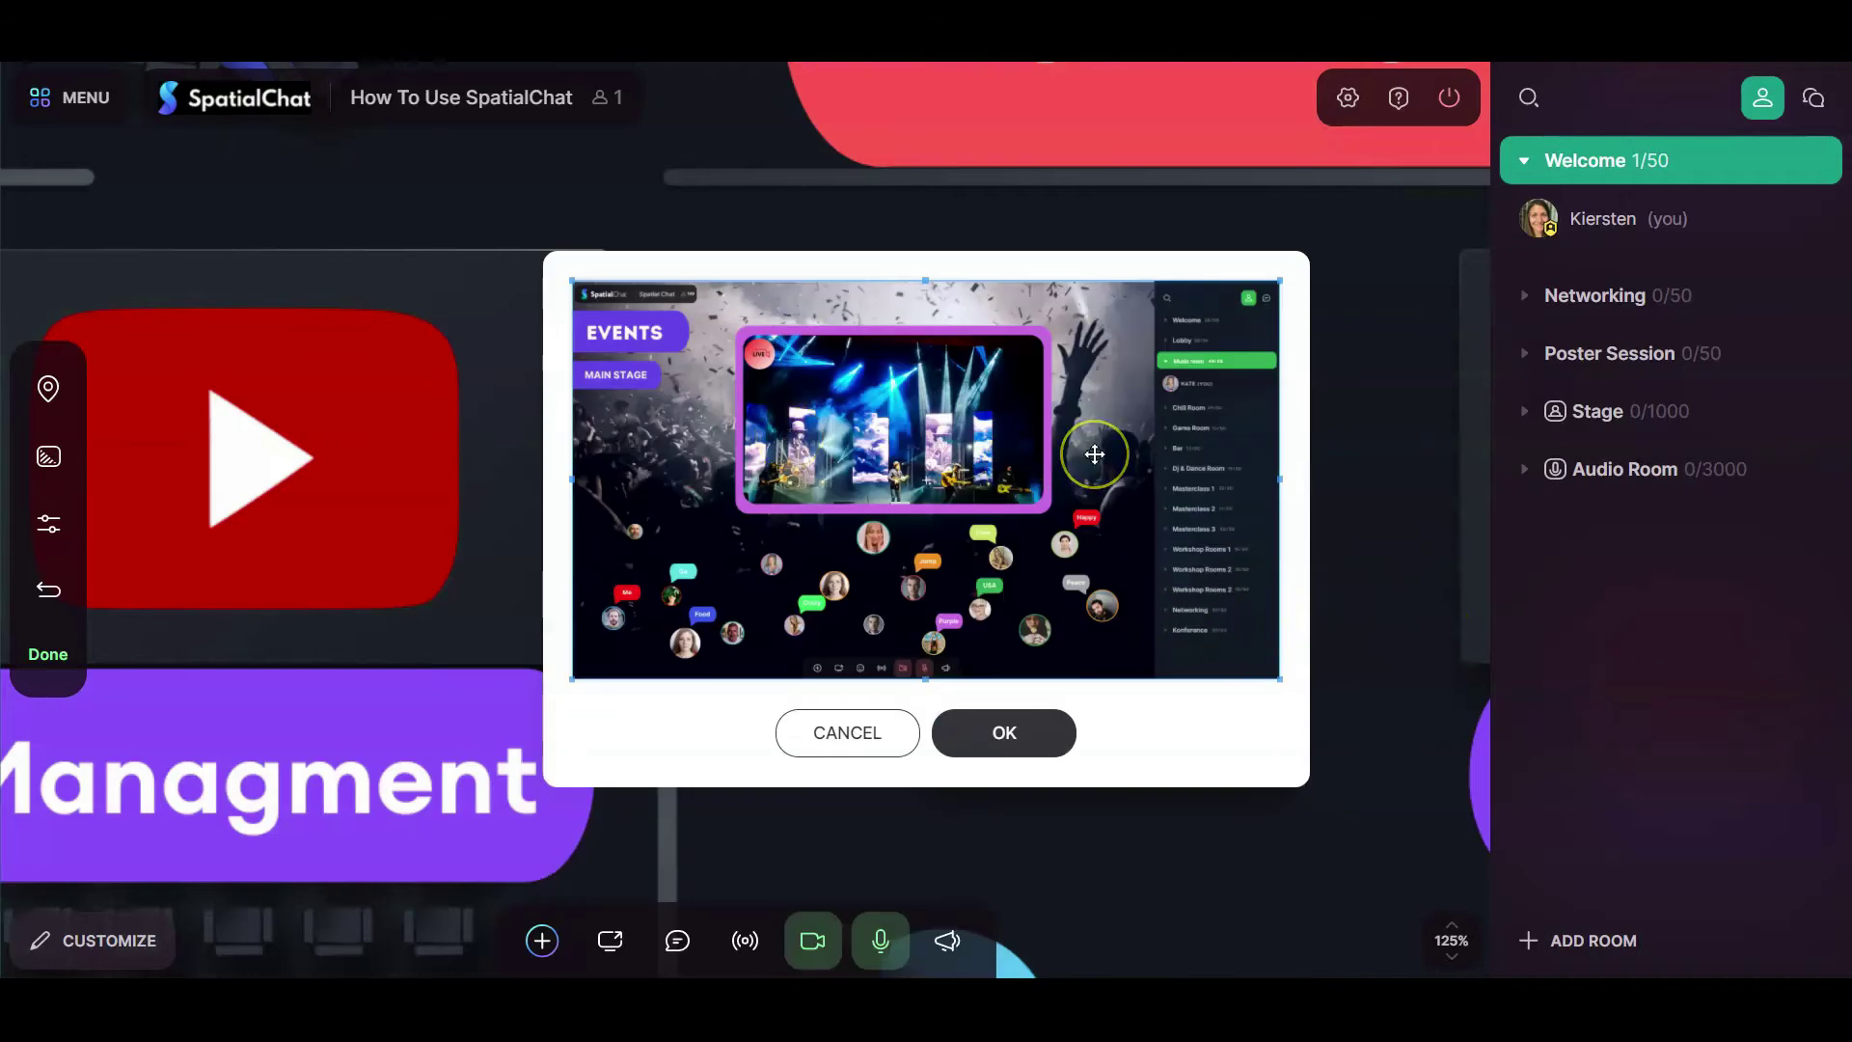
left_click(997, 727)
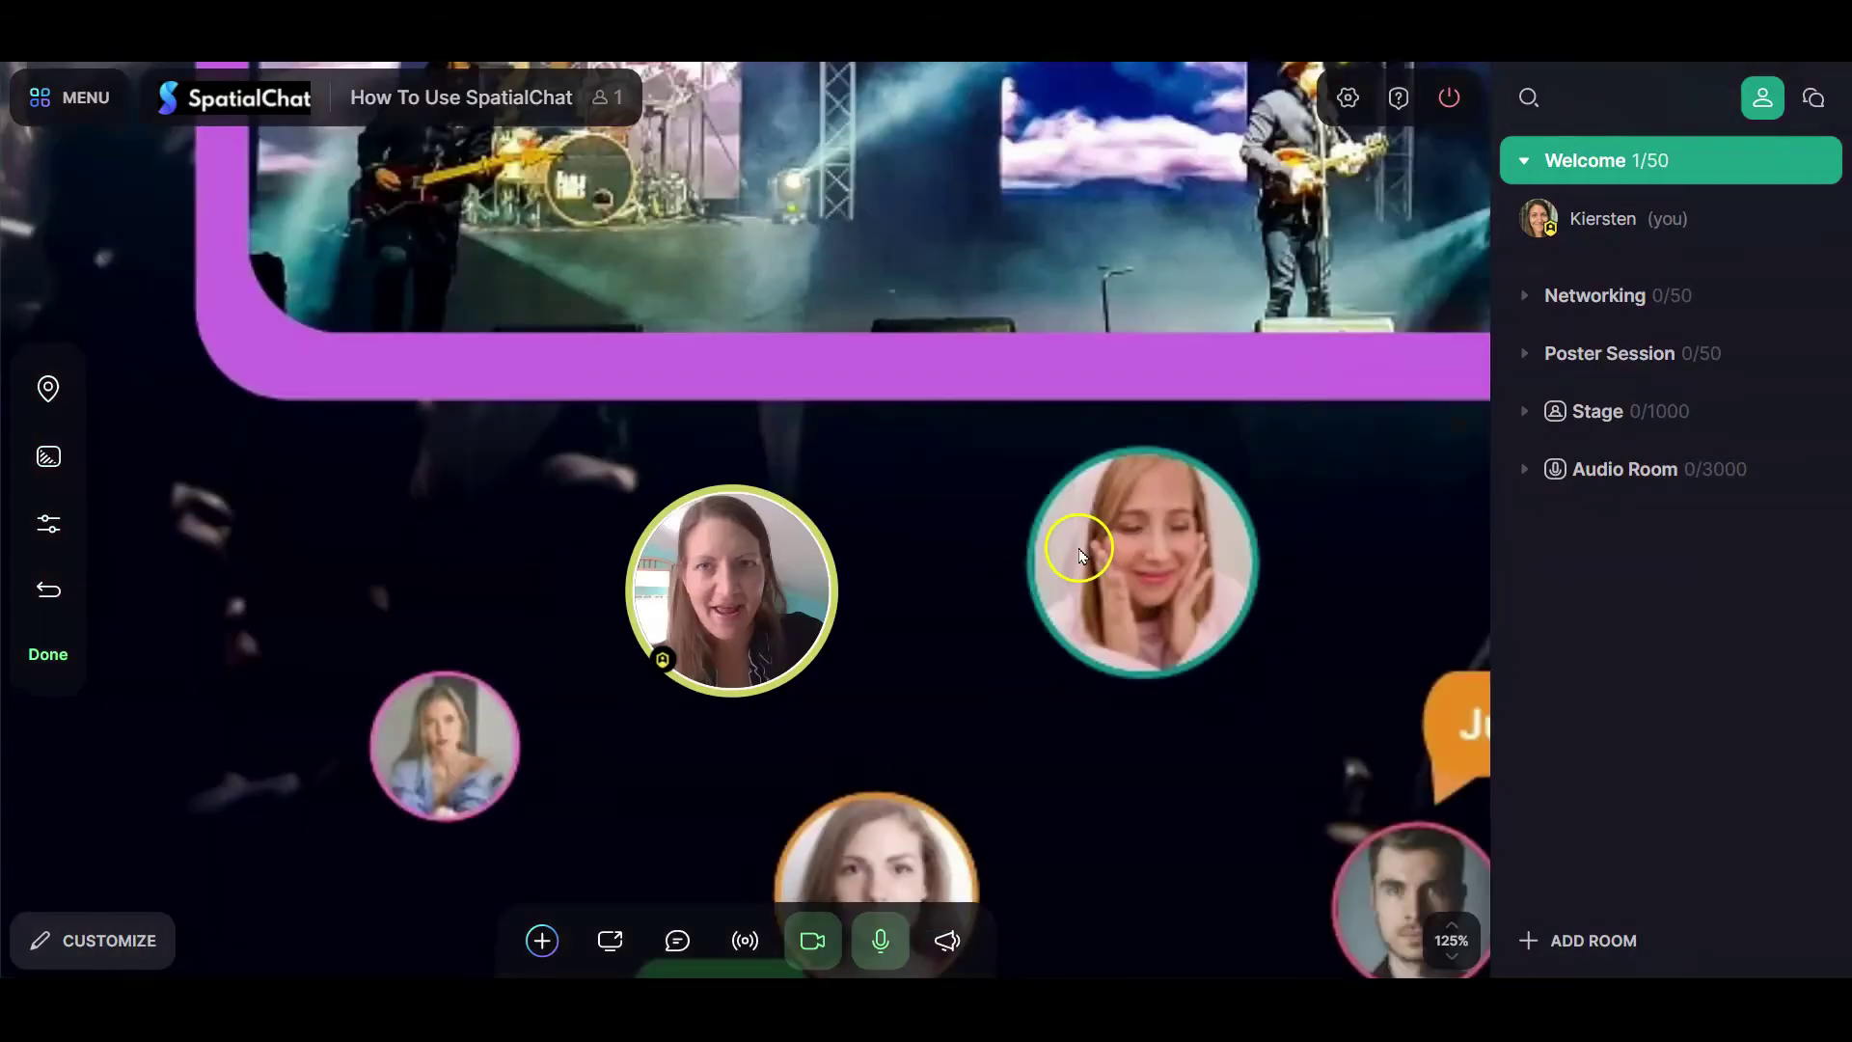
scroll(1075, 537, "down", 8)
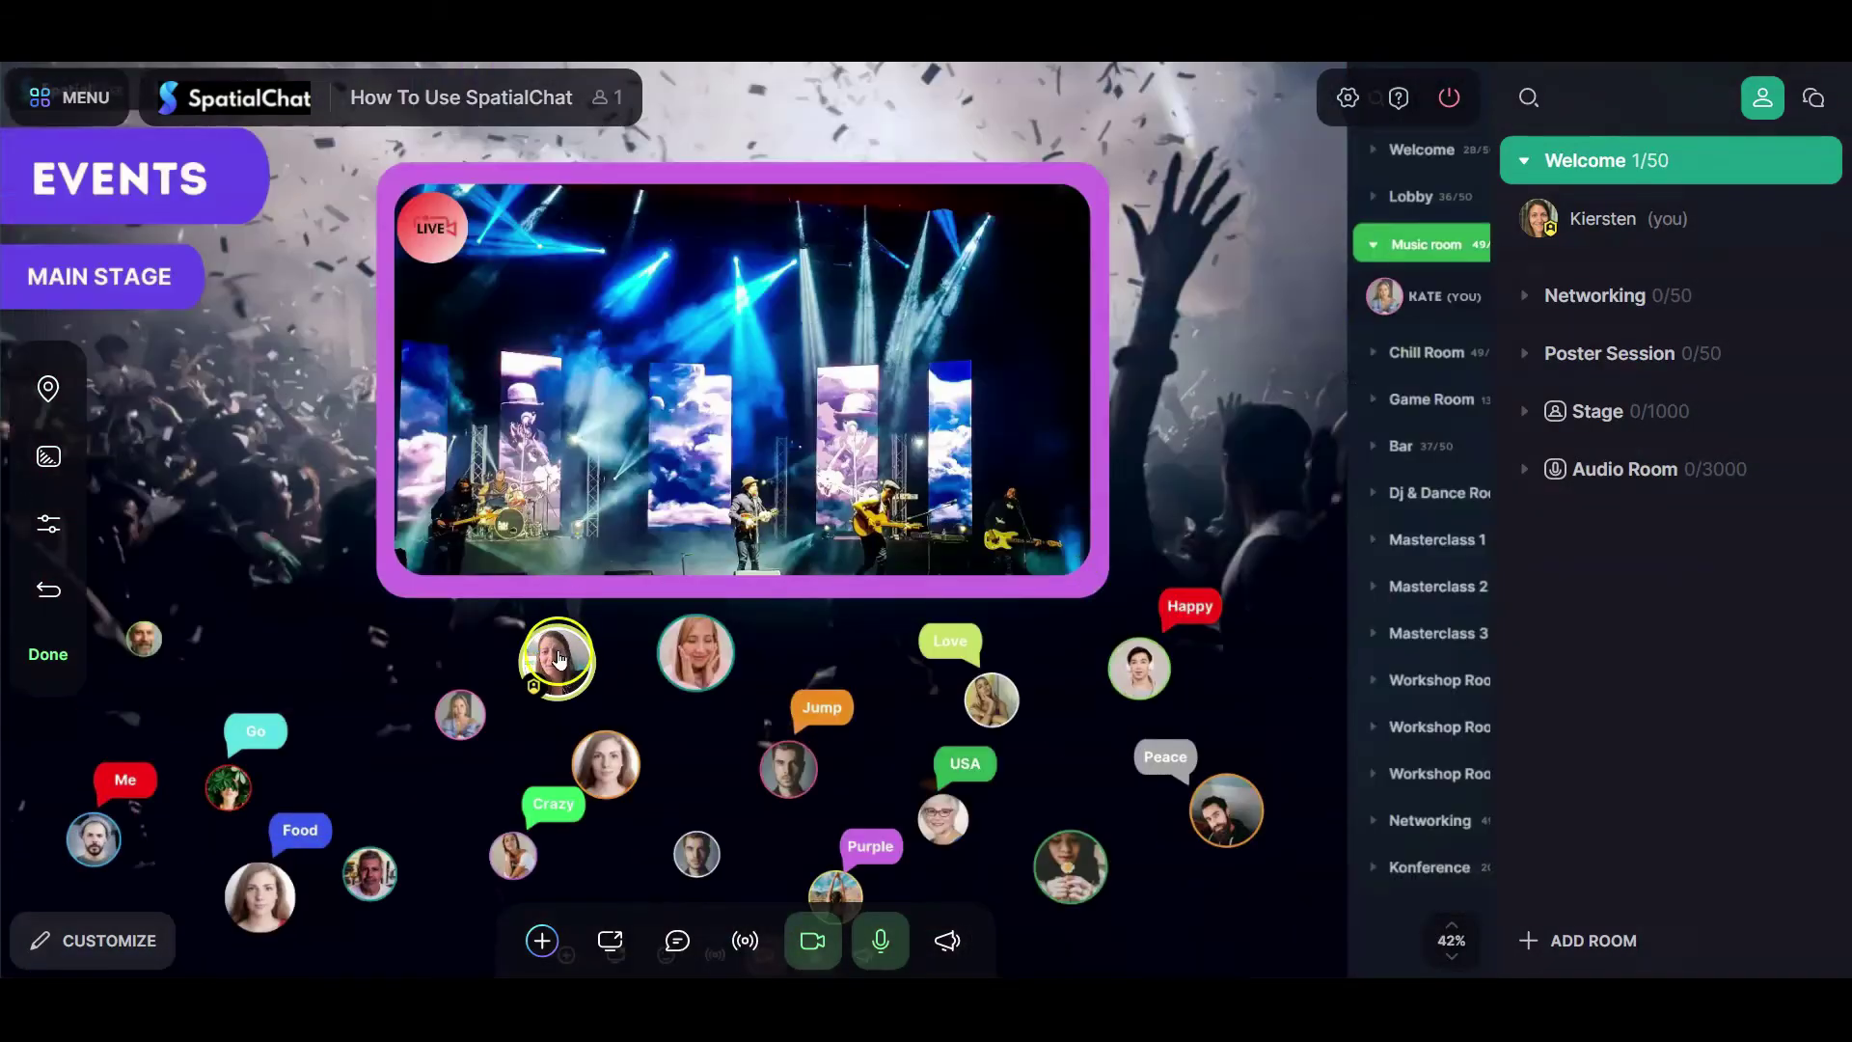
left_click_drag(560, 659, 617, 666)
left_click(48, 456)
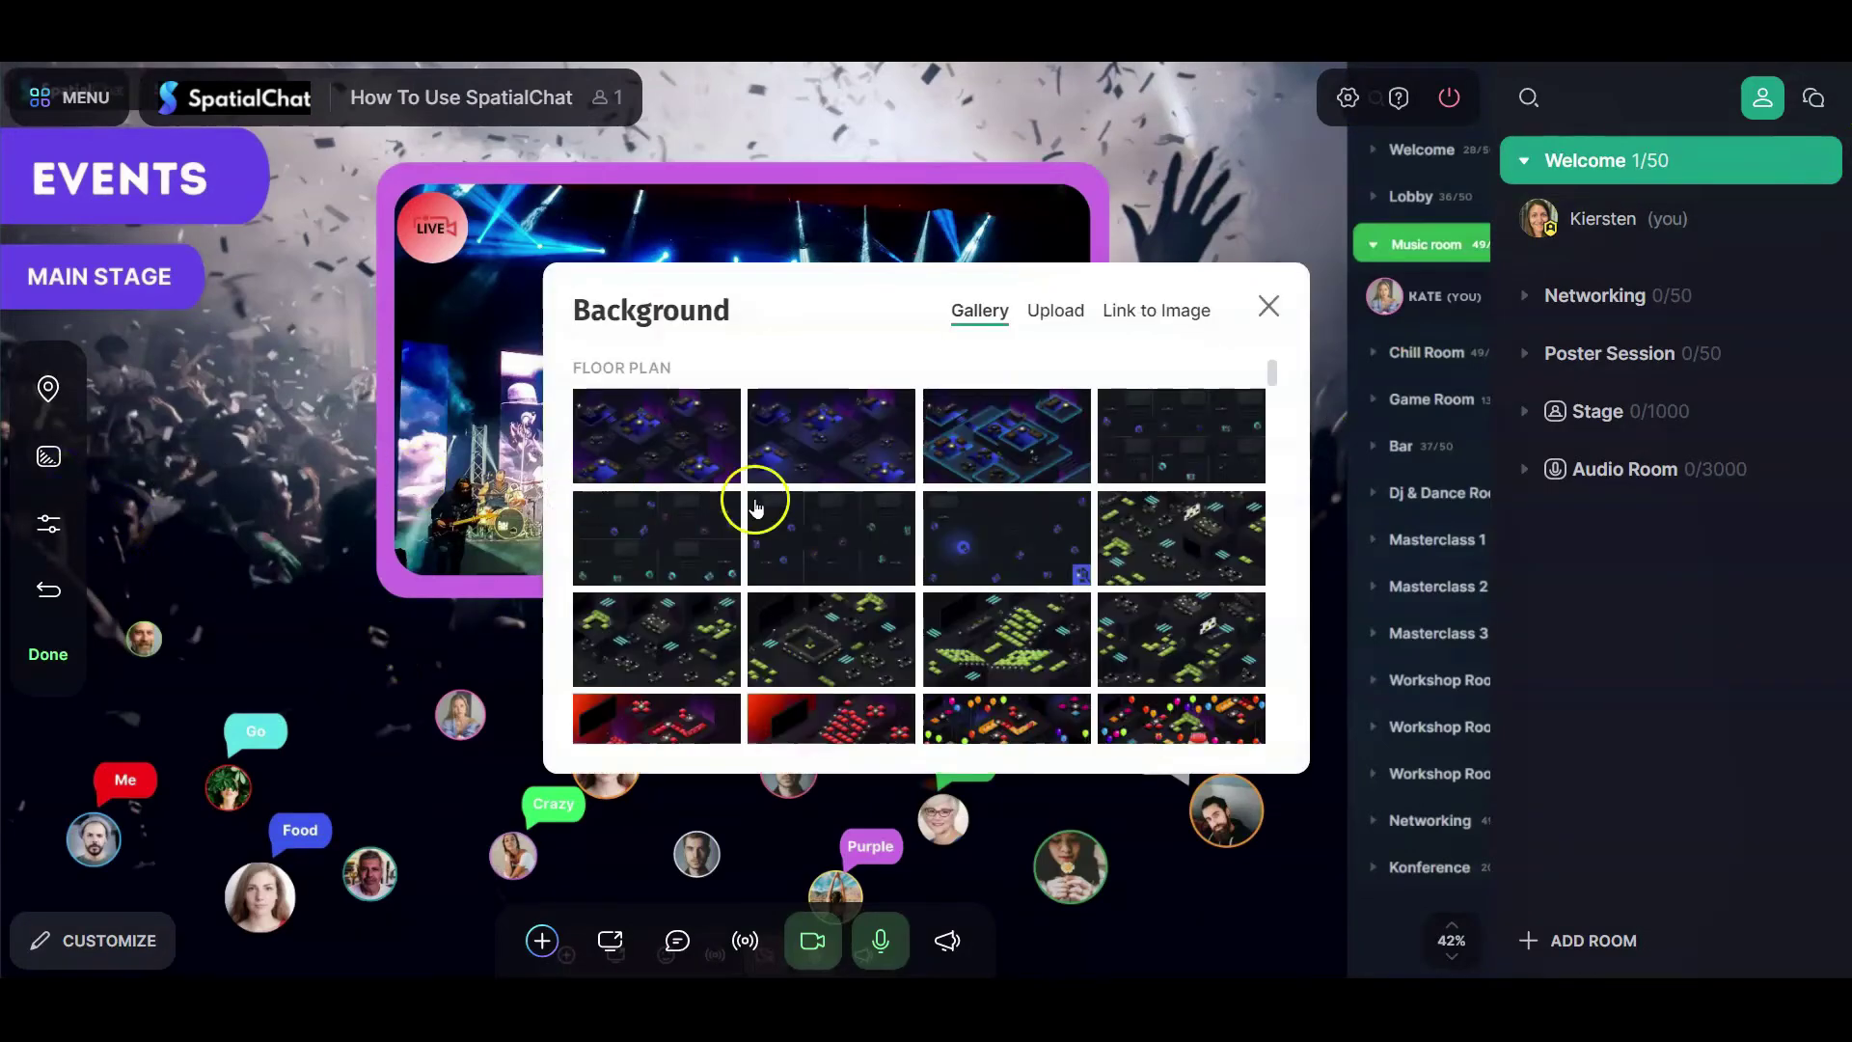
- Pick the fireplace scene from the gallery again and centre the fireplace in view
scroll(1023, 569, "down", 5)
scroll(1077, 567, "down", 2)
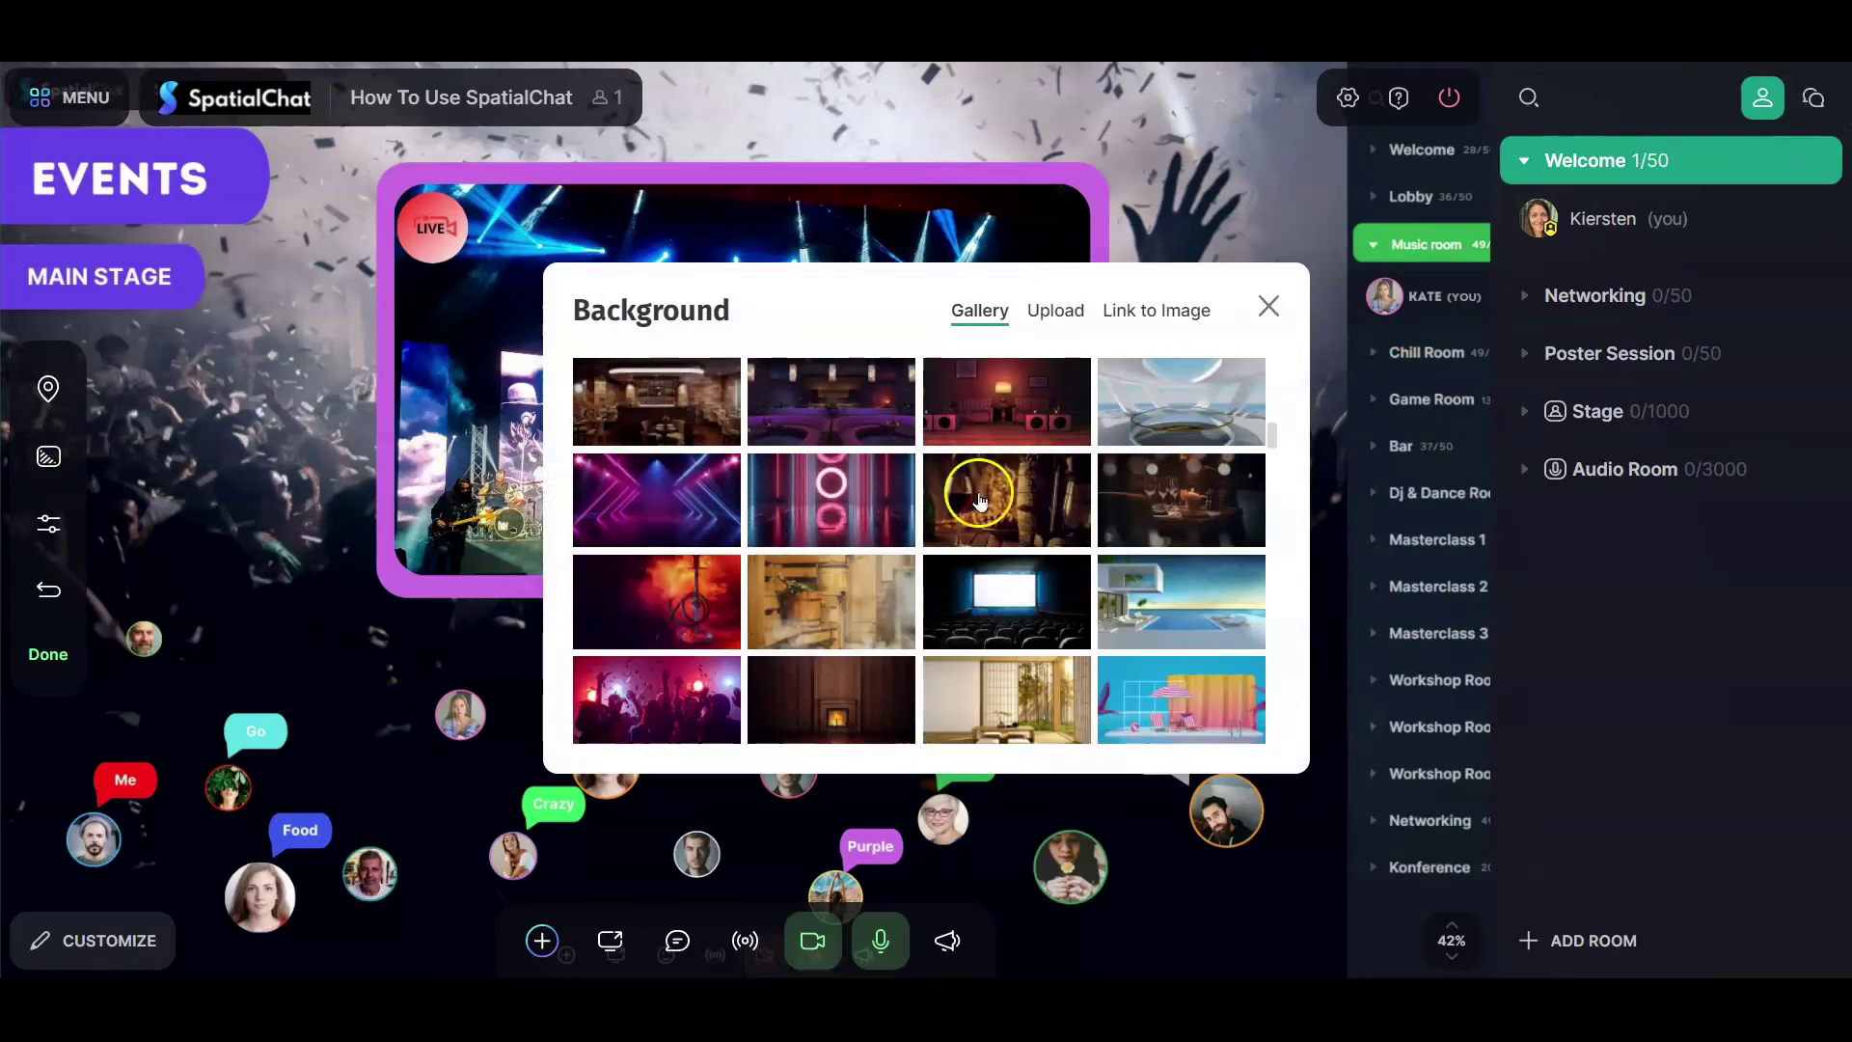
left_click(830, 673)
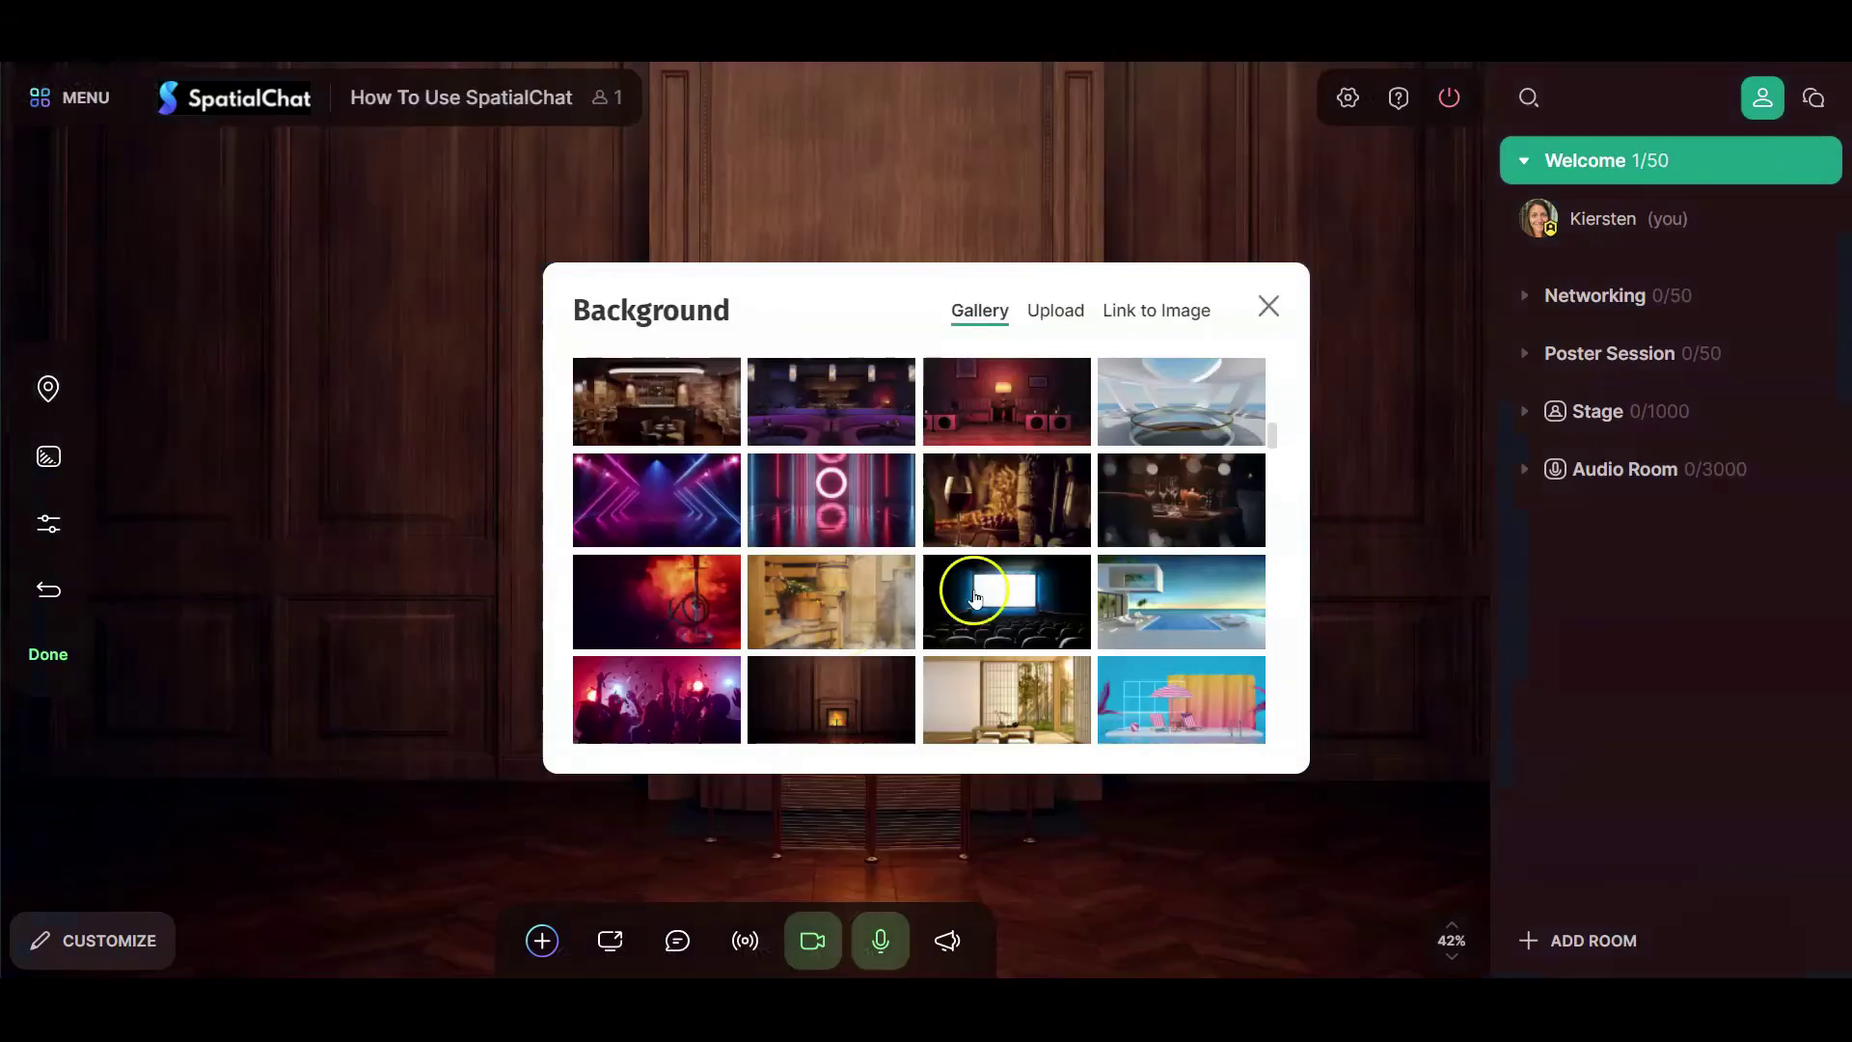
left_click(1269, 304)
scroll(748, 702, "up", 5)
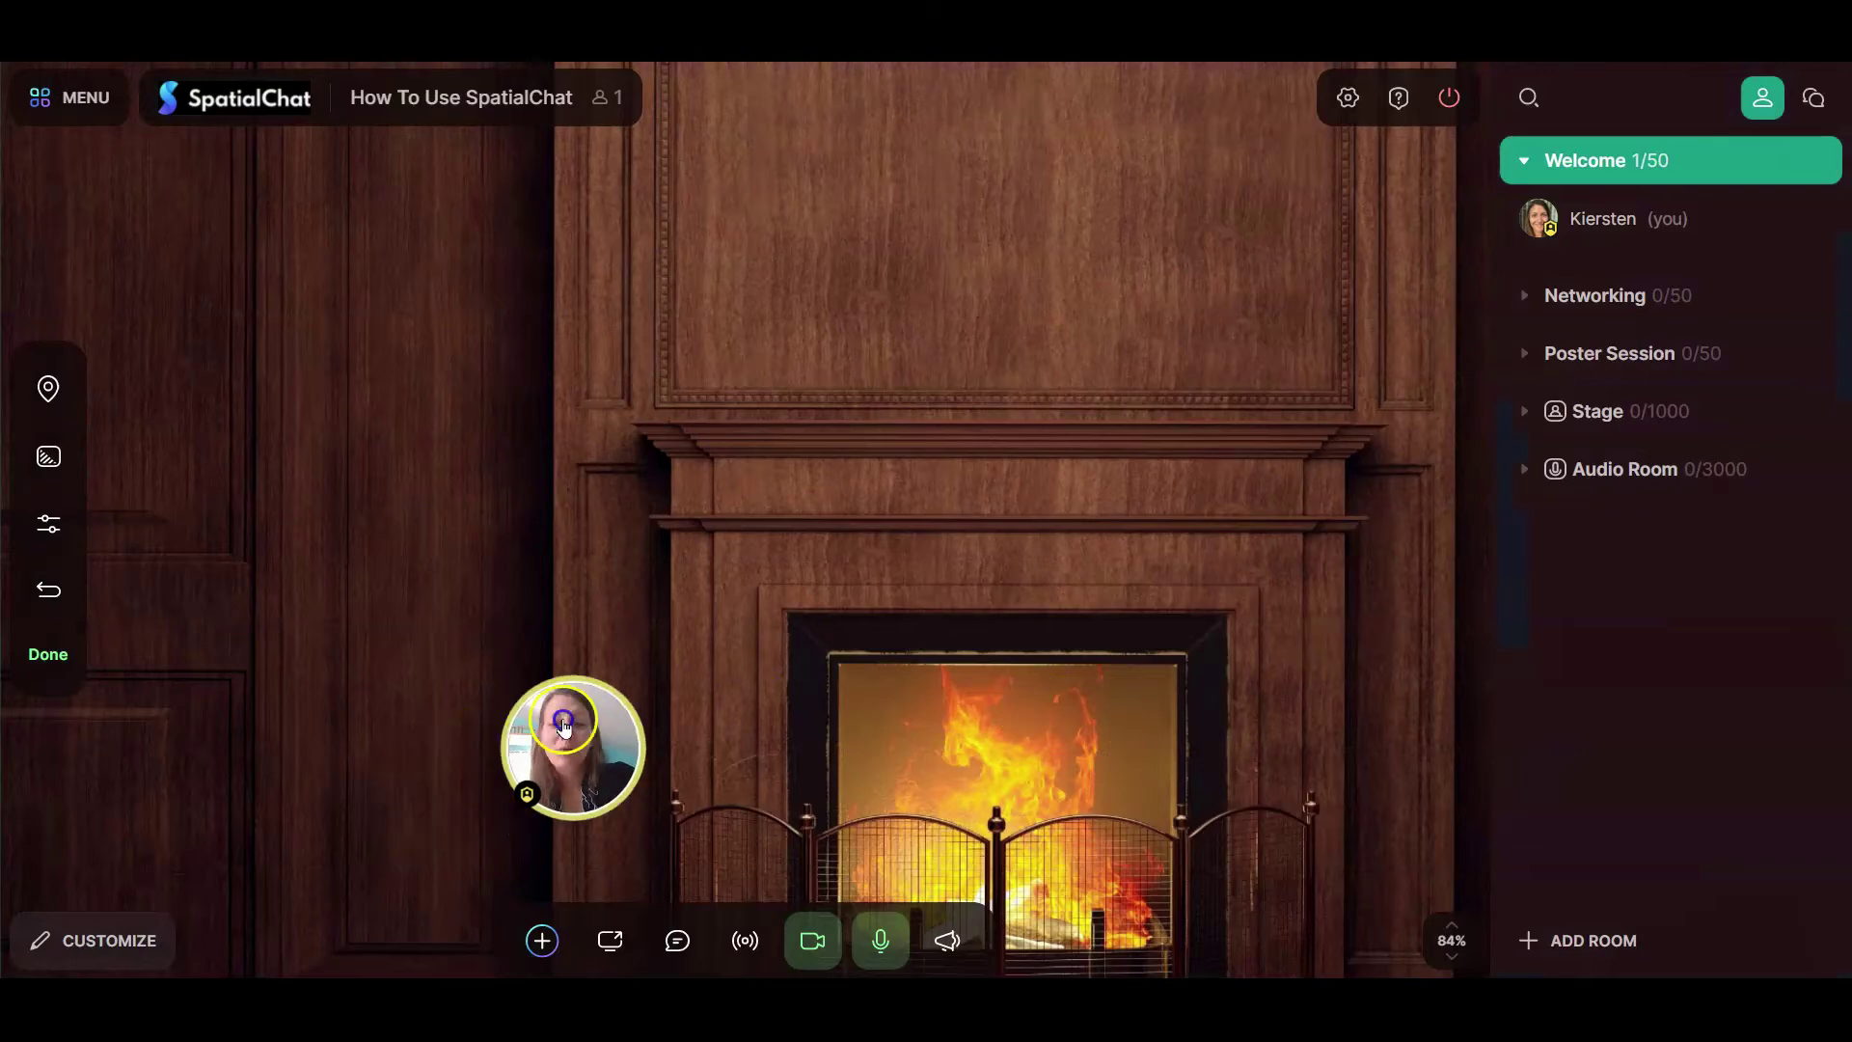
scroll(1174, 719, "up", 3)
left_click_drag(1174, 719, 1108, 401)
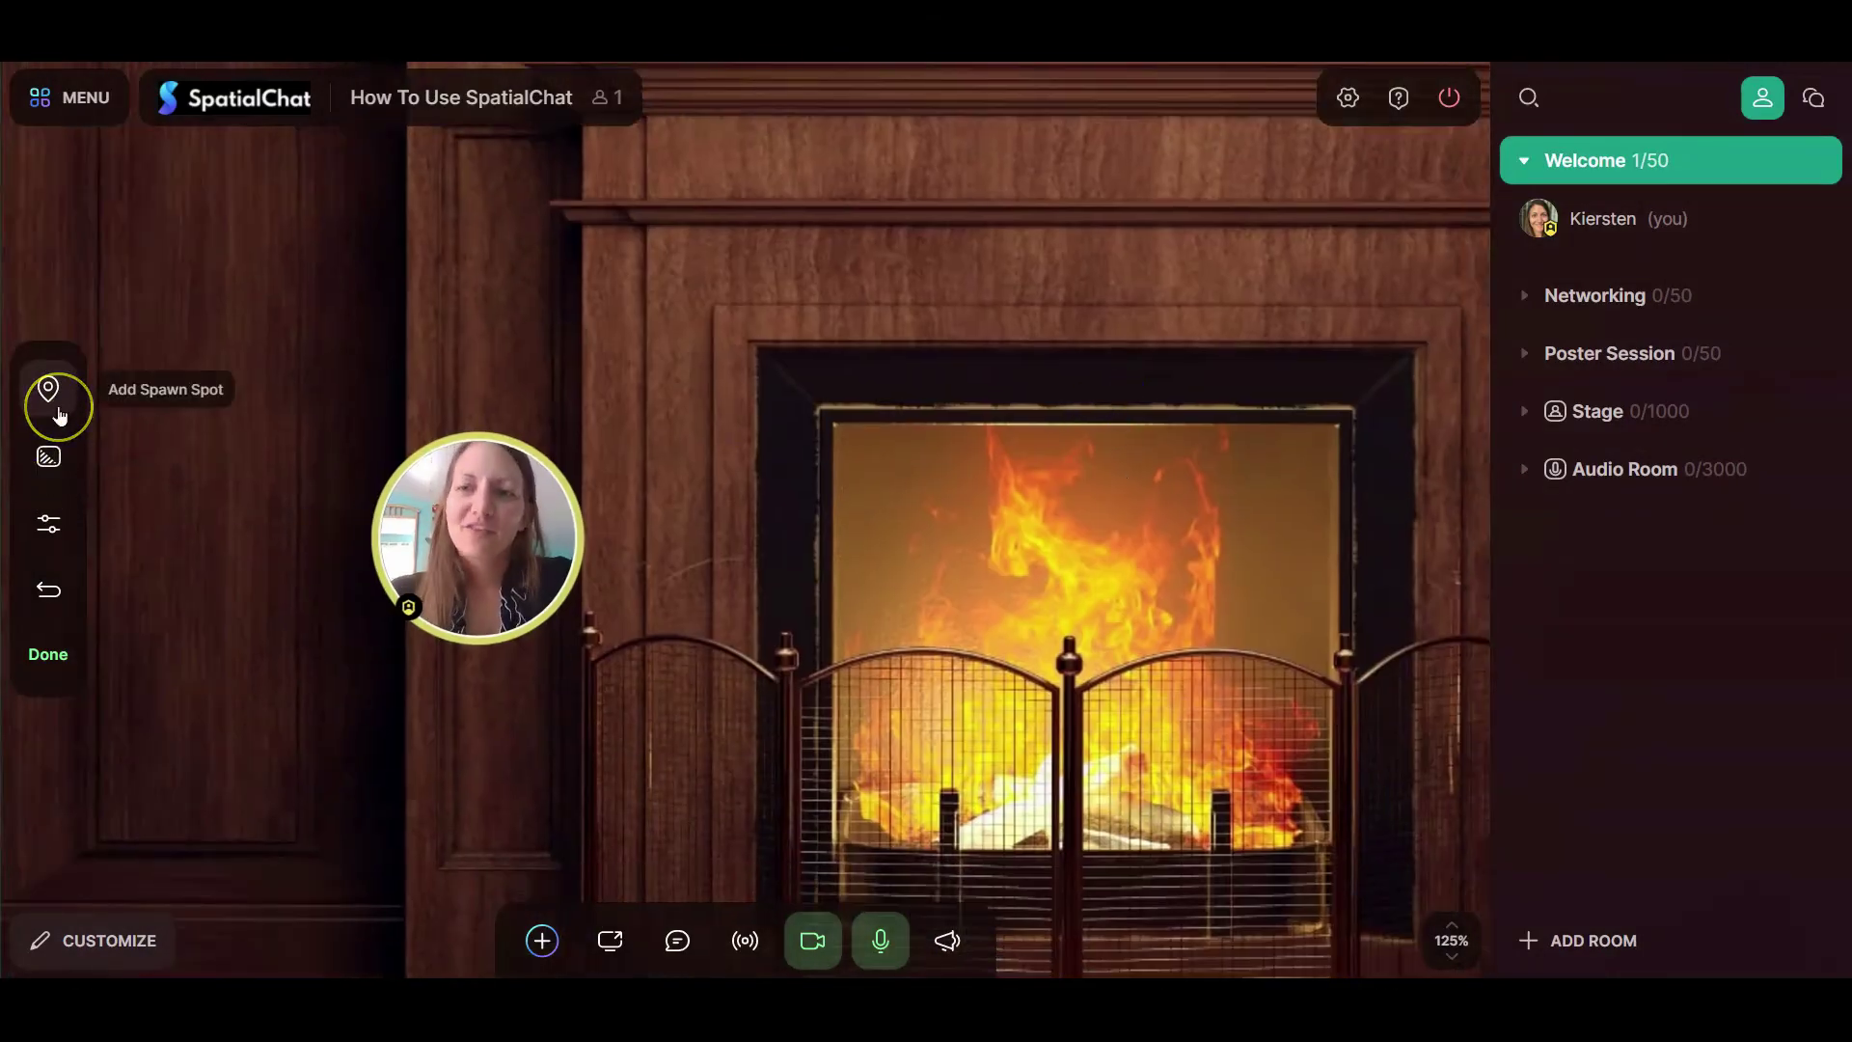
left_click(45, 525)
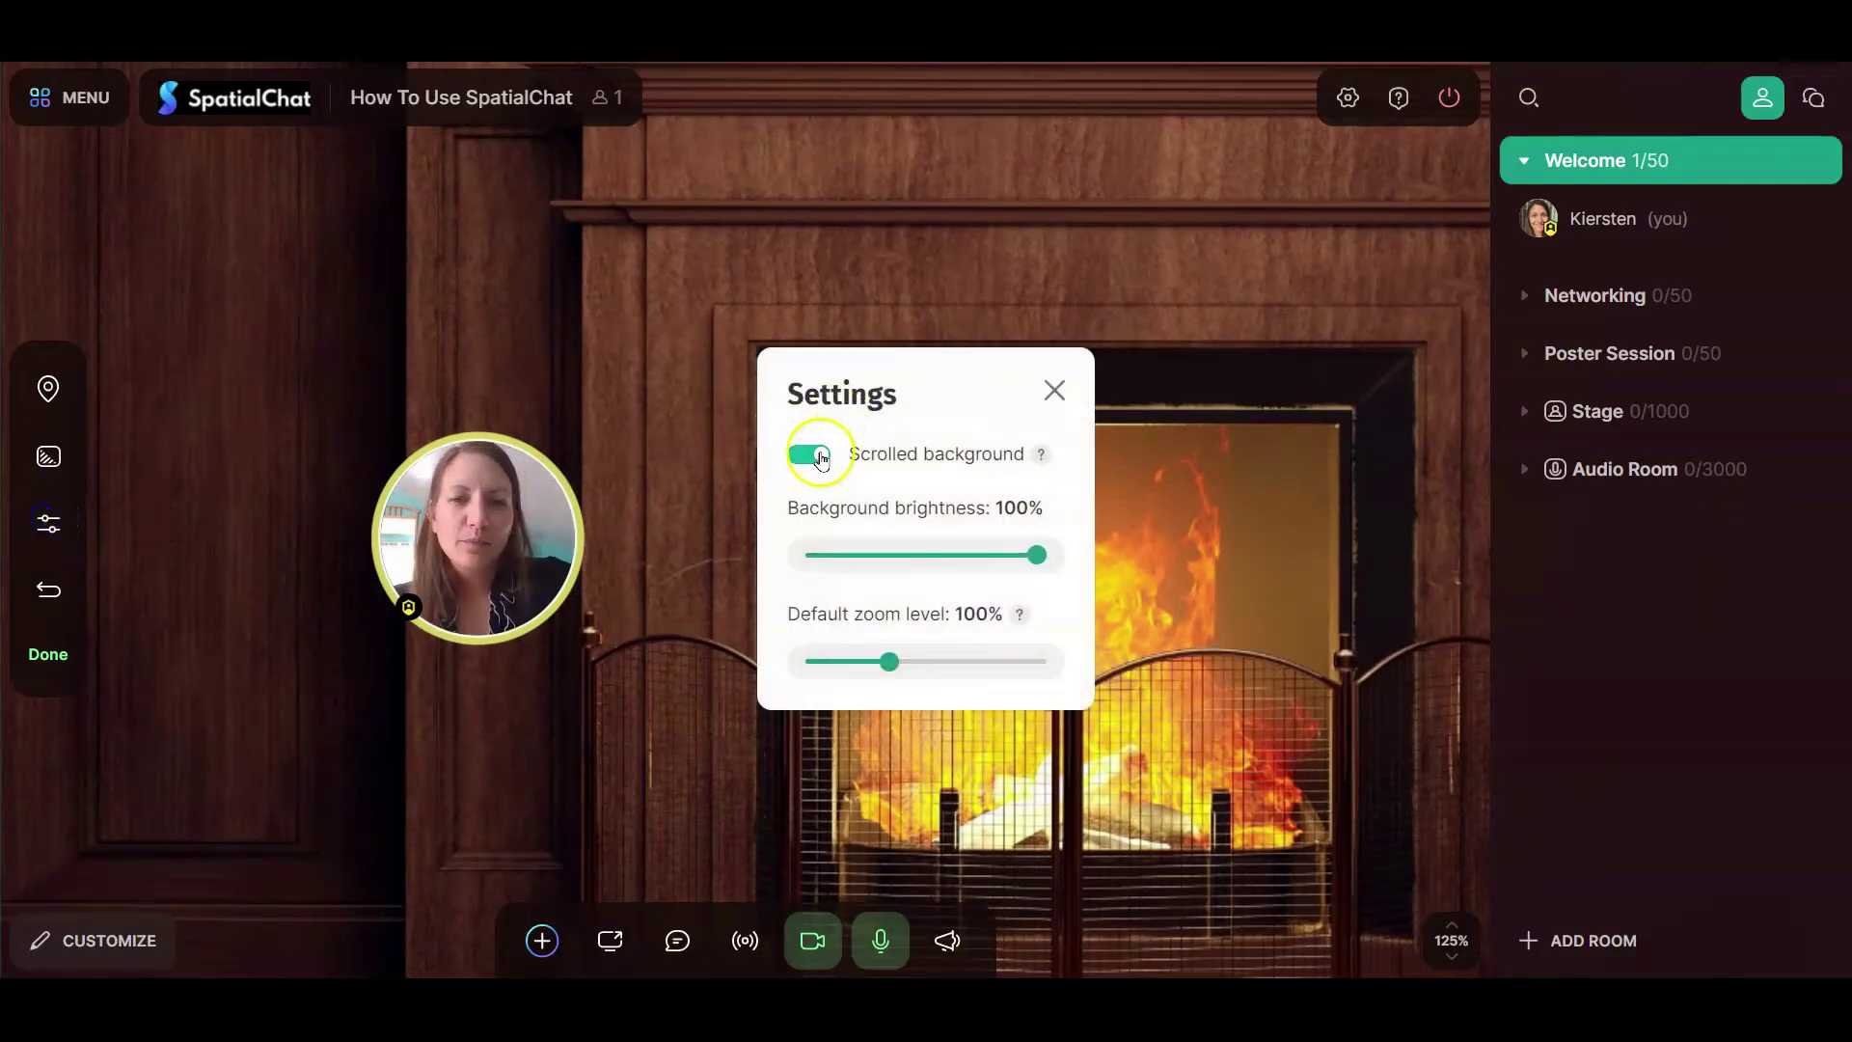
- Turn off the scrolled background in the room settings
left_click(1051, 391)
scroll(902, 372, "down", 5)
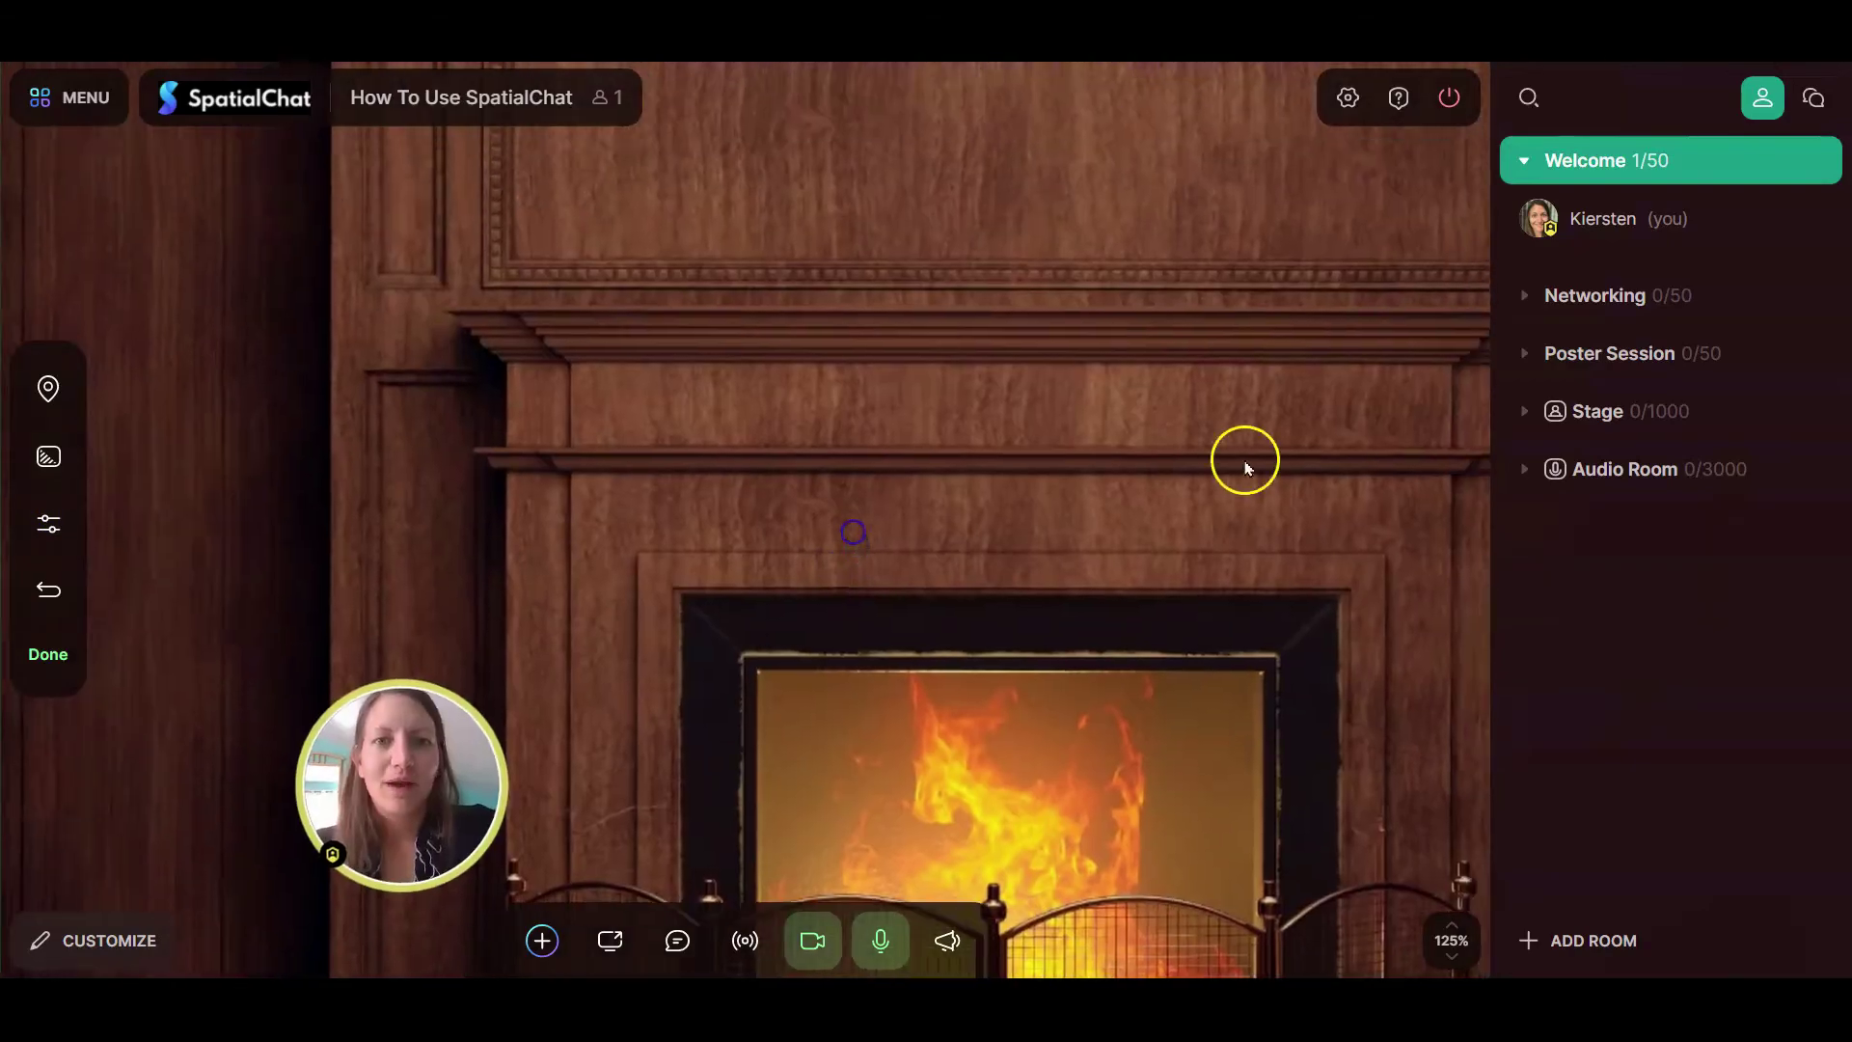
scroll(882, 467, "up", 5)
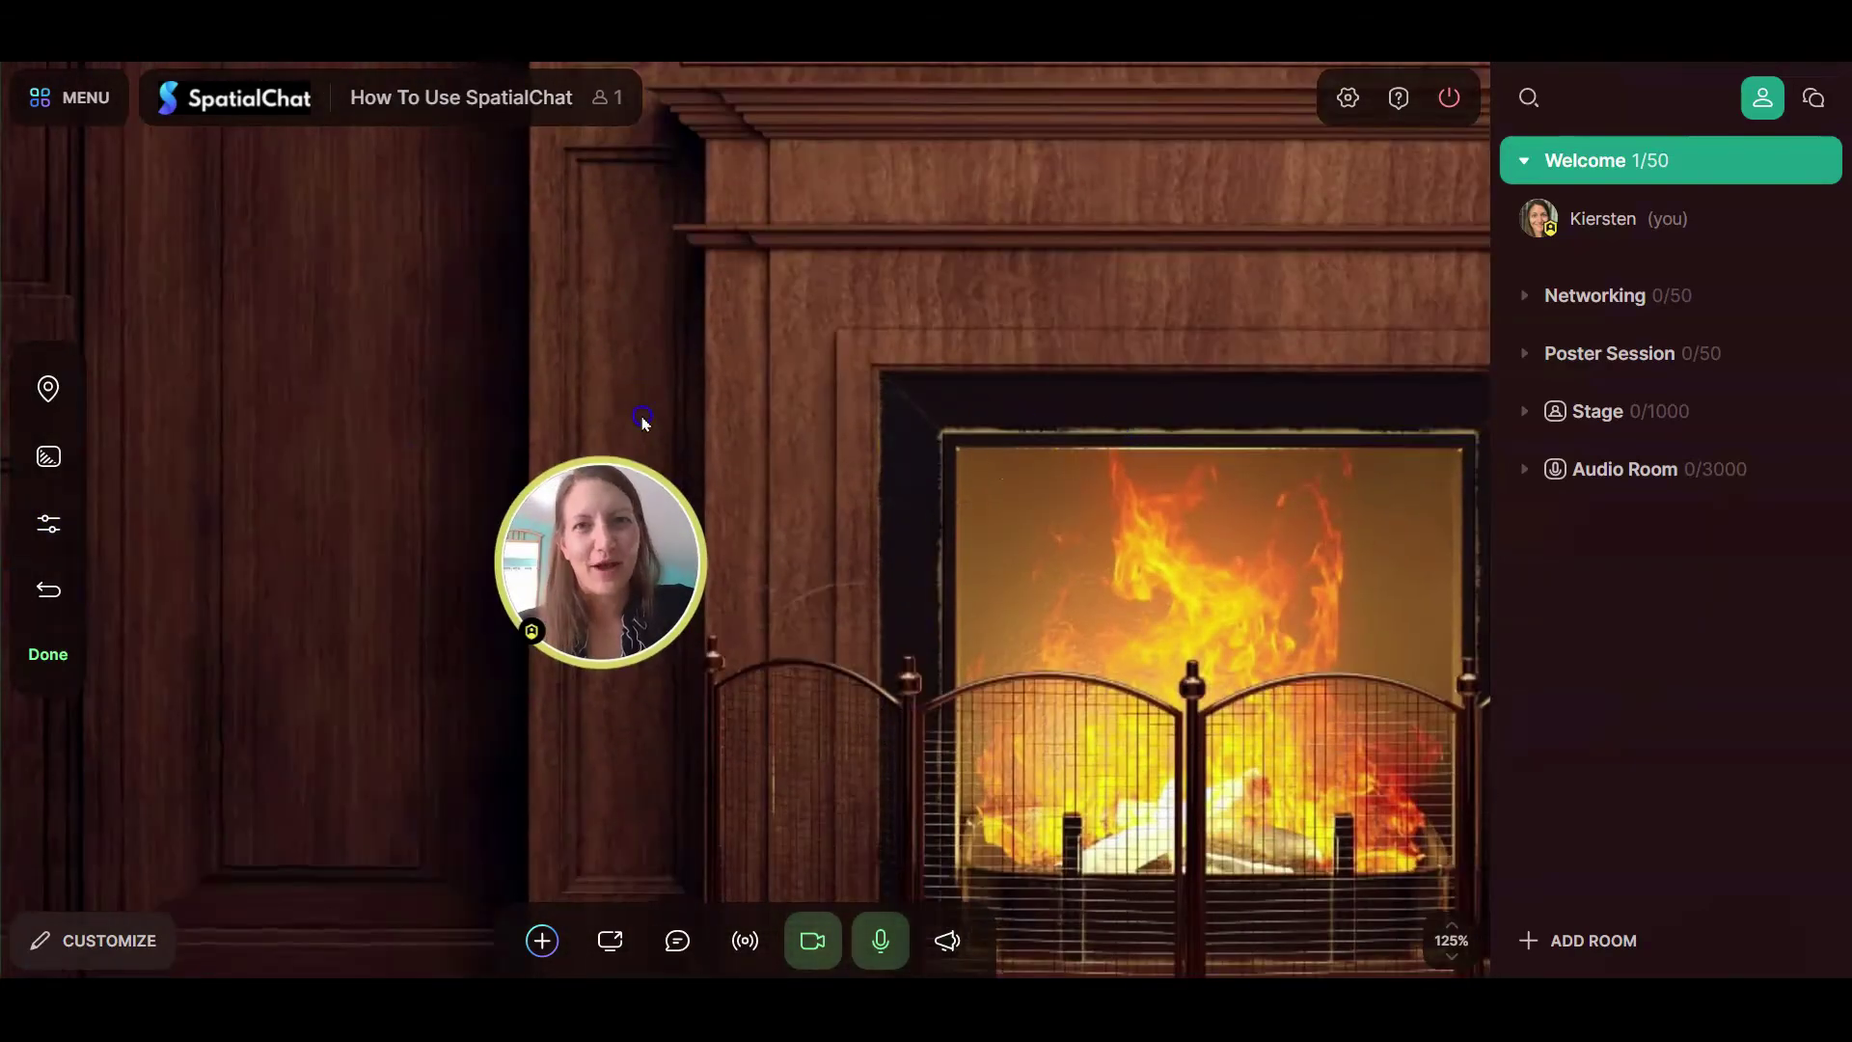
left_click(53, 524)
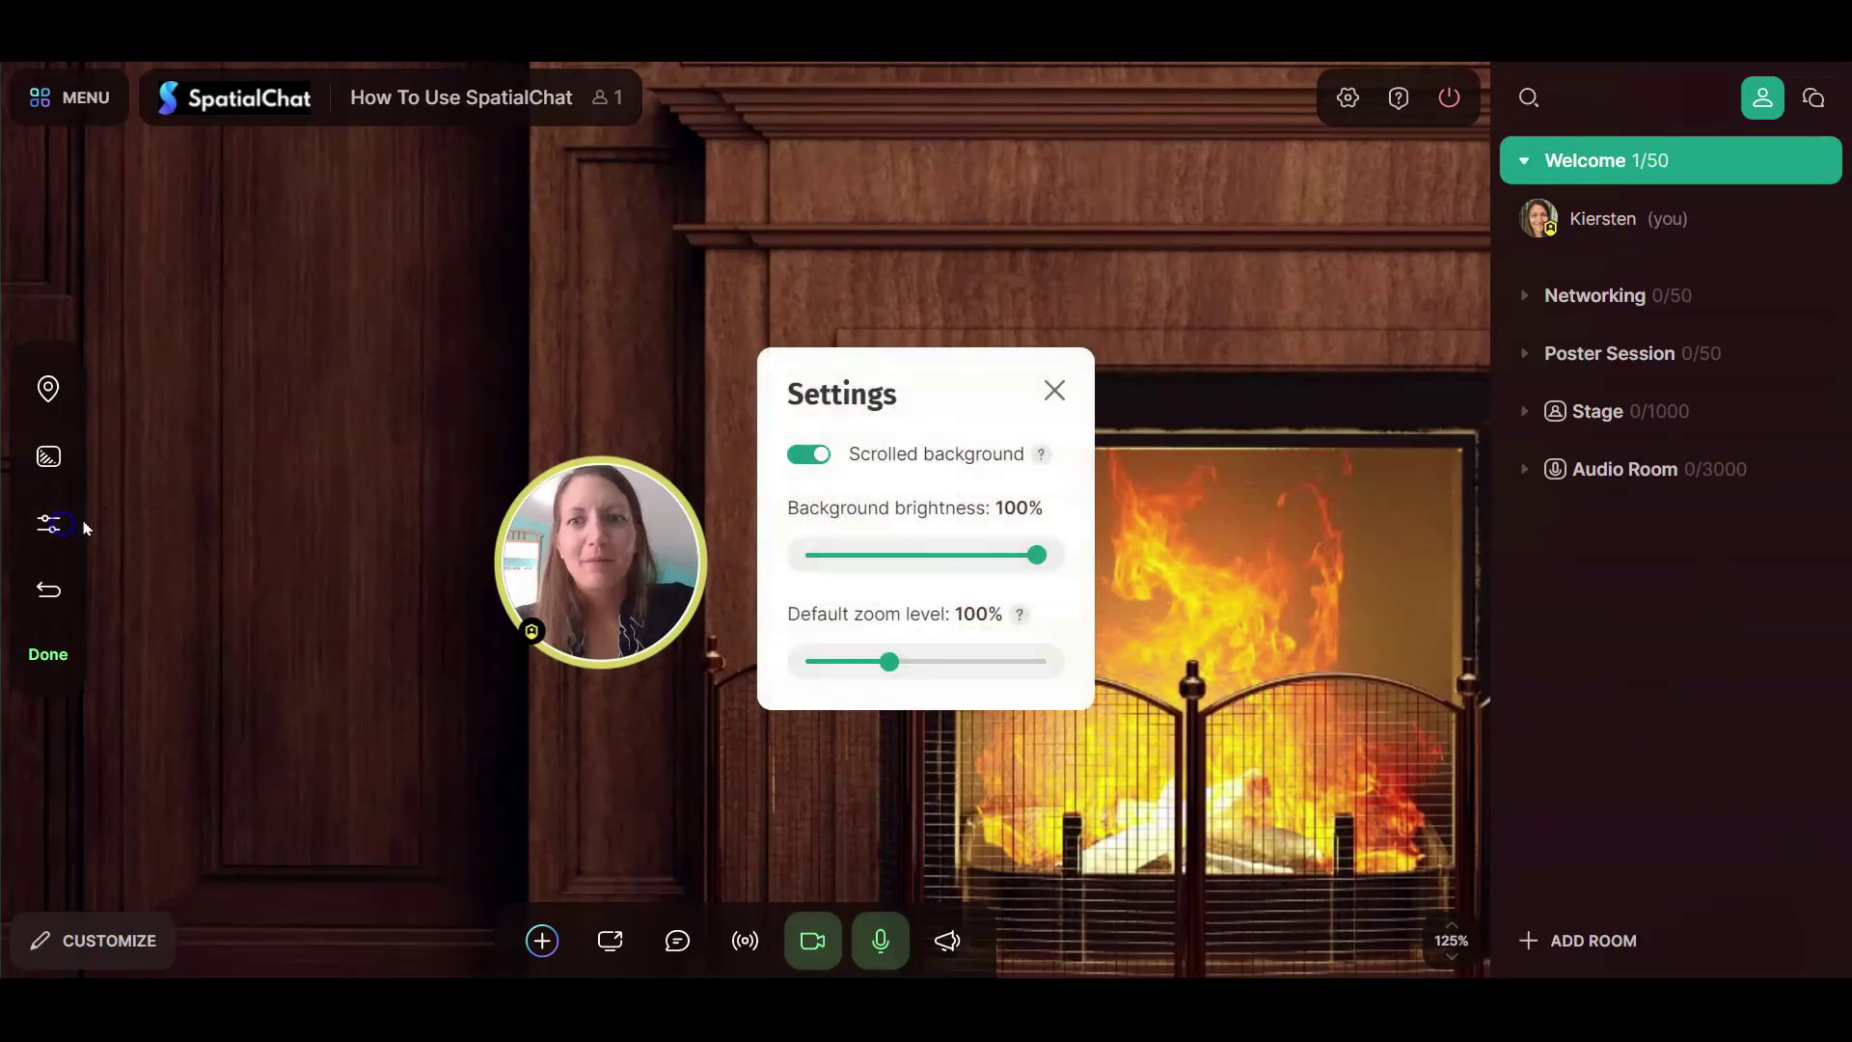
left_click(820, 456)
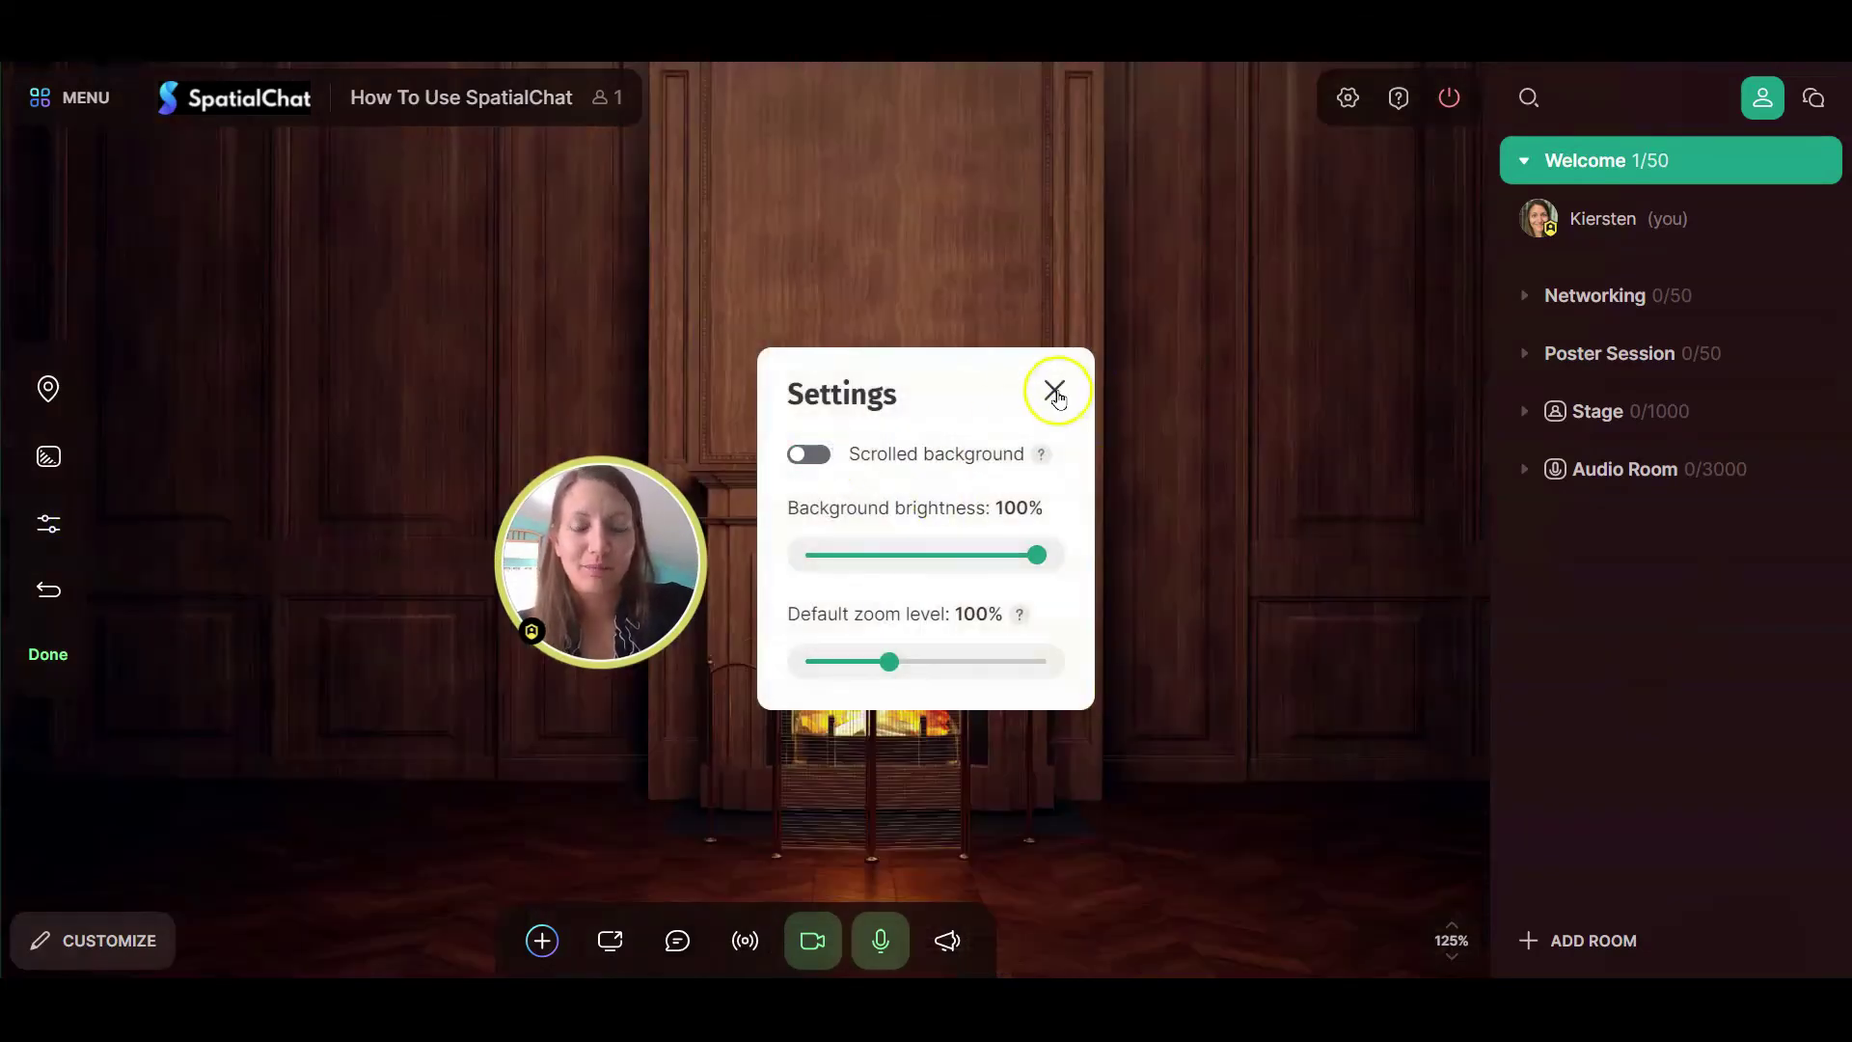
left_click(1054, 391)
- Walk the avatar around the room with the arrow keys, ending beside the fireplace
key("Up")
key("Down")
key("Left")
key("Up")
key("Up")
key("Right")
key("Down")
key("Left")
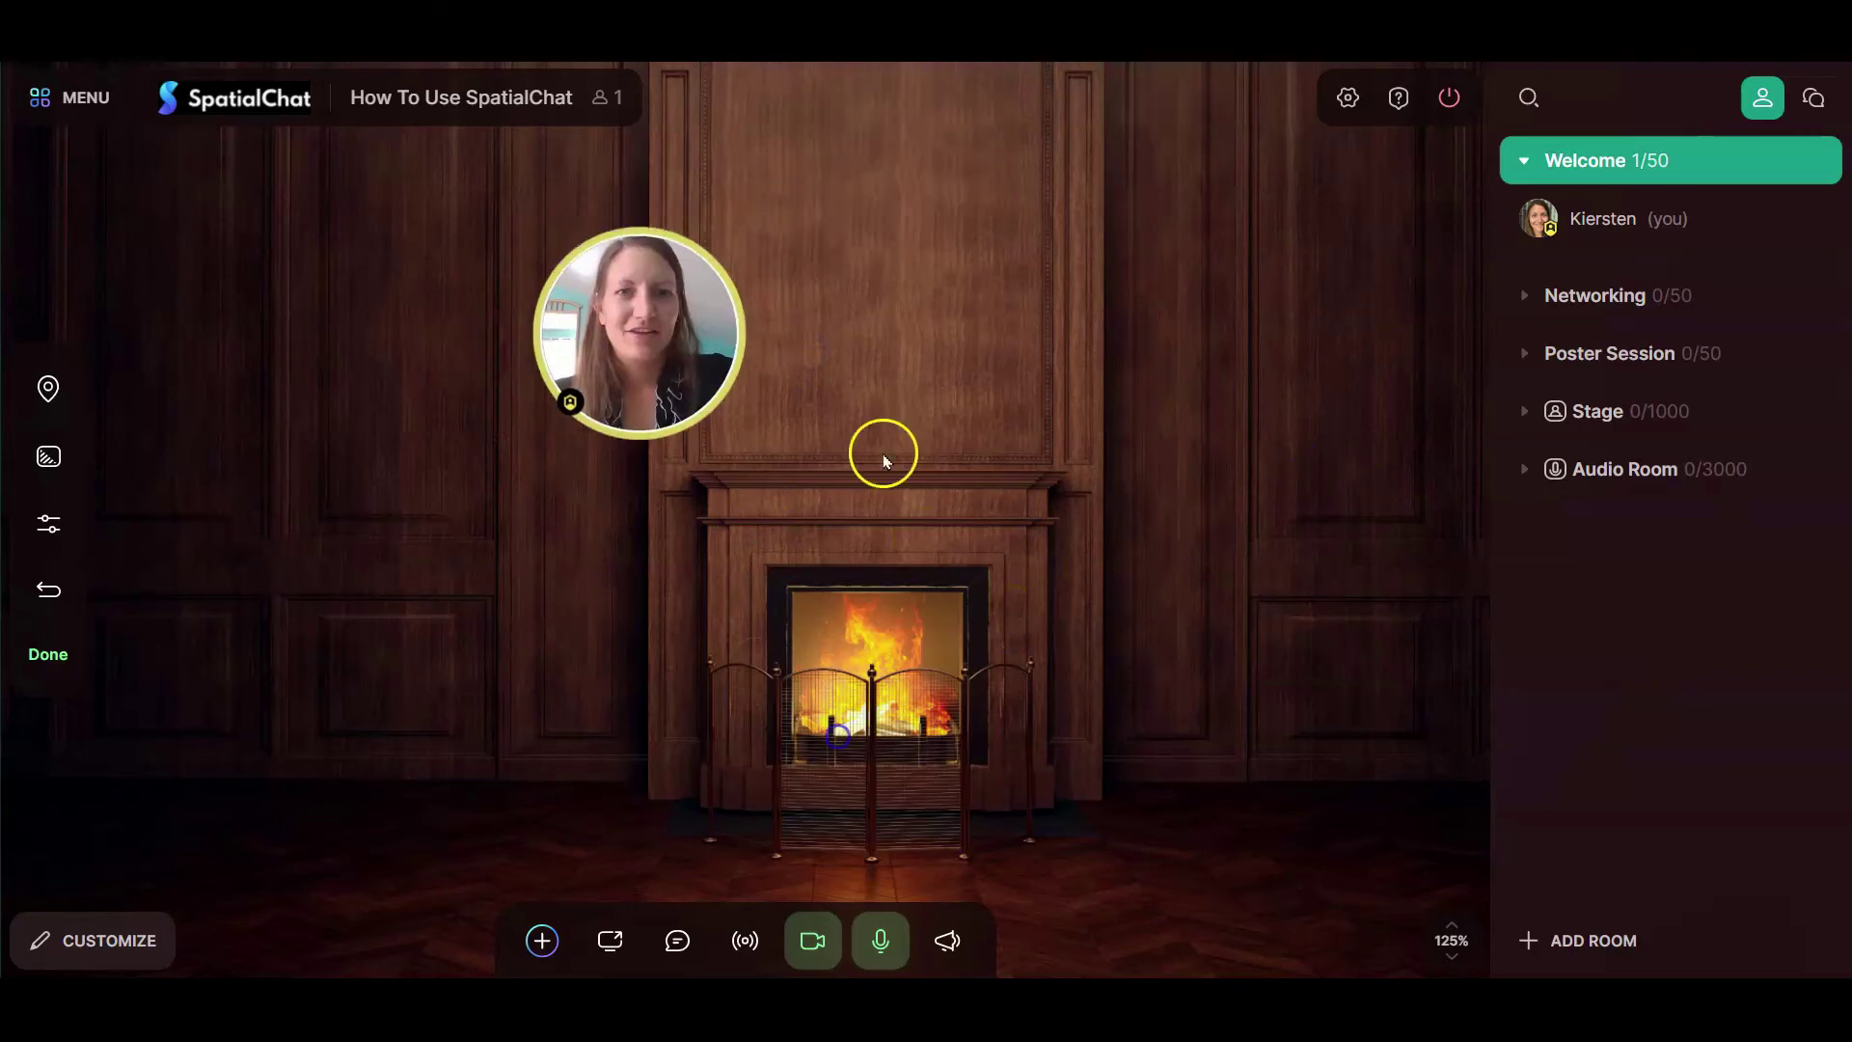
key("Down")
key("Left")
key("Up")
key("Right")
key("Down")
key("Left")
key("Up")
key("Right")
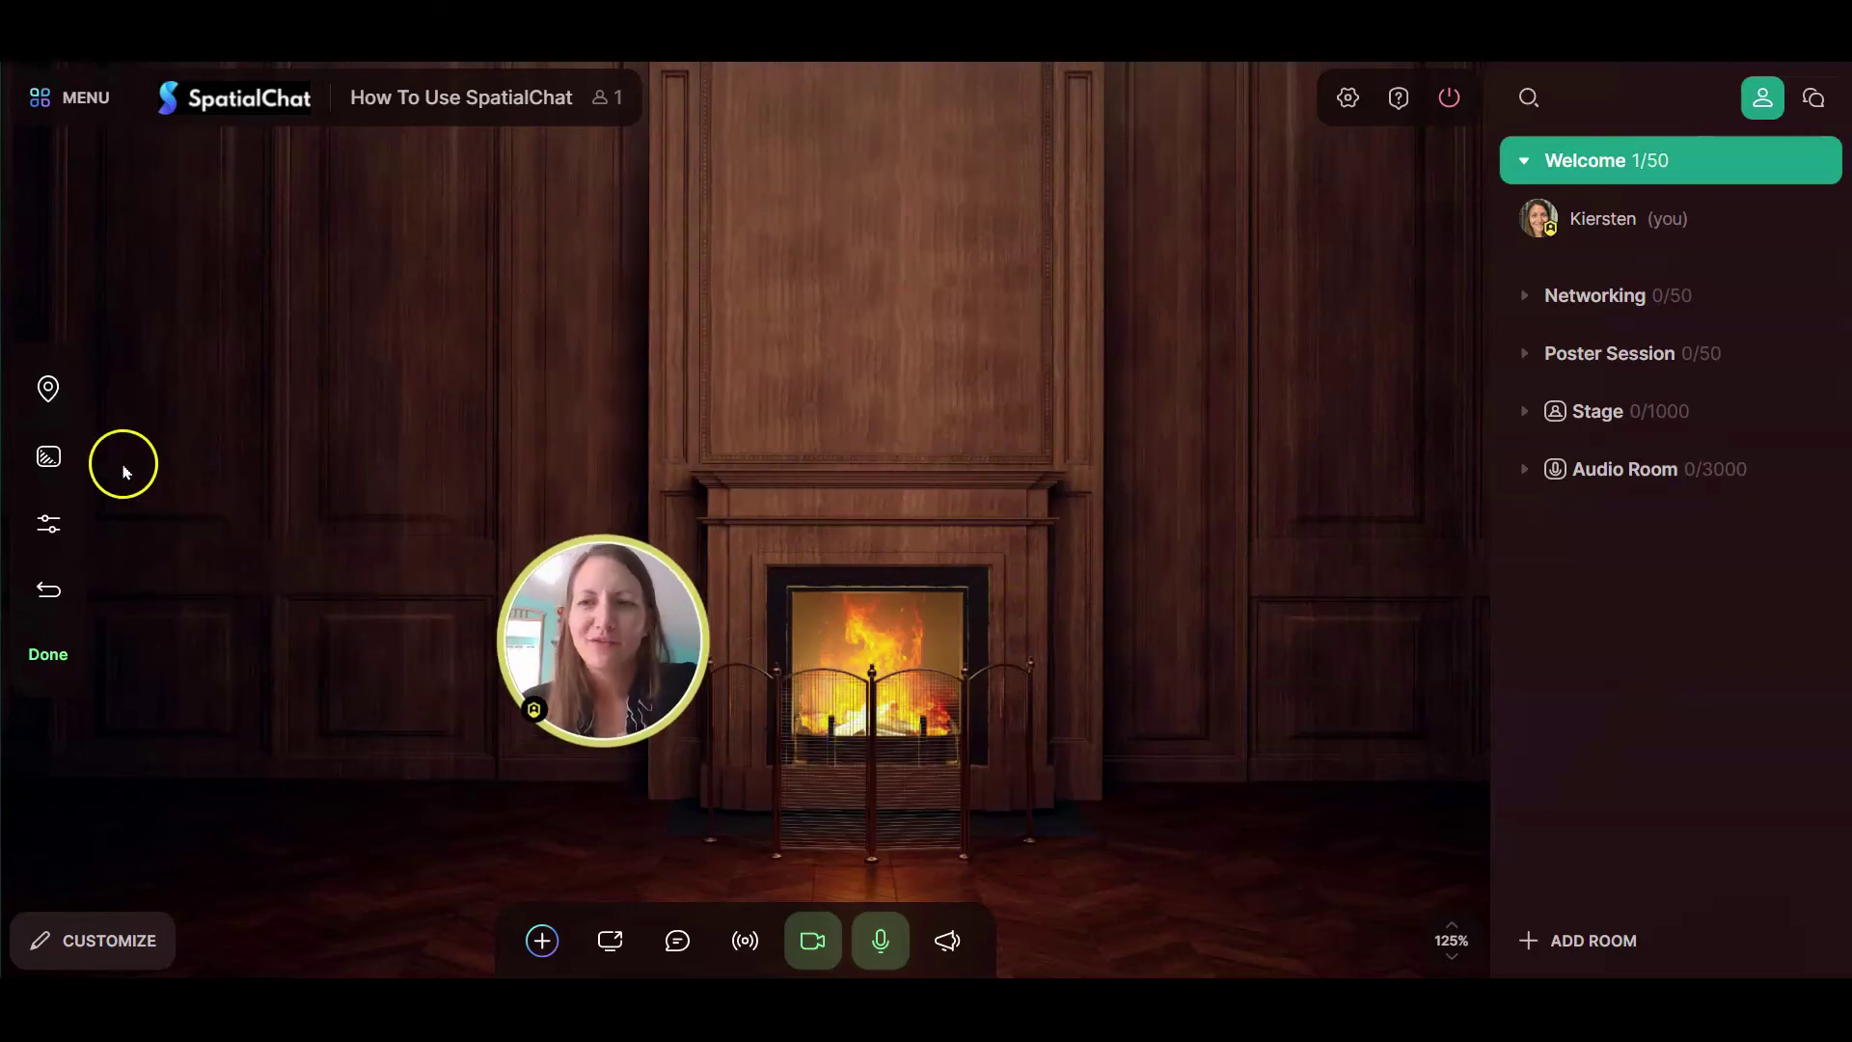
- Re-enable scrolled background and dim background brightness to 50%
left_click(42, 516)
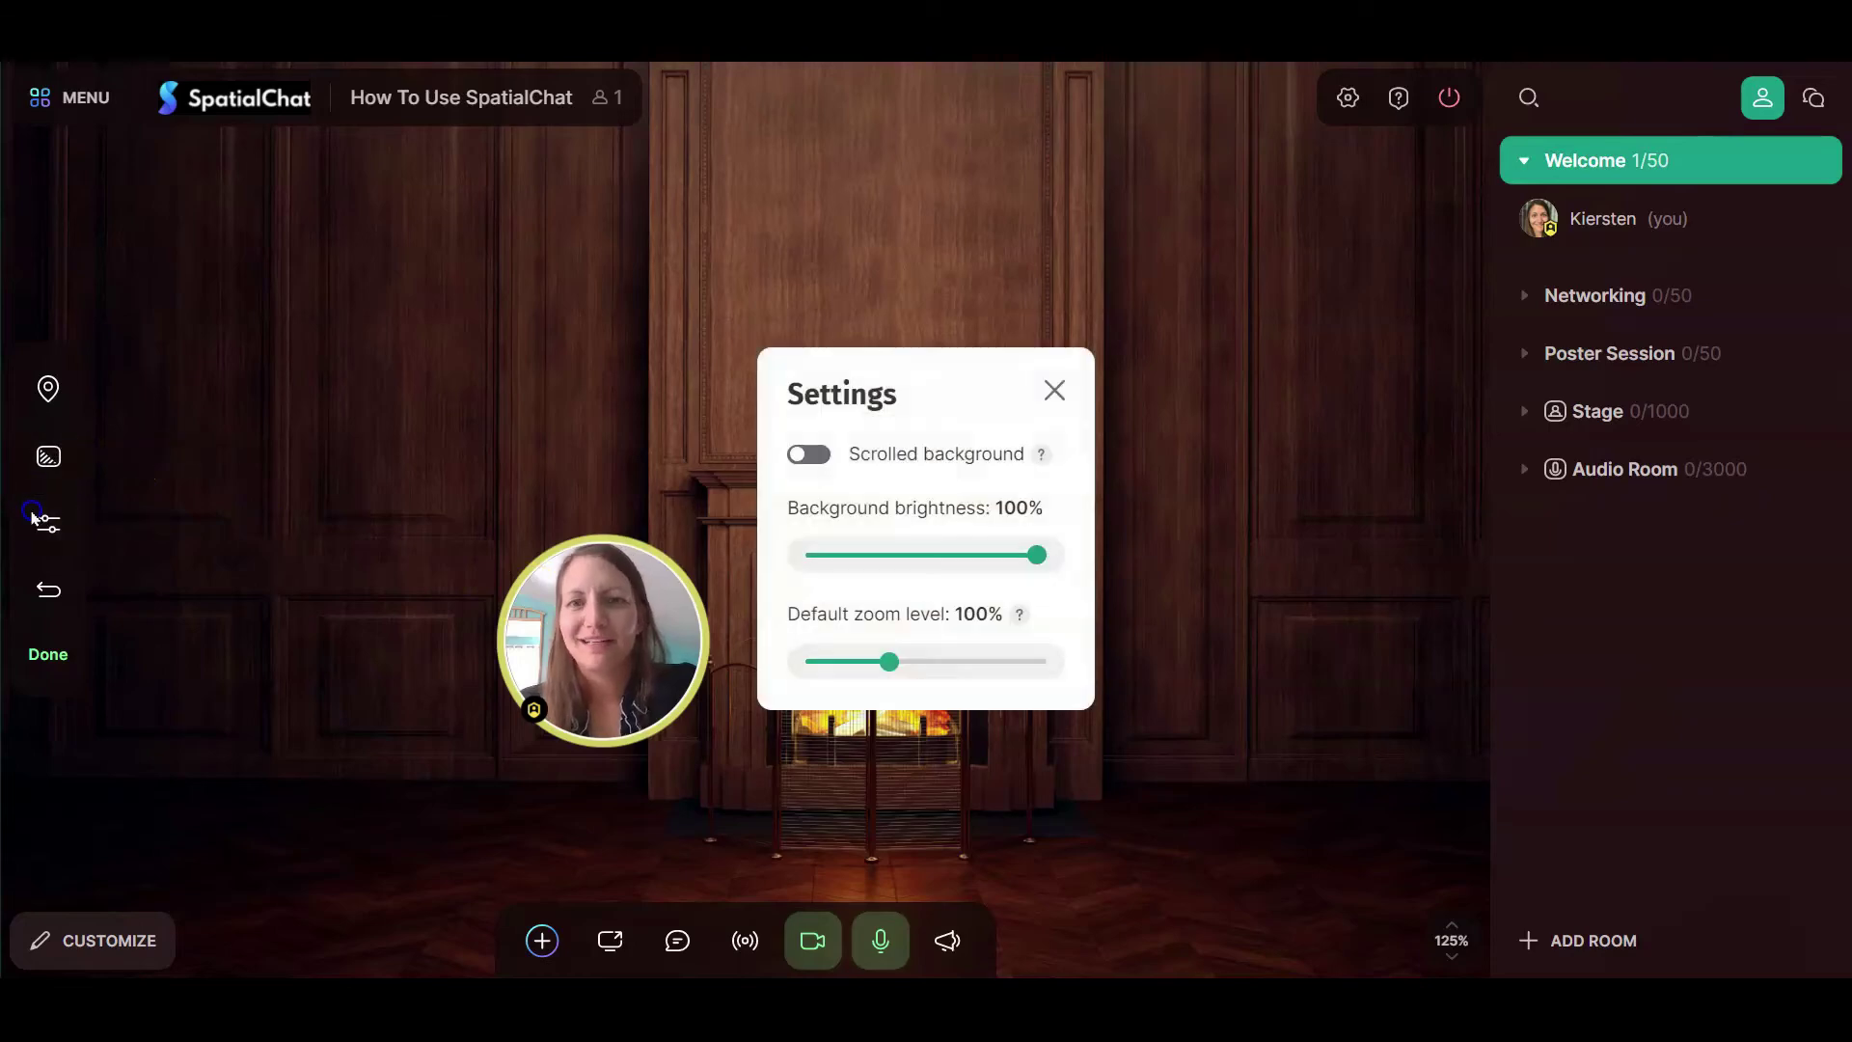
left_click(805, 464)
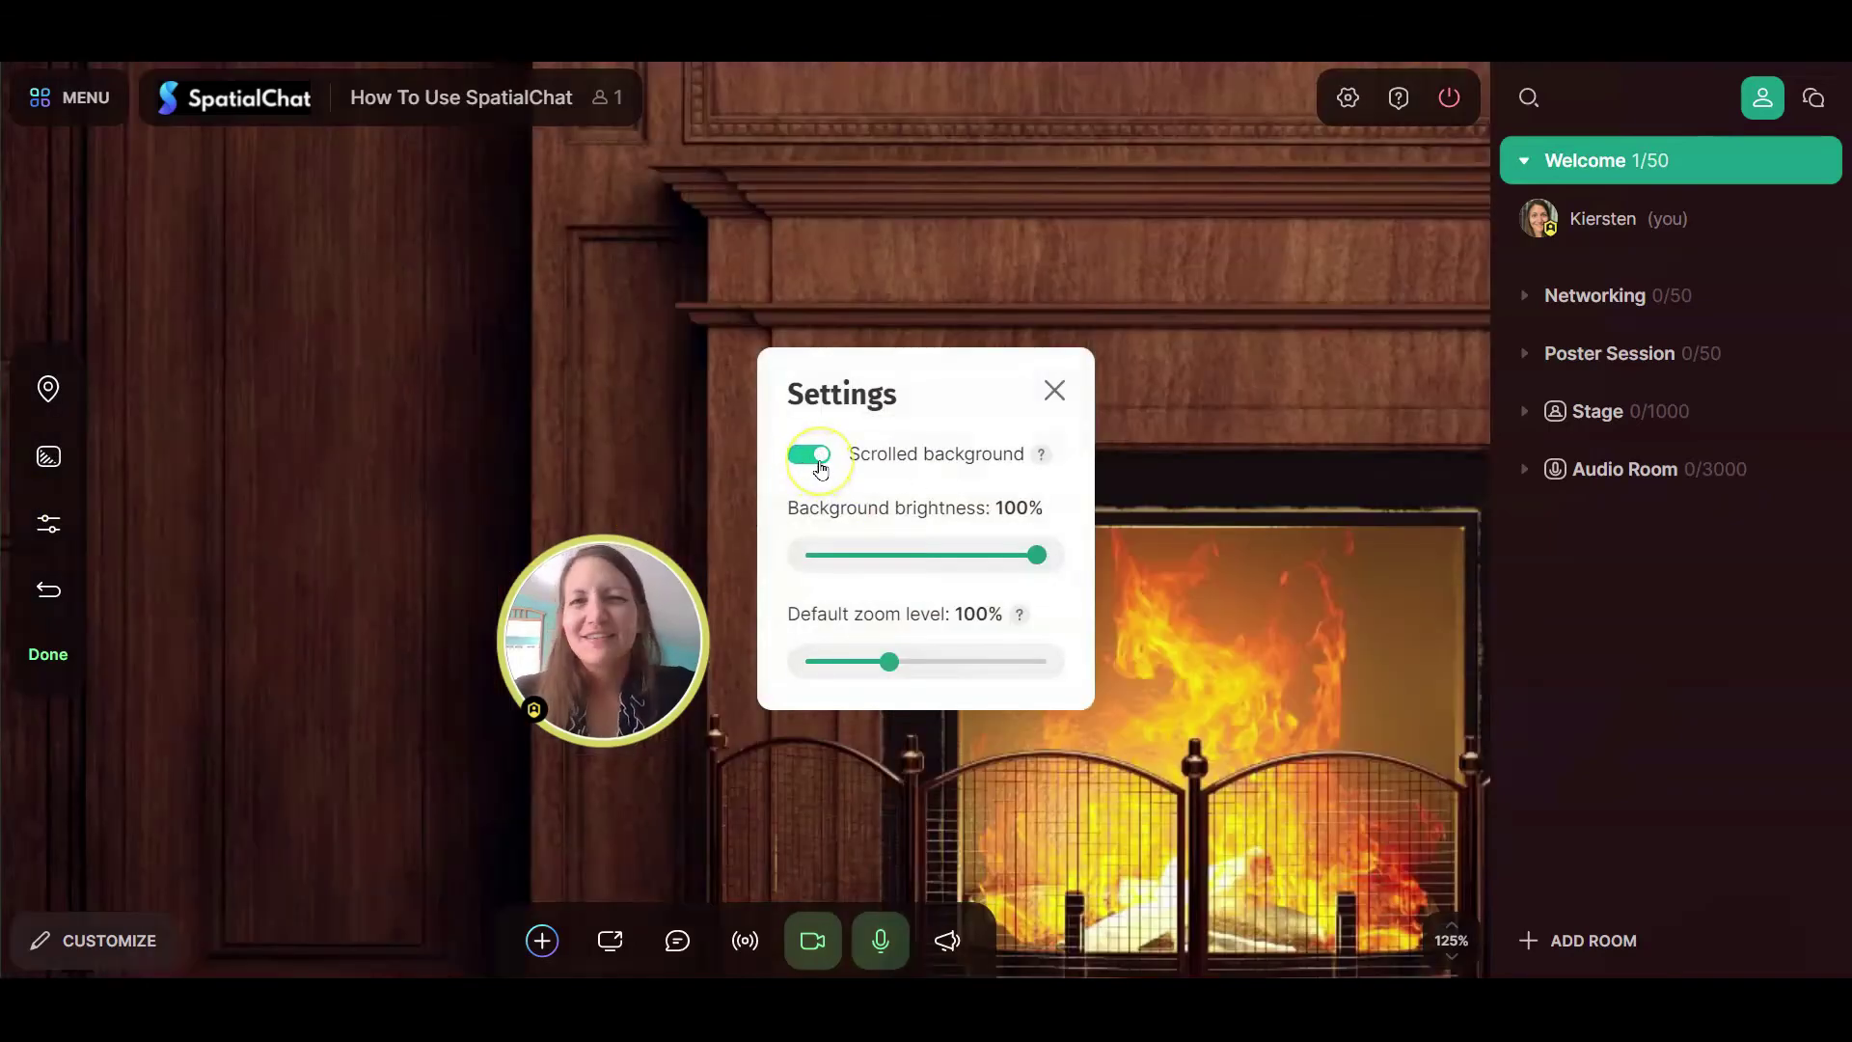
left_click_drag(1037, 554, 924, 590)
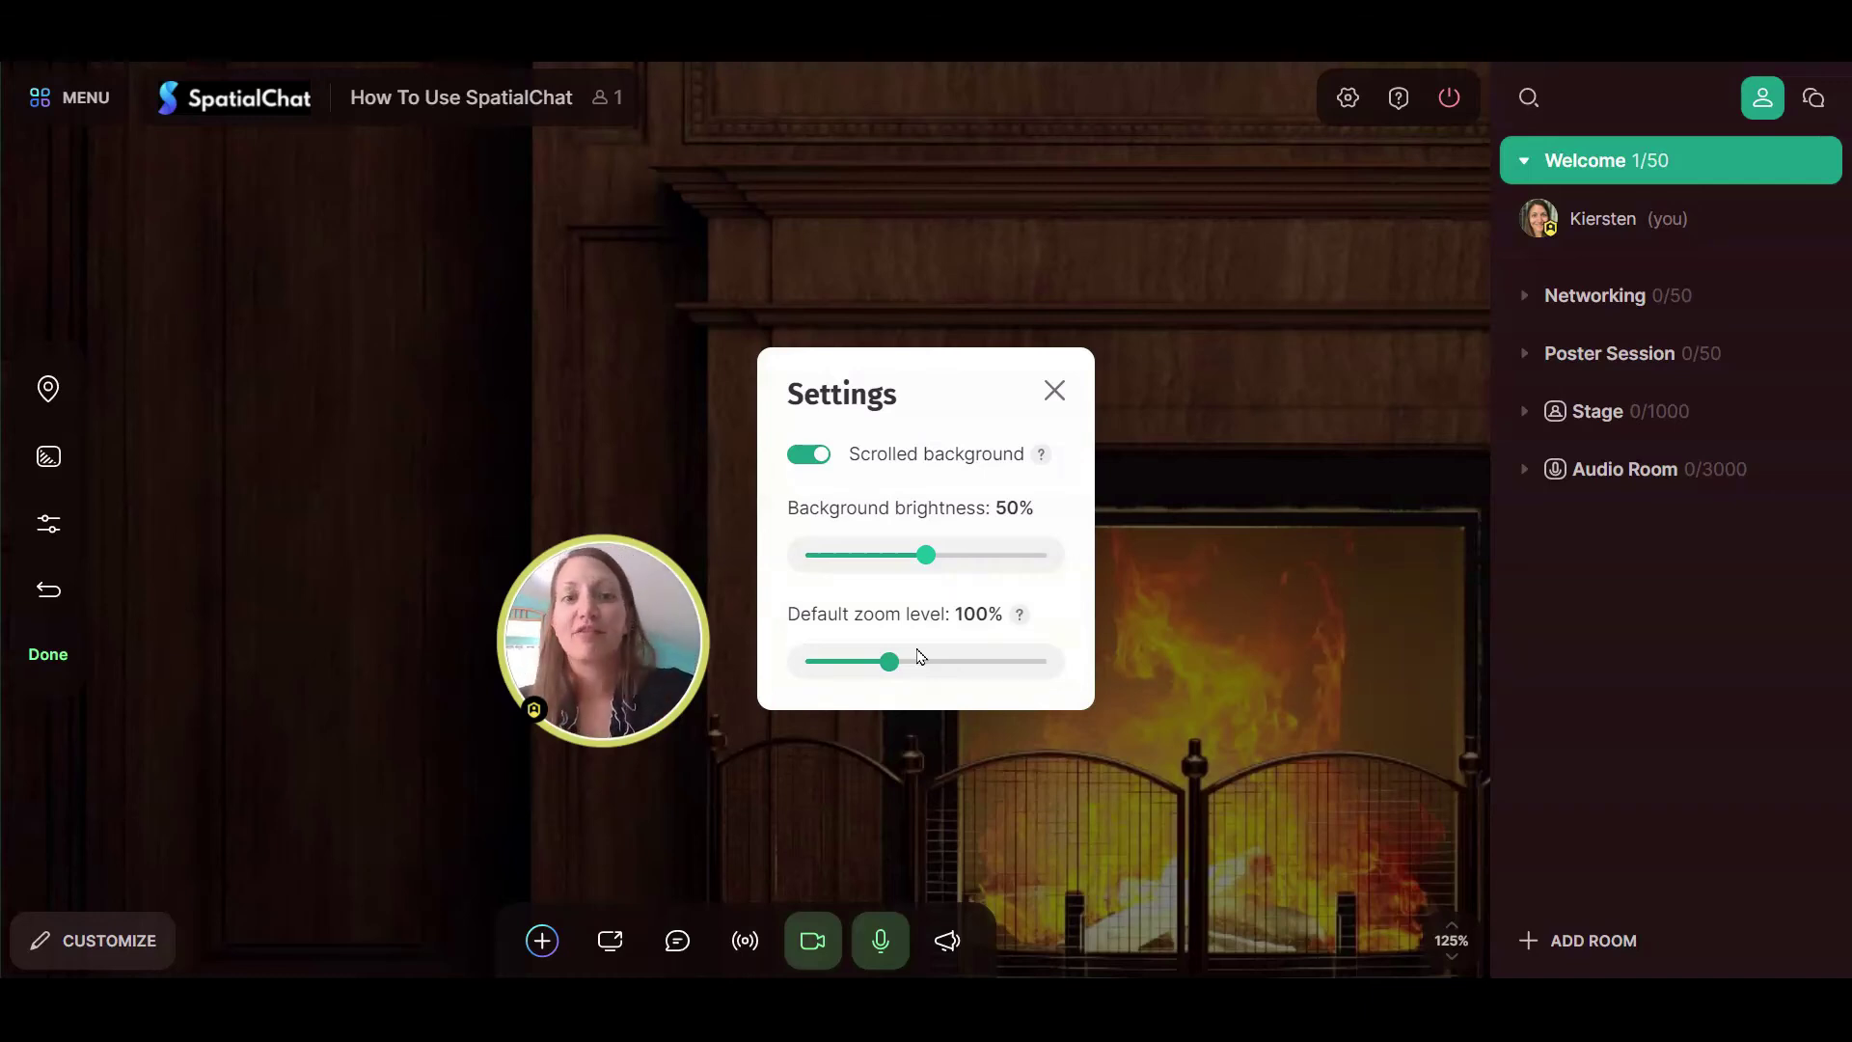
left_click(1055, 391)
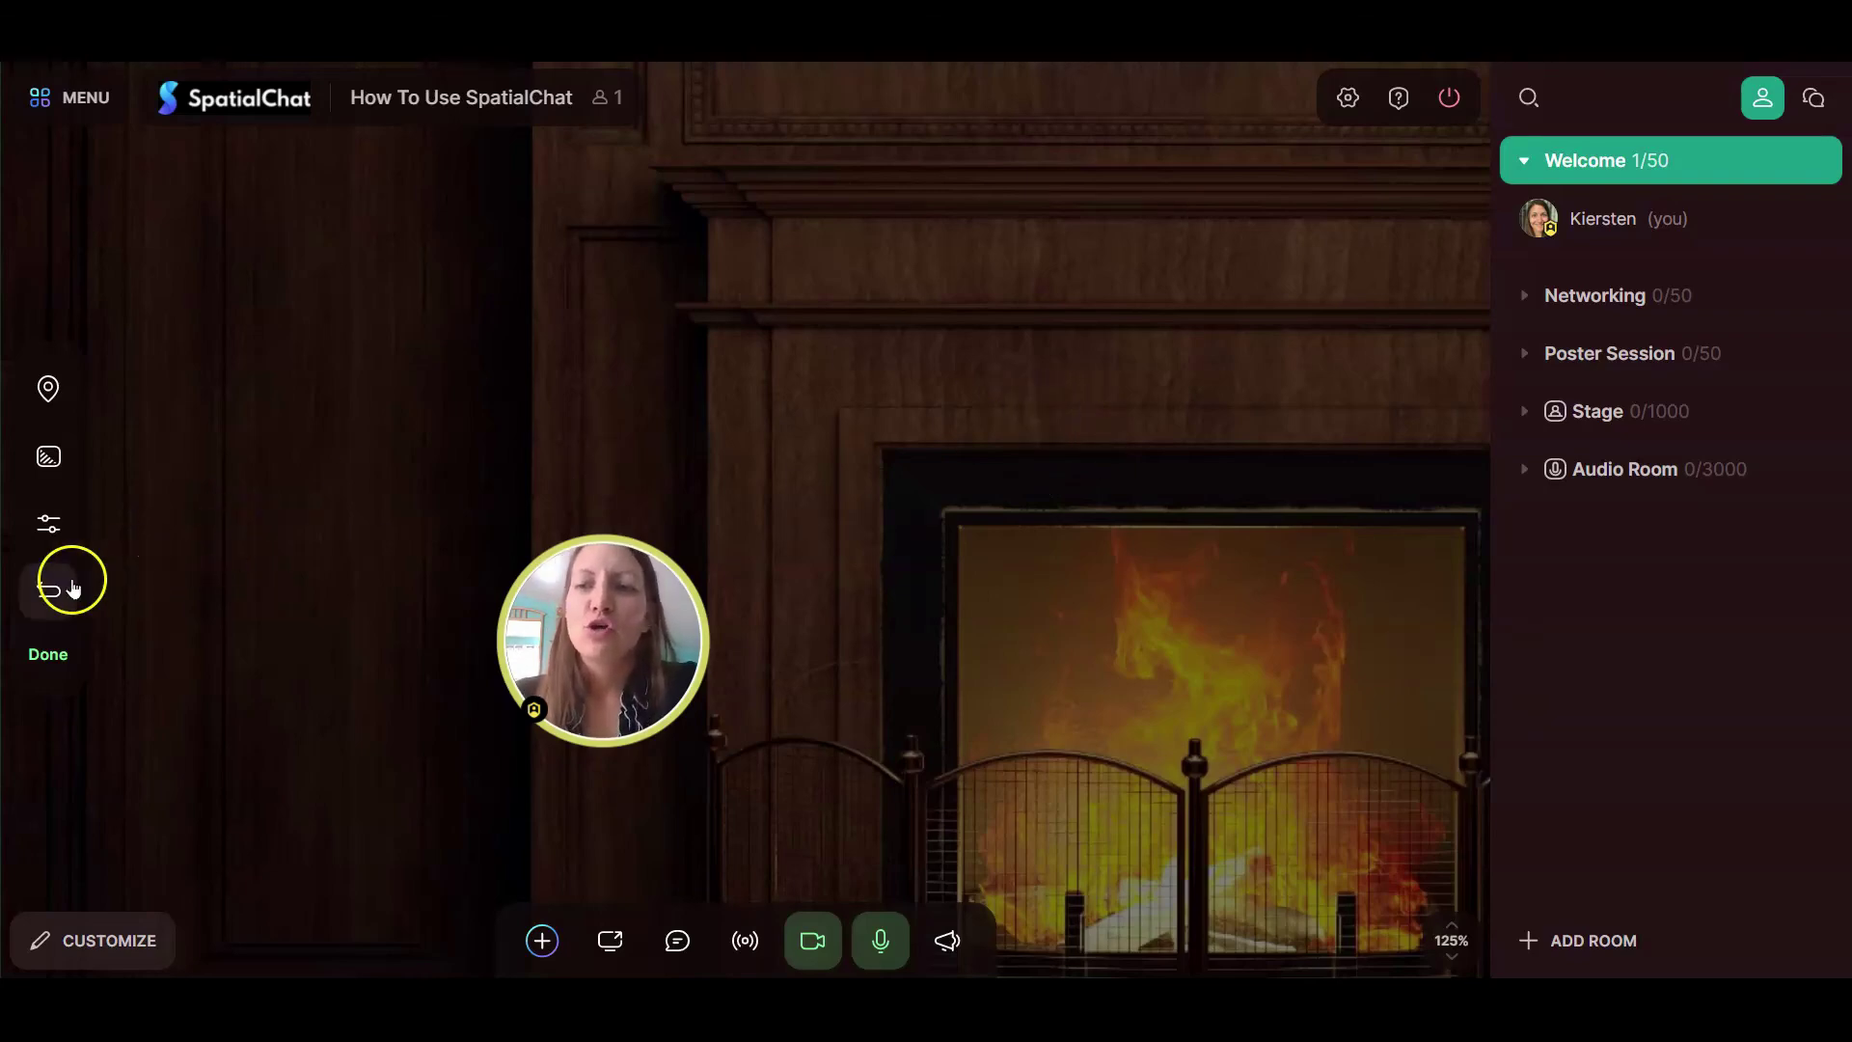
left_click(38, 592)
- Confirm the default isometric background, finish customizing, and move into the Networking room
left_click(1000, 542)
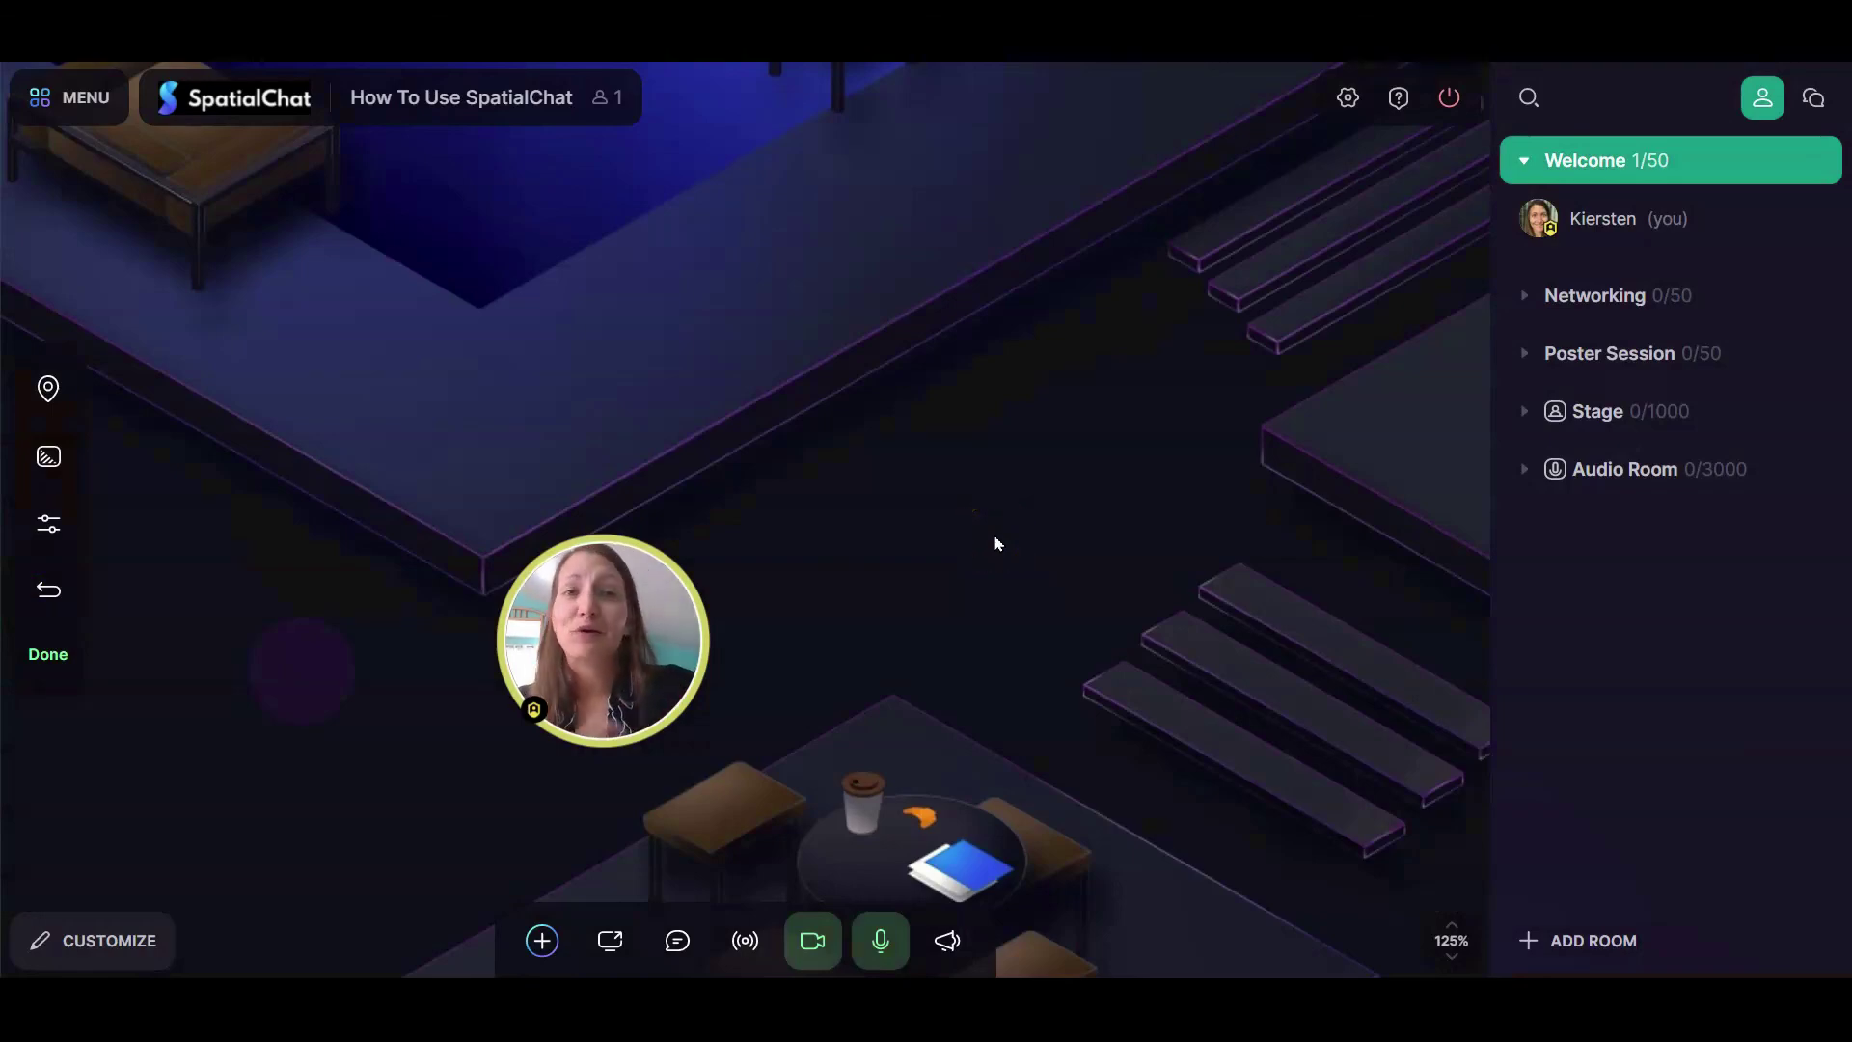
scroll(1003, 558, "down", 2)
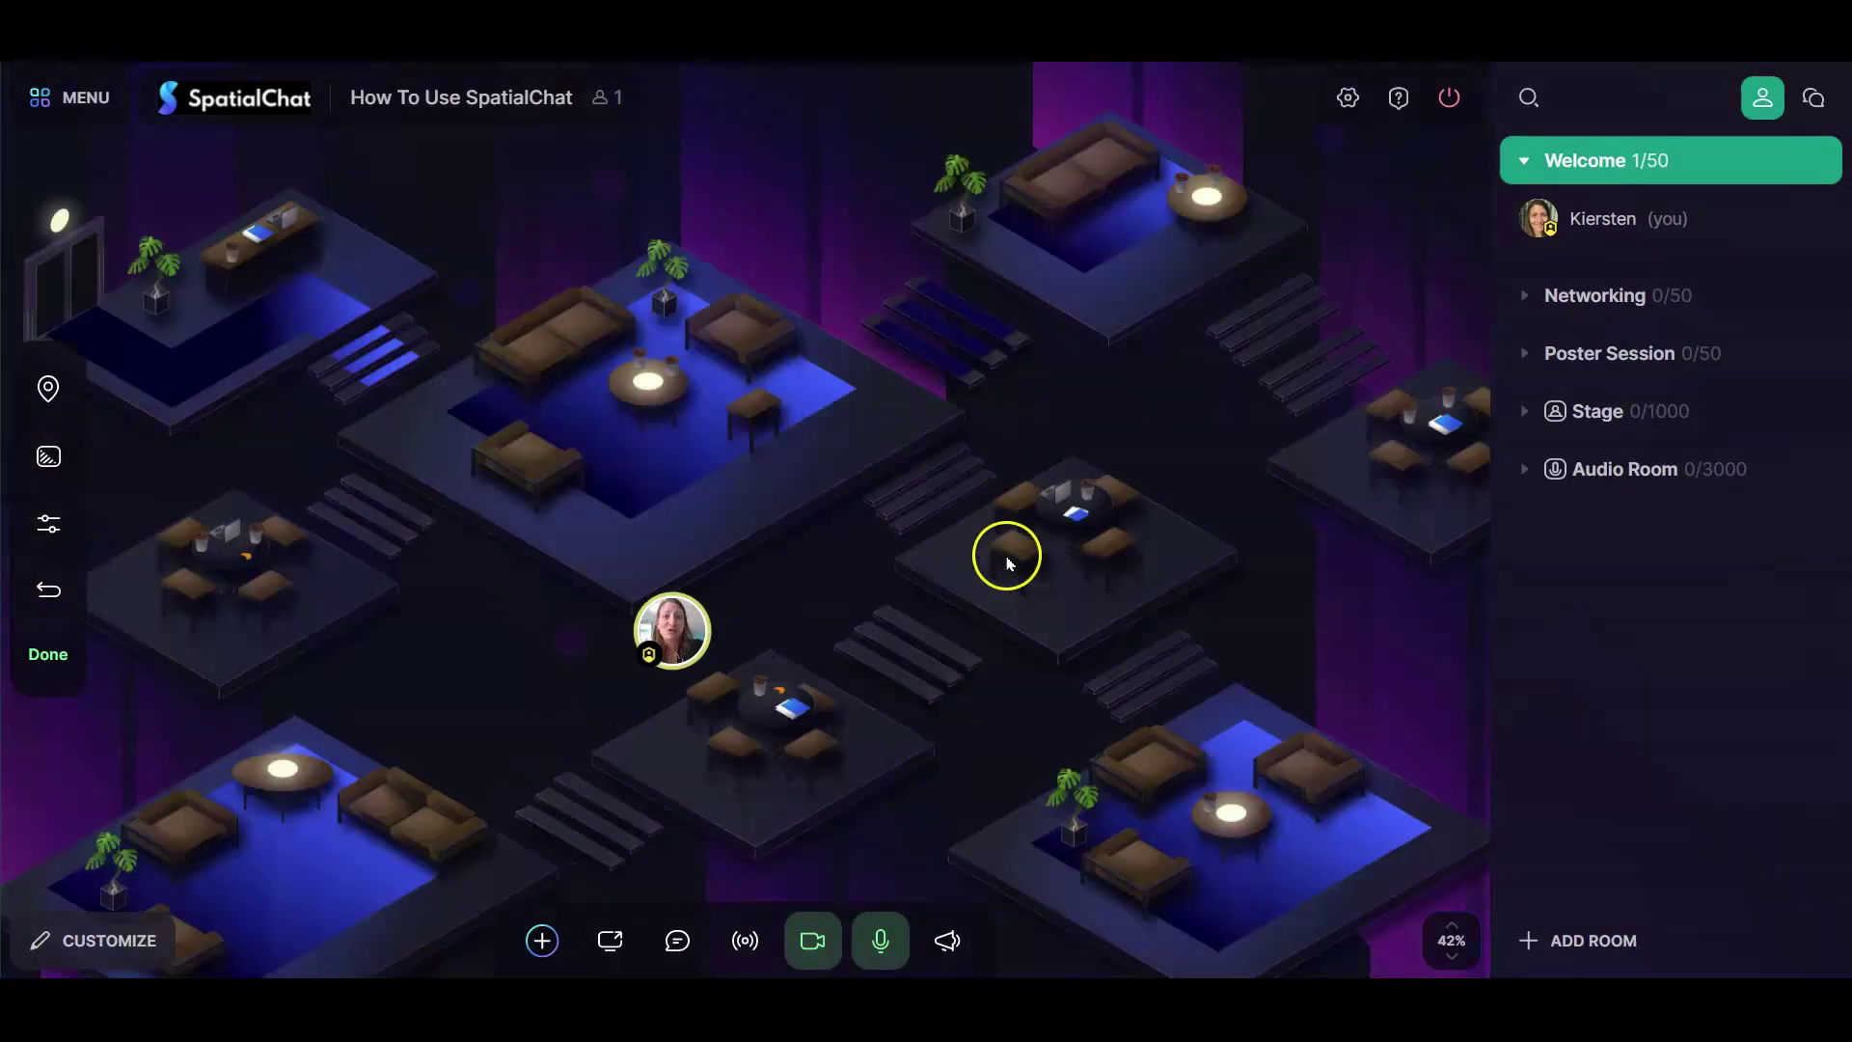
scroll(1003, 558, "up", 5)
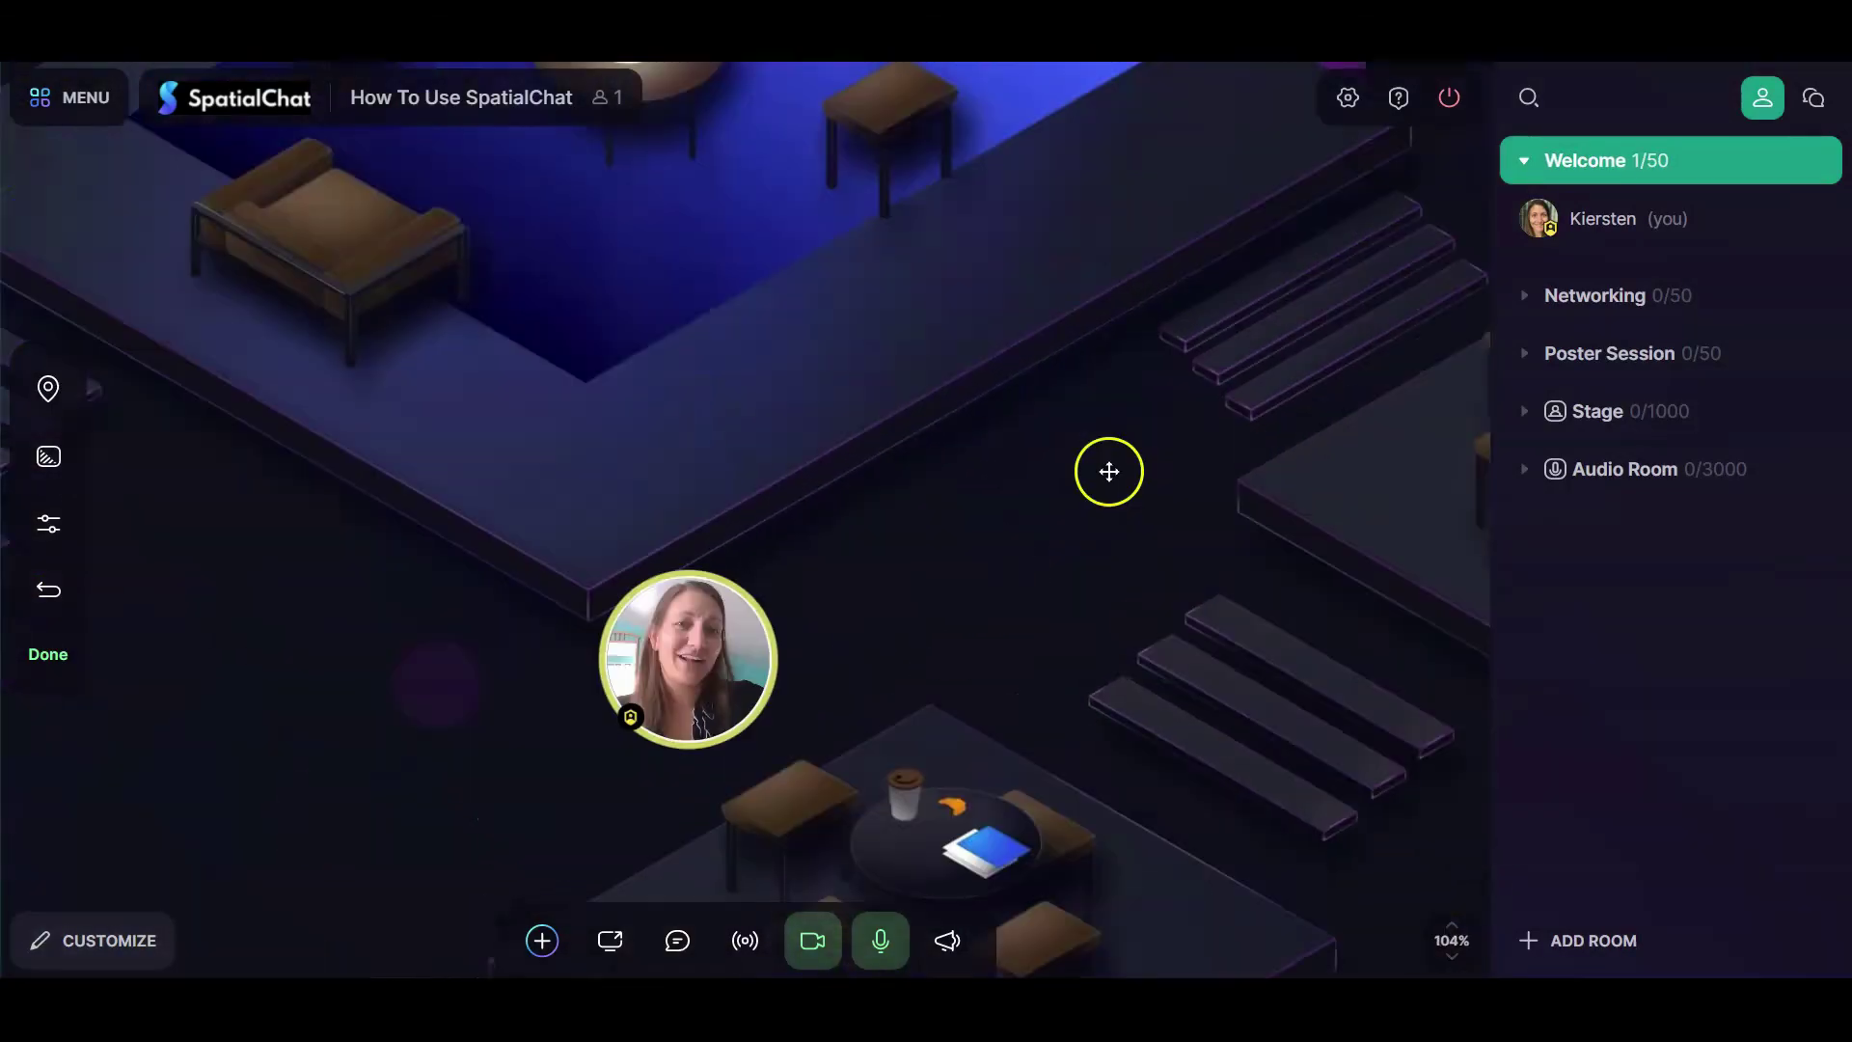
left_click_drag(1109, 472, 1191, 351)
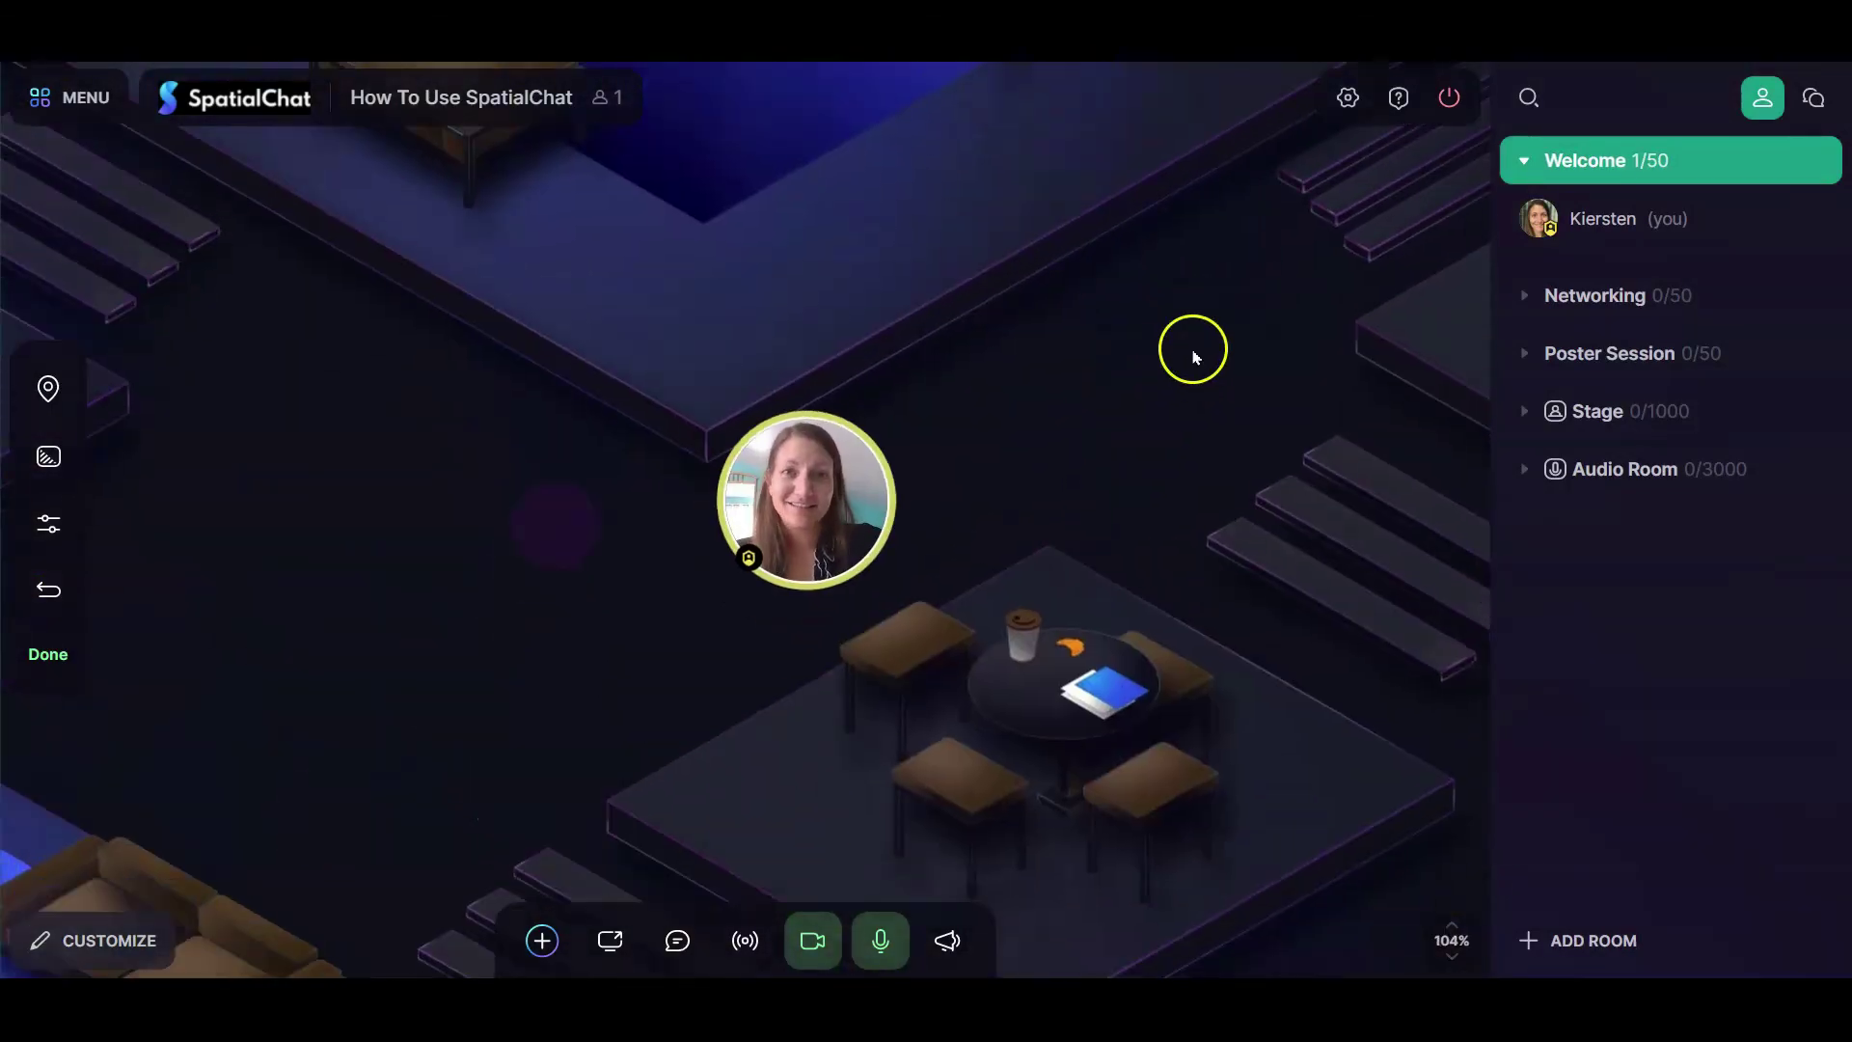
left_click(60, 666)
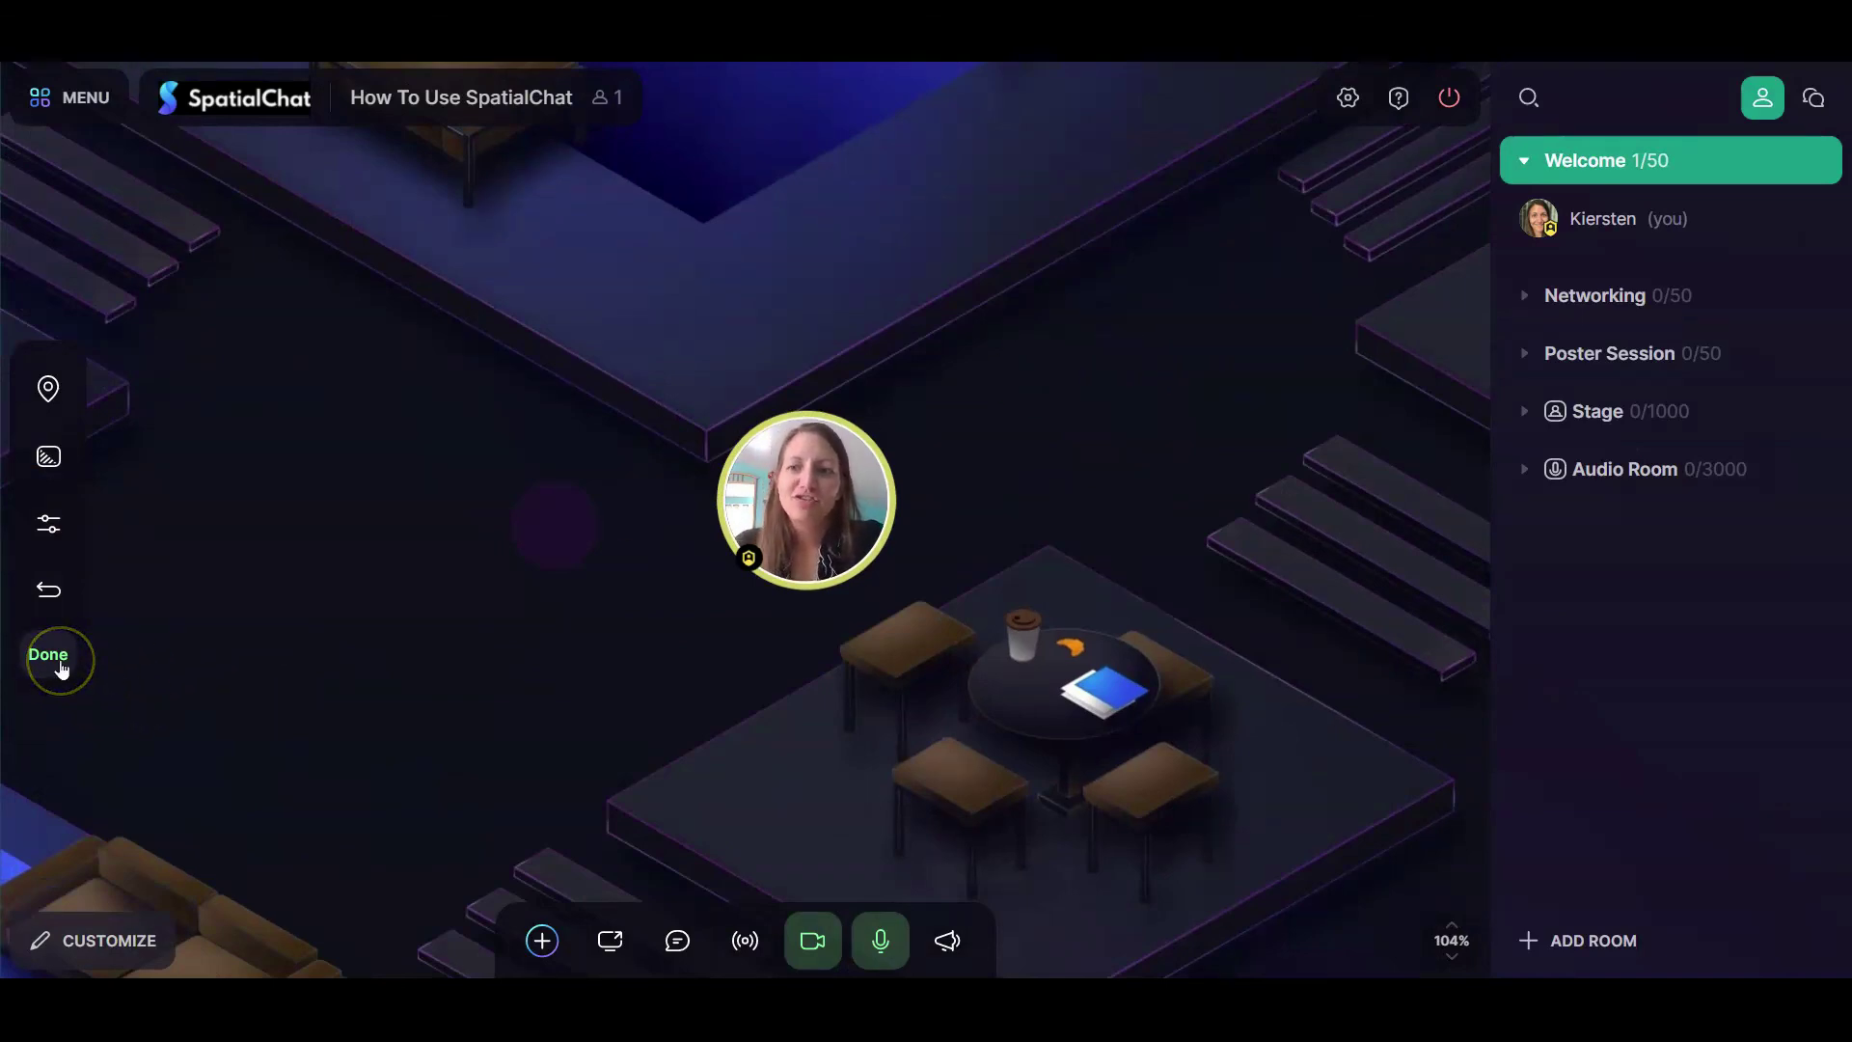
left_click(1625, 296)
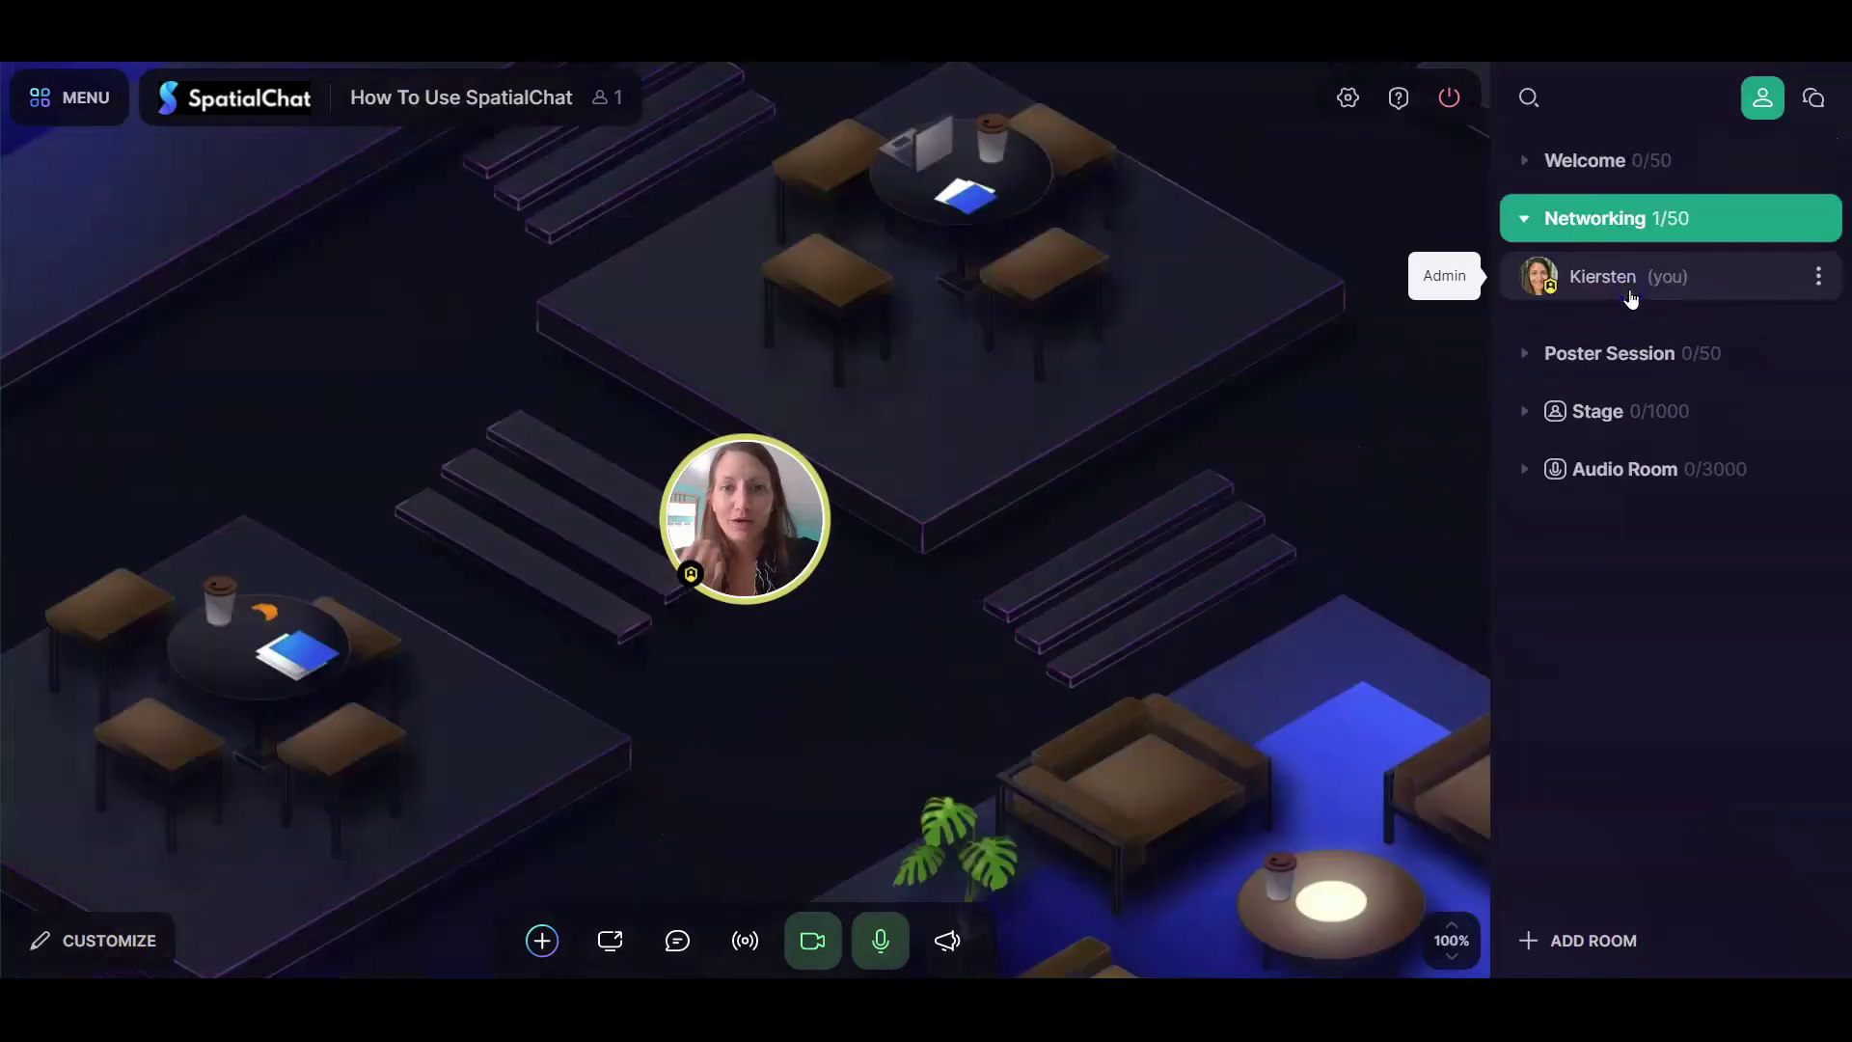
- Apply the Gallery's isometric library scene as Networking's background, then rejoin the Welcome room
left_click(135, 936)
left_click(48, 457)
scroll(958, 604, "down", 5)
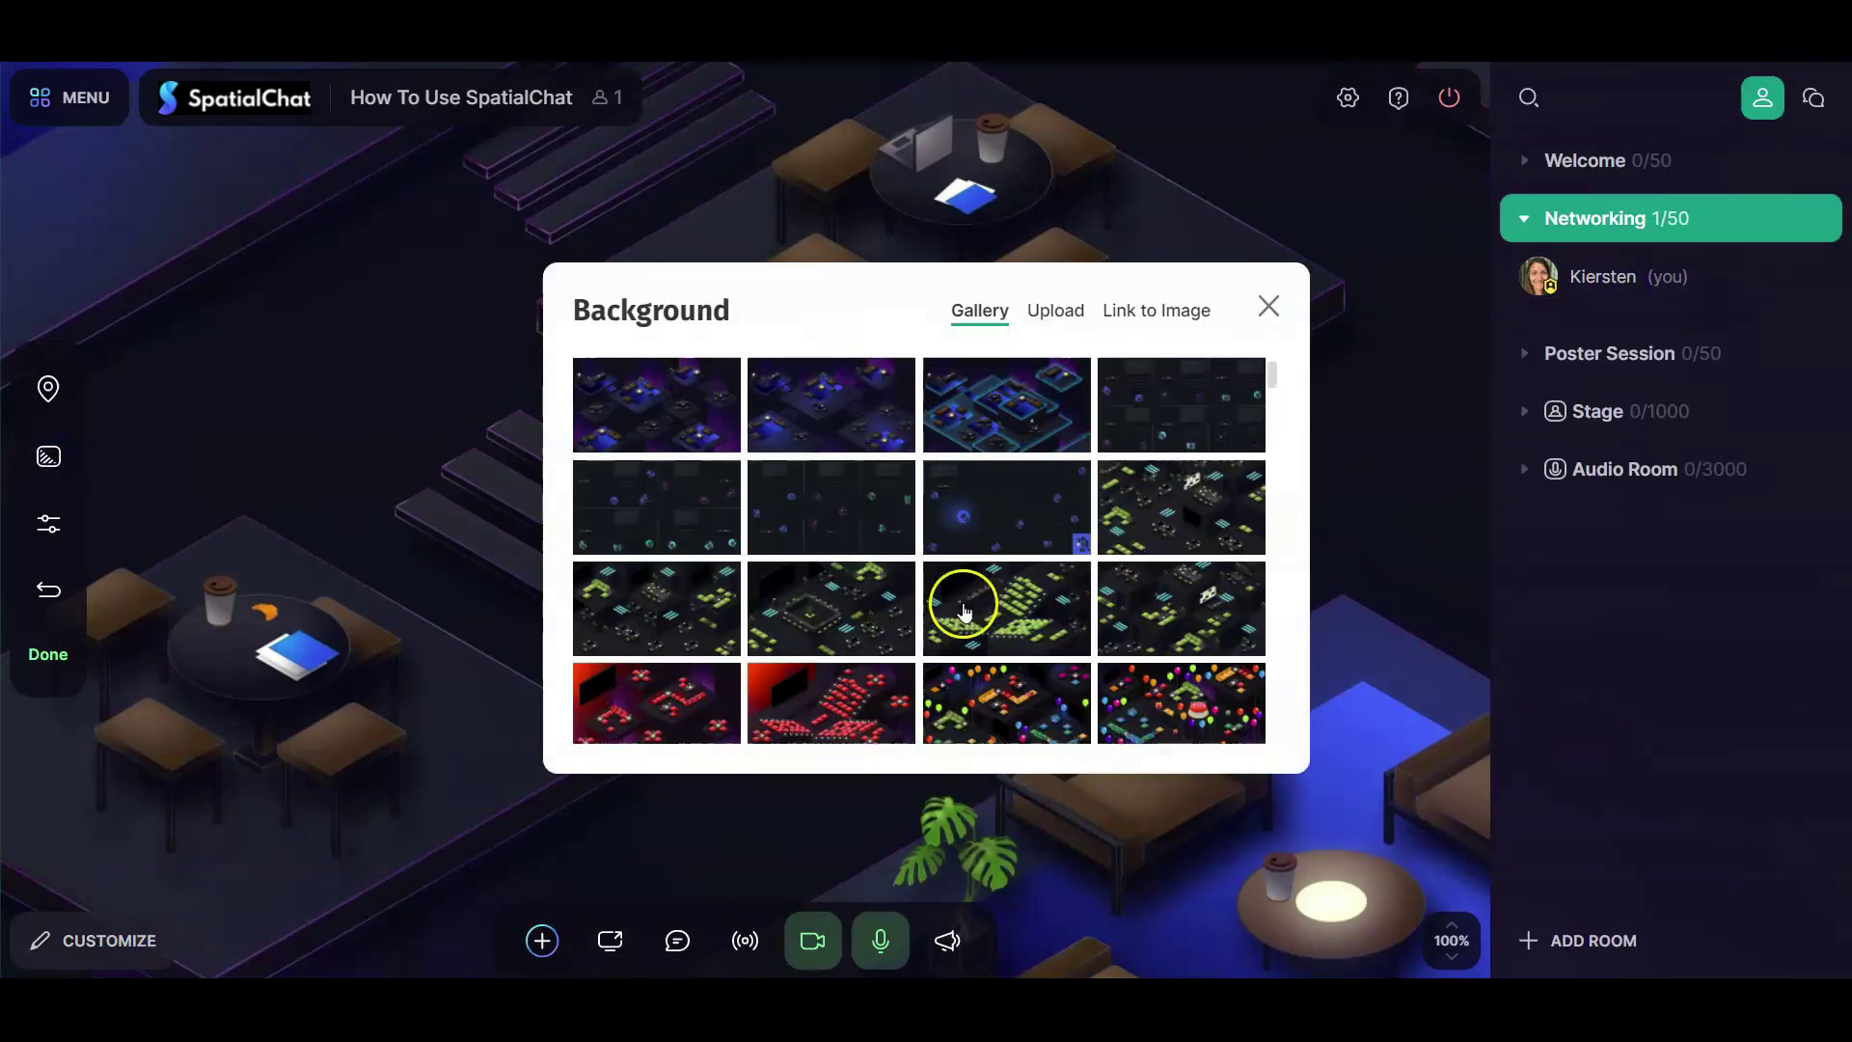
left_click(891, 571)
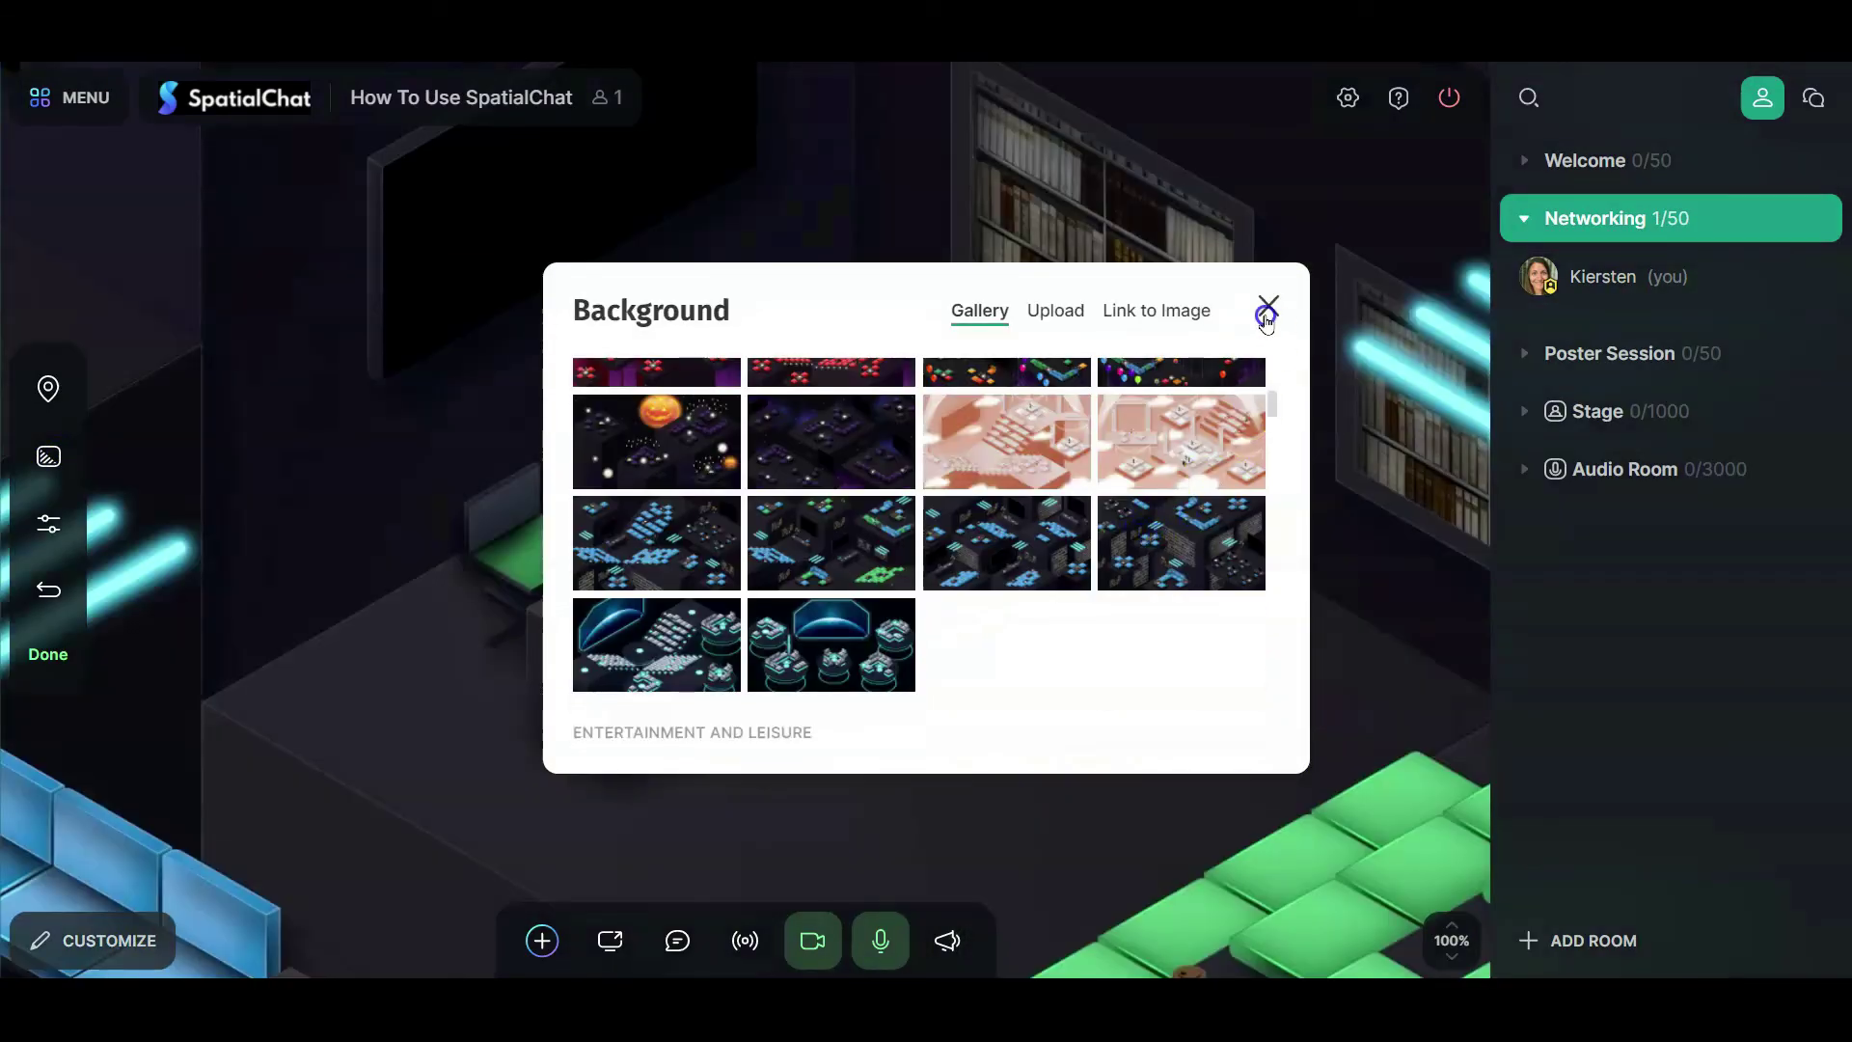
left_click(1268, 306)
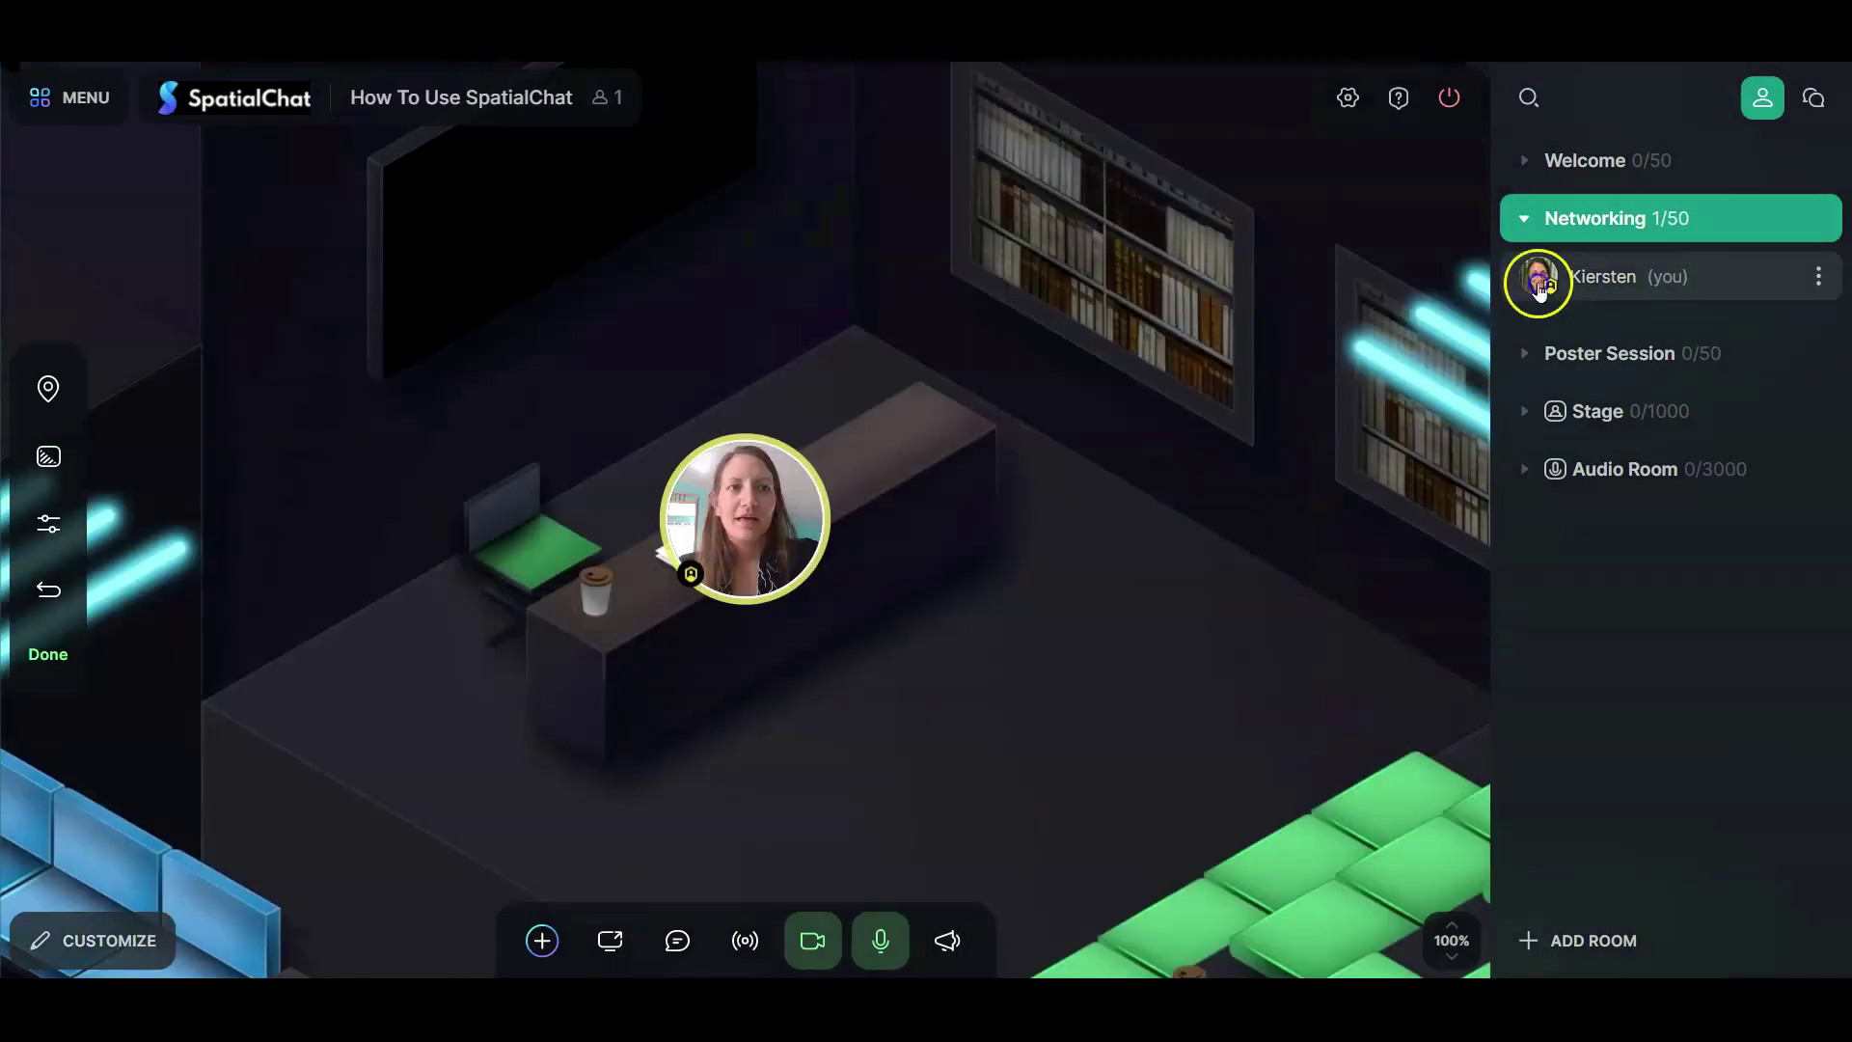
left_click(1610, 162)
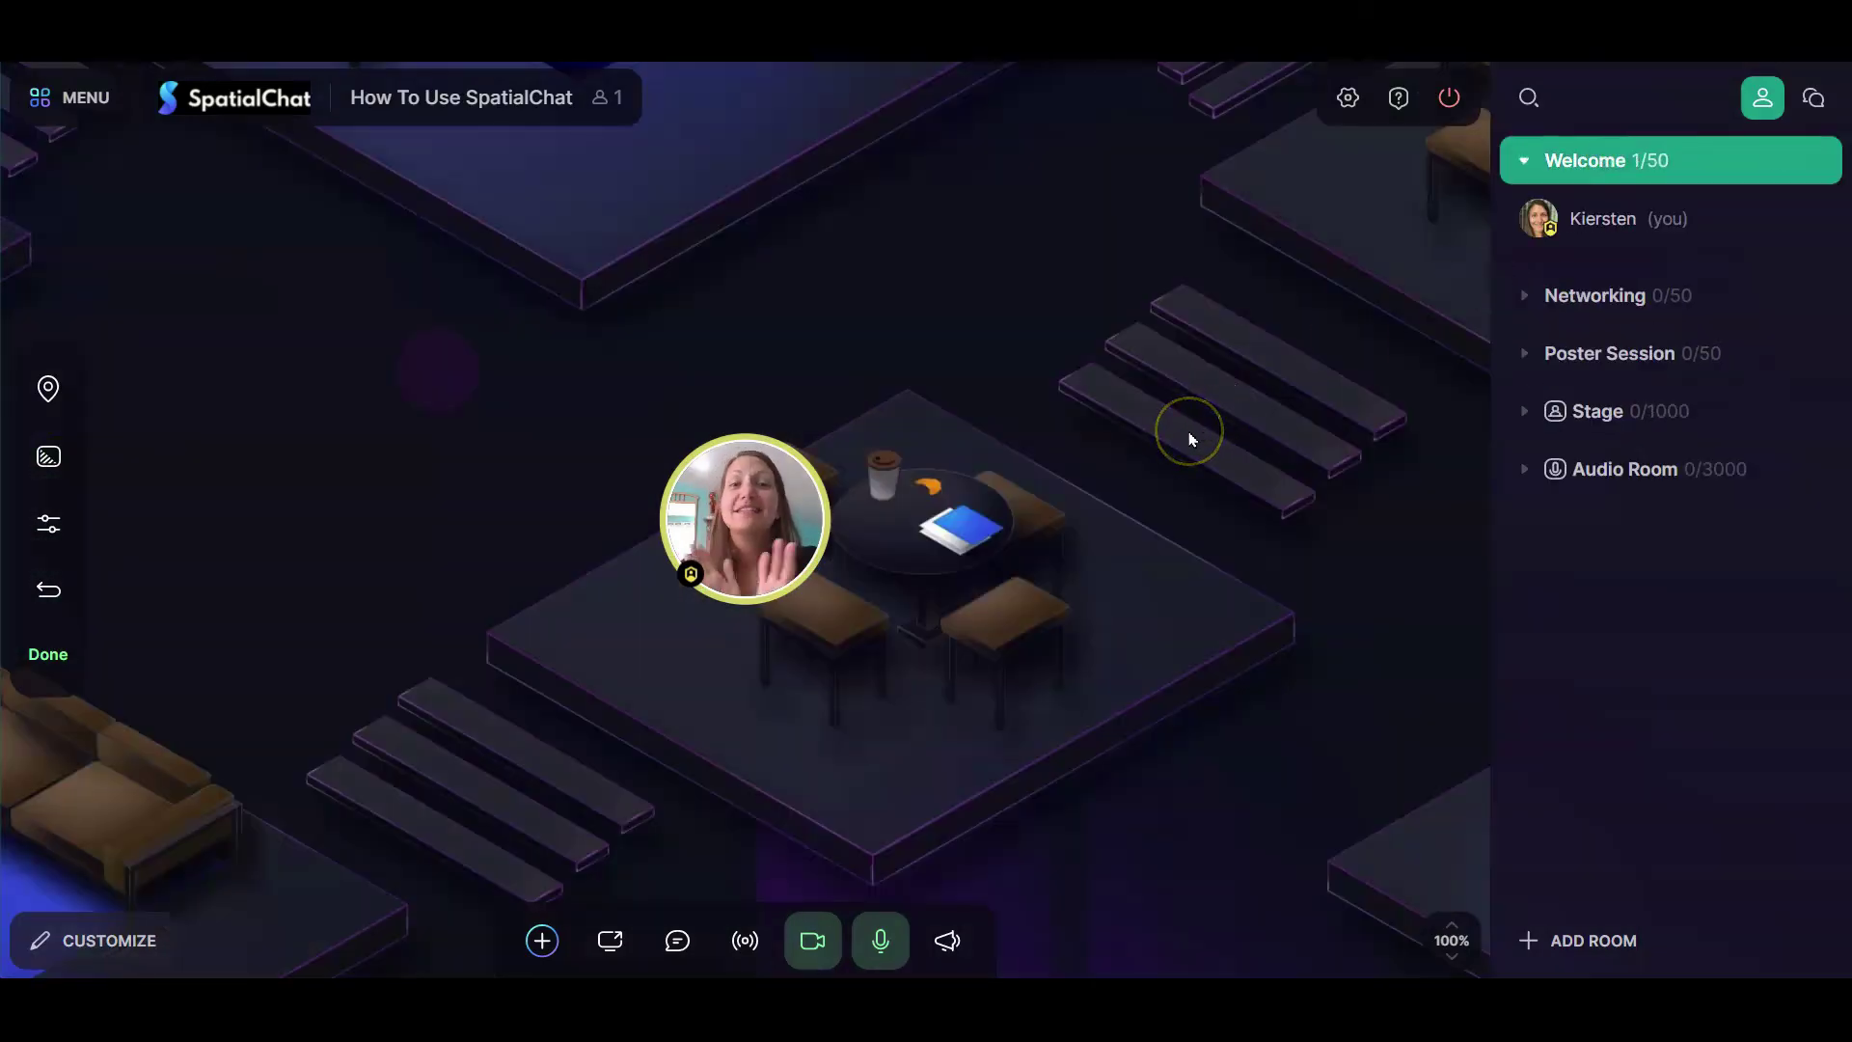